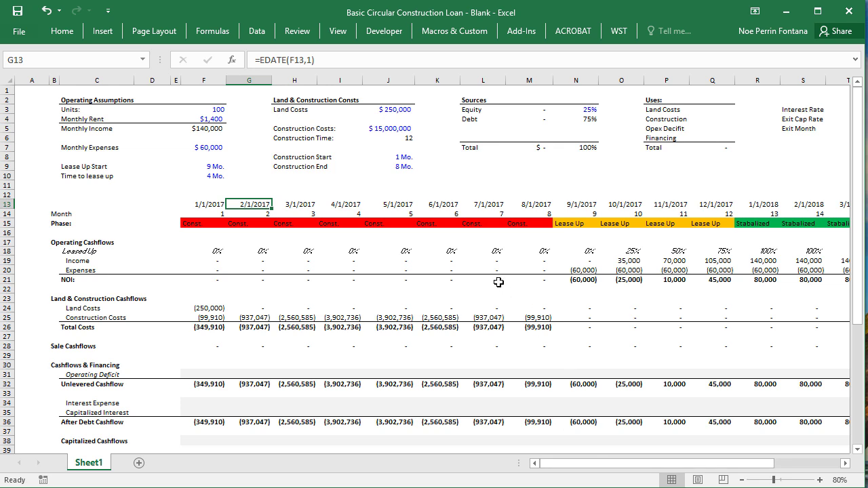
- Review the units assumption, the month row and the empty financing rows in the blank construction loan model
click(218, 110)
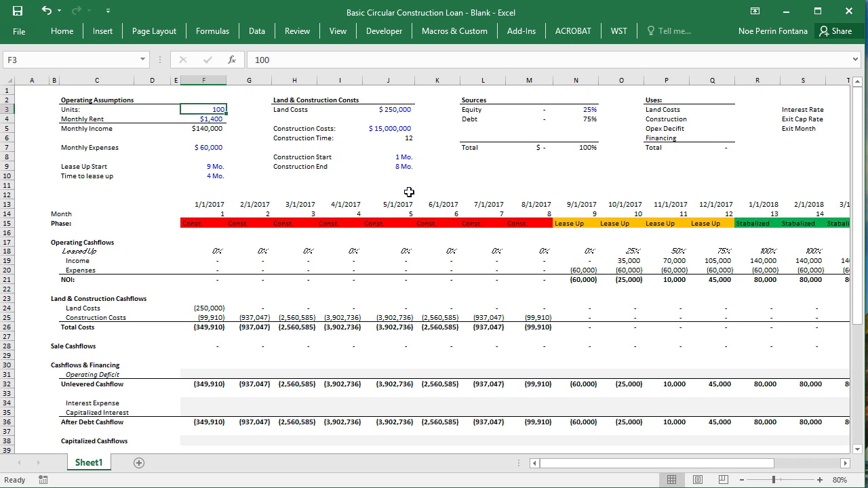
drag(355, 227, 773, 215)
click(803, 213)
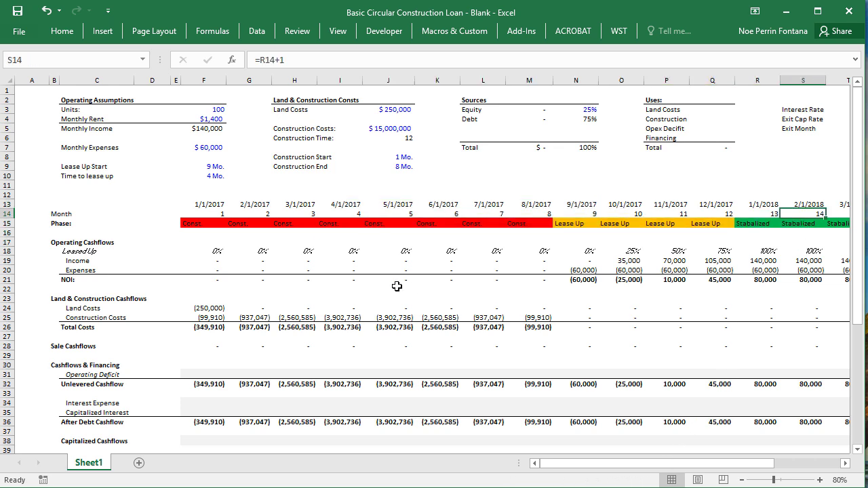
click(339, 288)
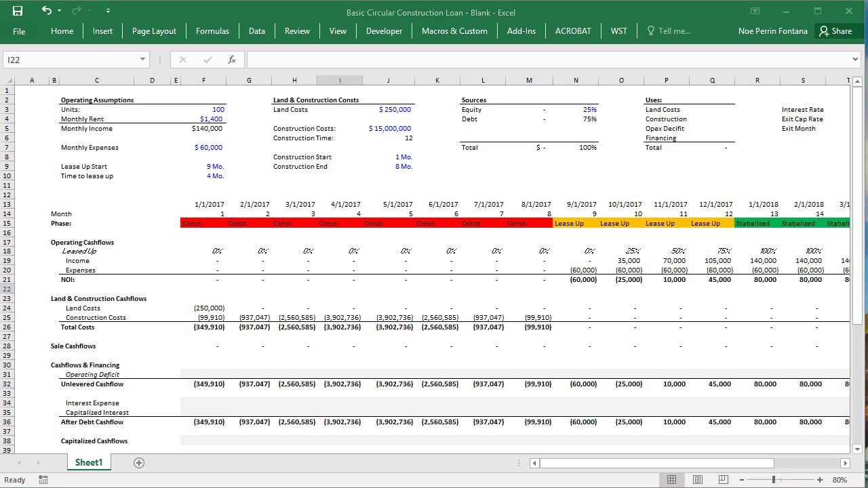
- Switch to the completed Basic Circular Construction Loan workbook and look over its Uses table and debt and equity schedules
key(alt+Tab)
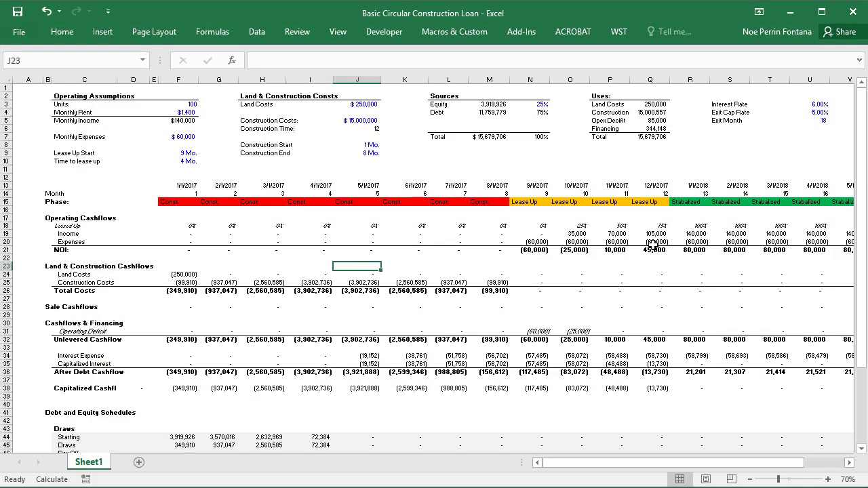
click(608, 128)
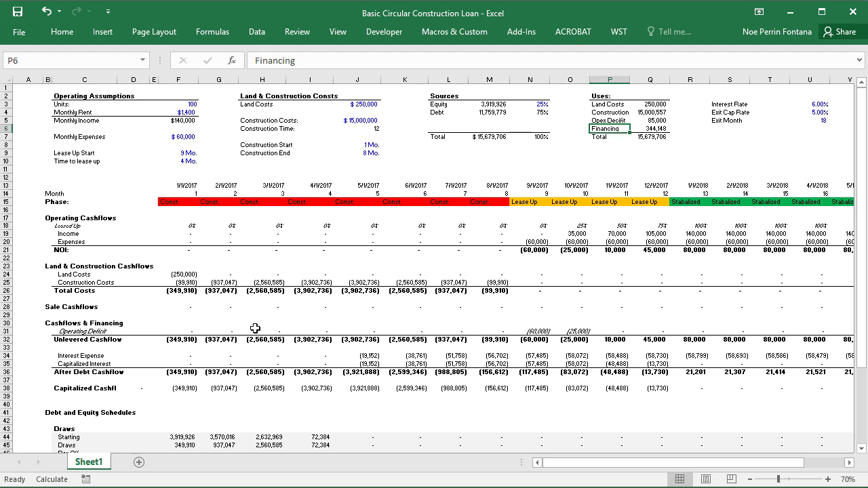
scroll(491, 343, down, 7)
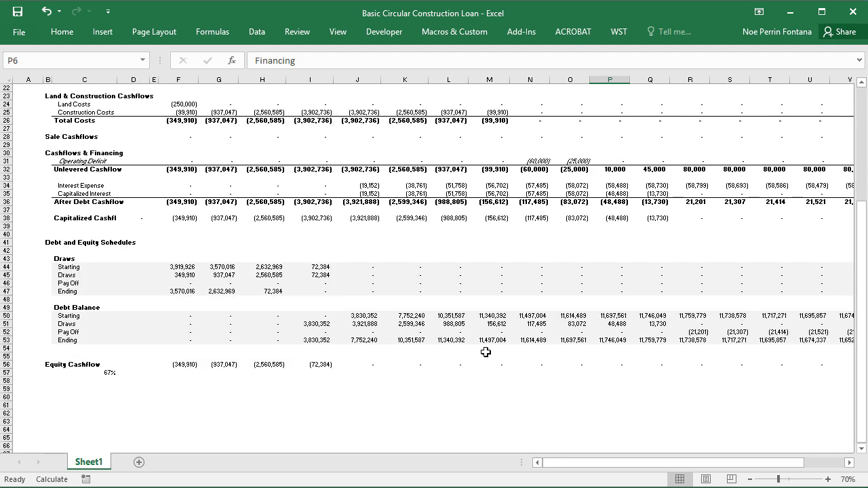
scroll(250, 365, up, 7)
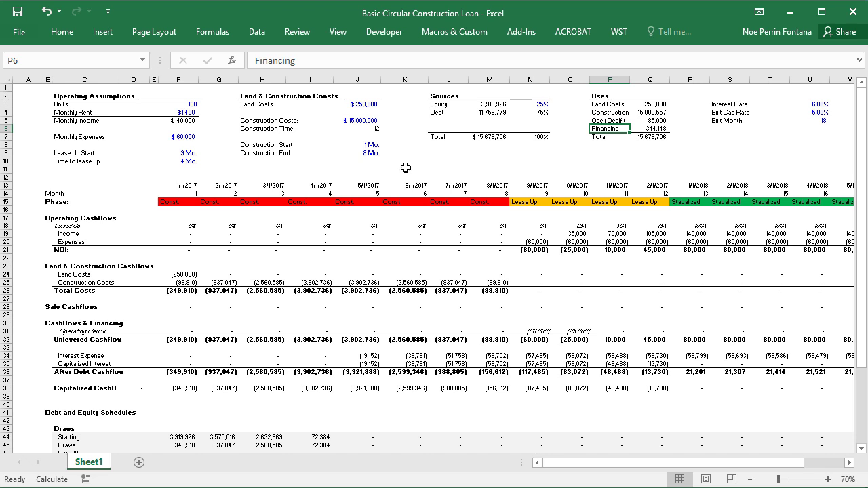
- Examine the operating assumptions and the construction start and end inputs of the completed model
click(828, 480)
click(828, 479)
click(262, 319)
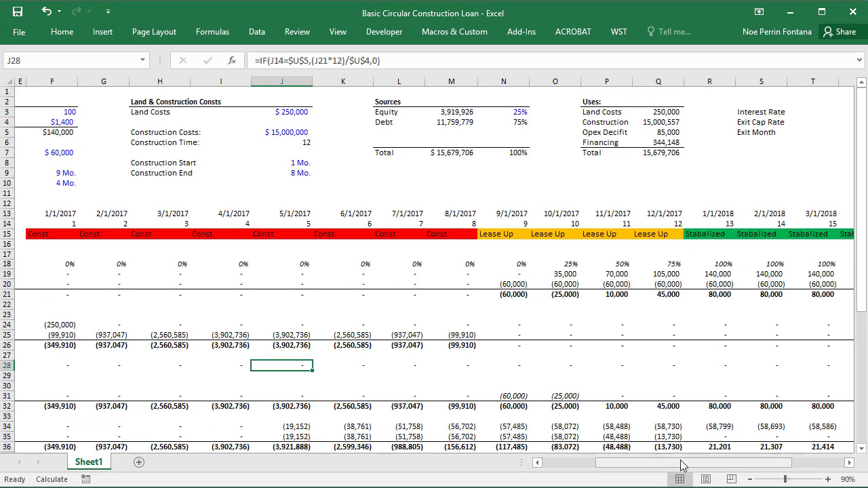
drag(682, 466, 577, 479)
click(387, 354)
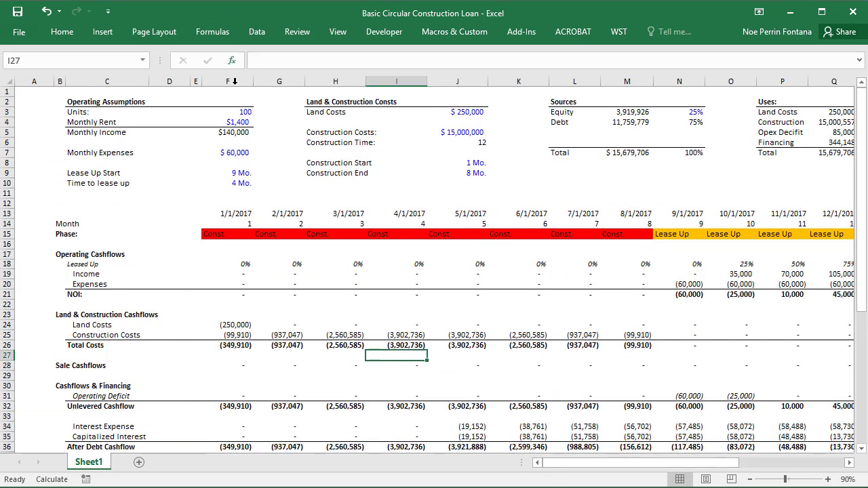
drag(255, 116, 237, 179)
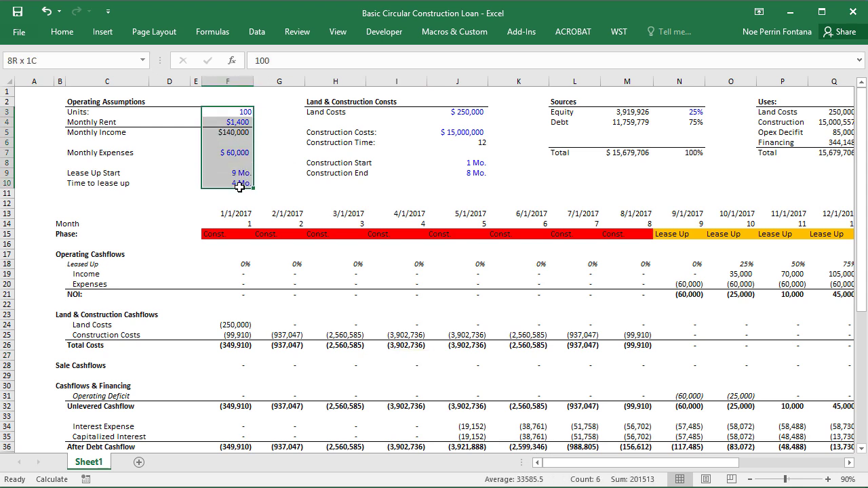
click(360, 173)
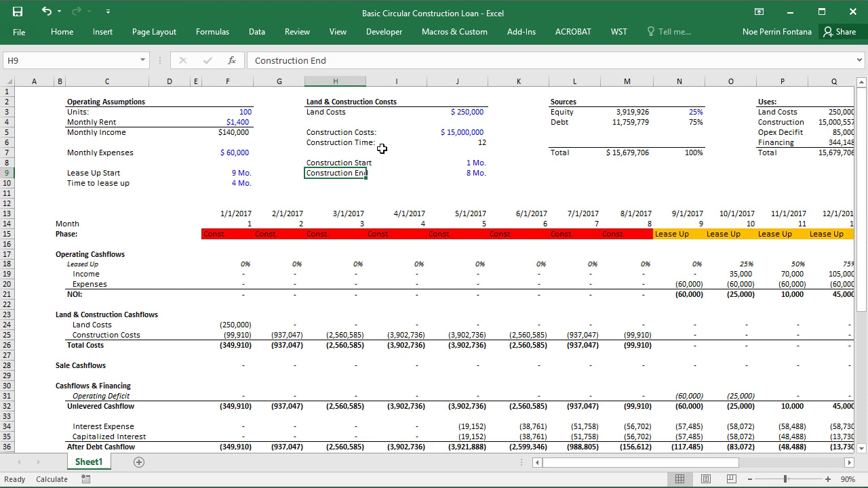
drag(475, 163, 332, 174)
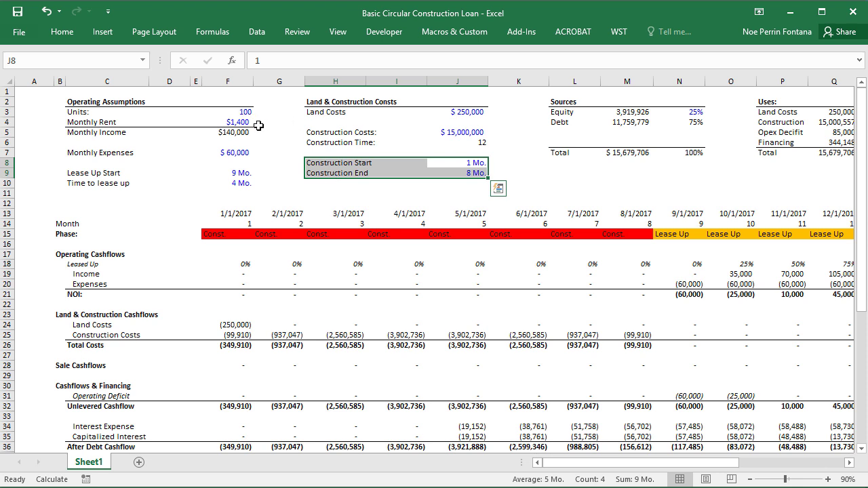
click(237, 112)
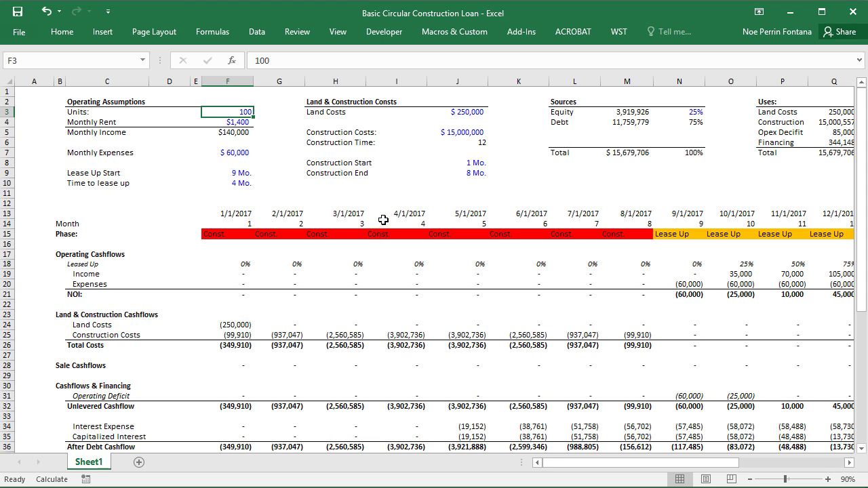
click(233, 121)
key(Up)
key(Up)
key(Up)
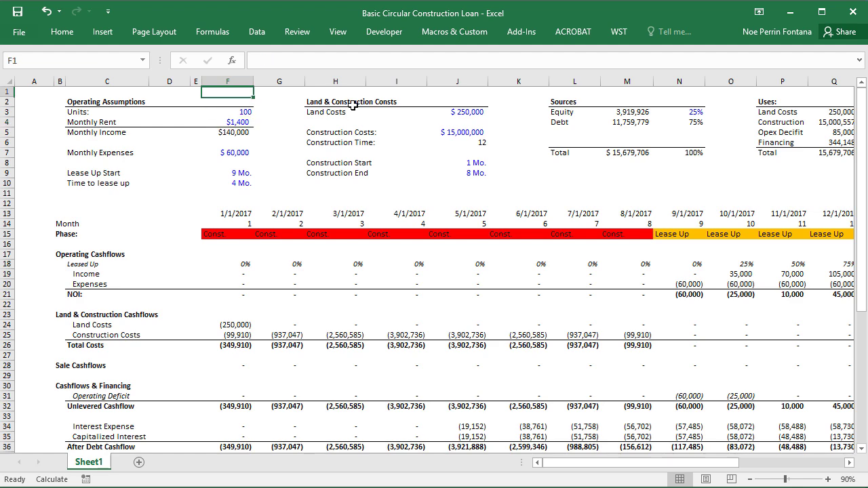
- Check the operating assumptions one by one, including the Monthly Income formula, monthly expenses, lease-up start and time to lease up
click(827, 479)
click(489, 380)
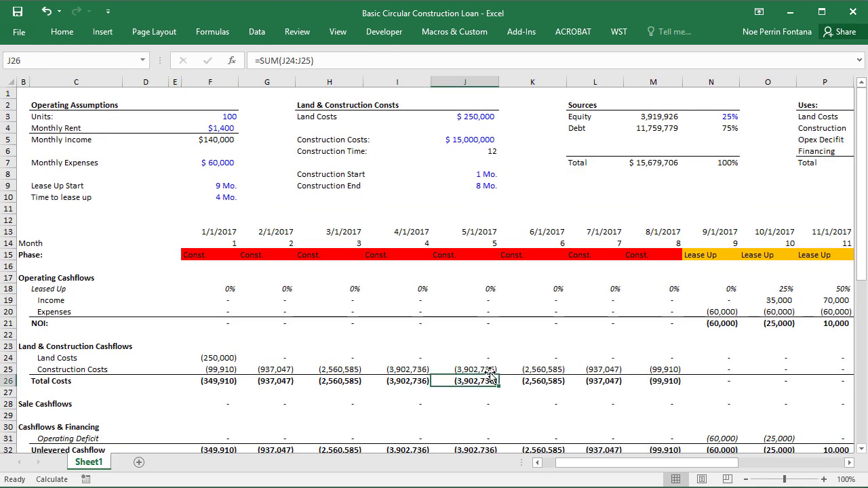
drag(601, 465, 587, 465)
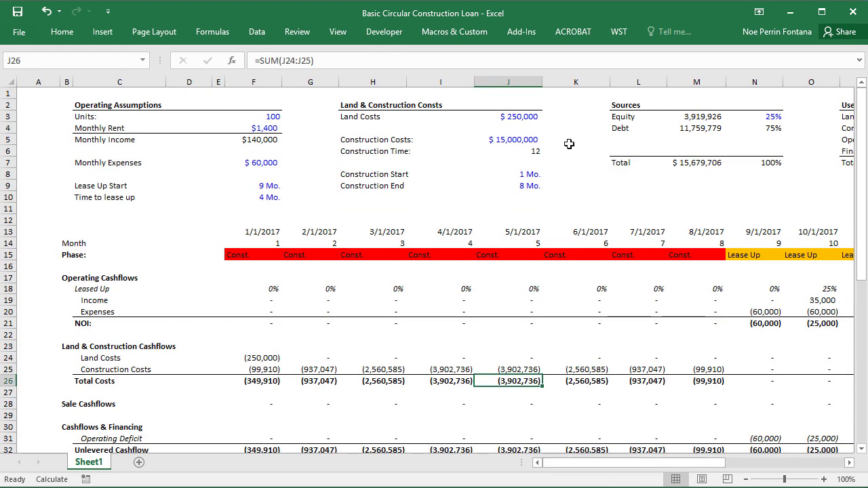
scroll(508, 261, down, 14)
scroll(514, 319, up, 14)
click(80, 104)
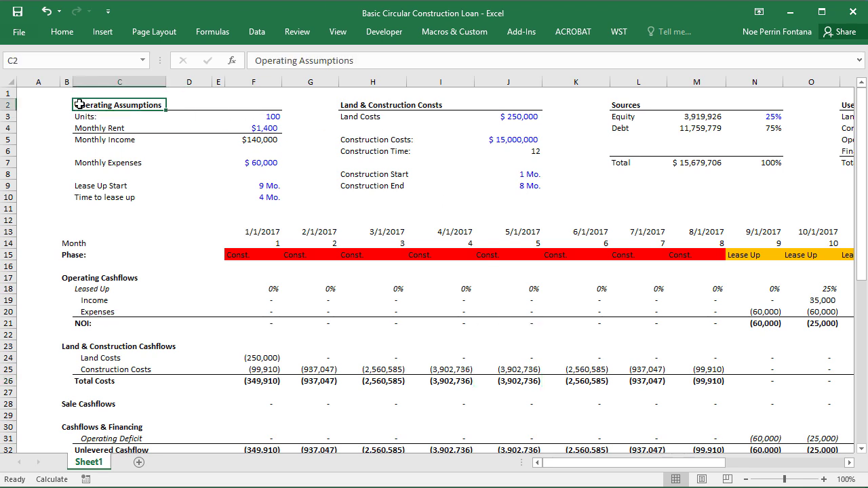
drag(85, 117, 260, 130)
double_click(263, 139)
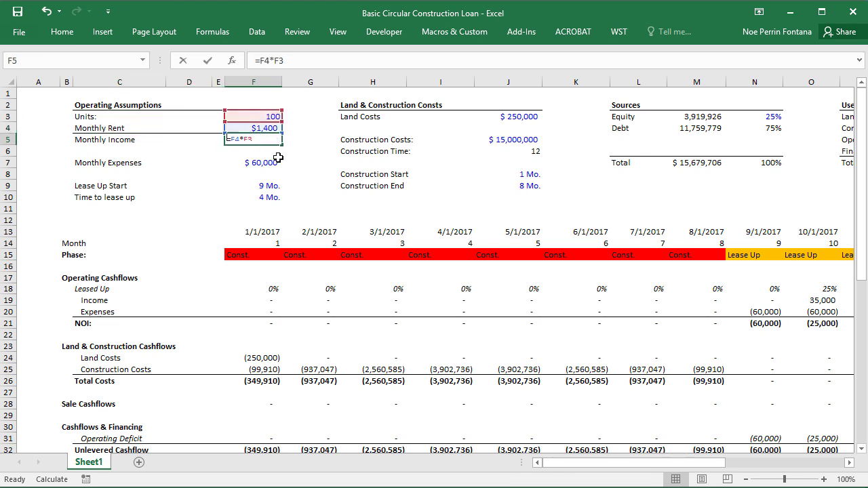
key(Escape)
drag(105, 161, 265, 162)
click(265, 163)
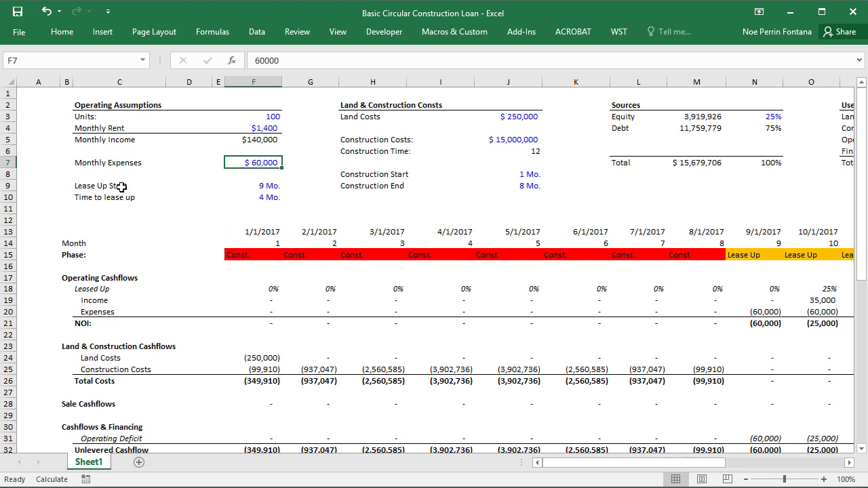
drag(108, 186, 280, 191)
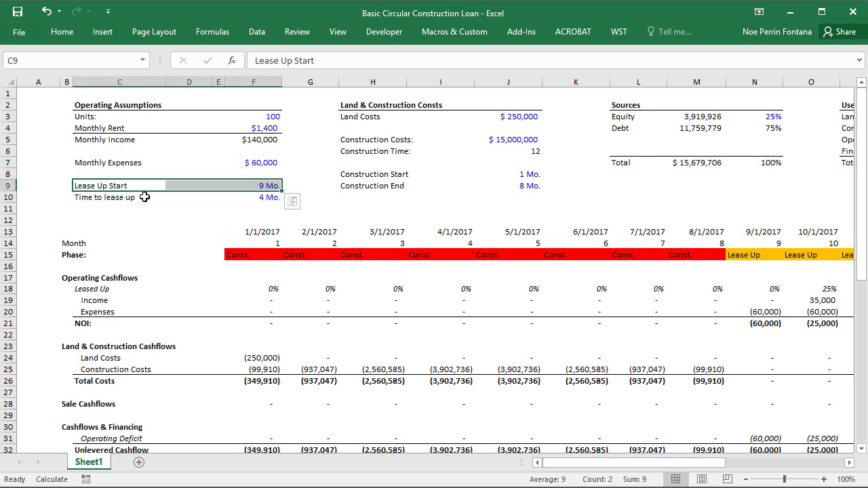
drag(109, 208, 265, 197)
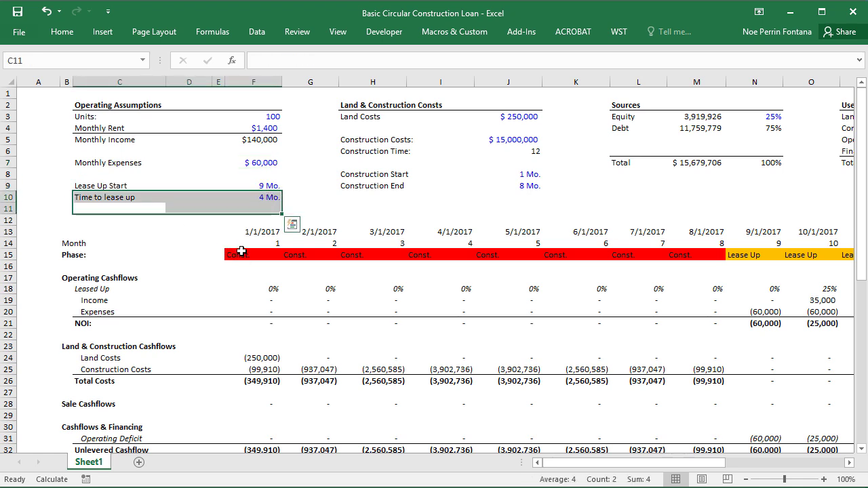
- Trace the Phase row from the construction months through the lease-up months to the first stabilized month
click(244, 254)
drag(253, 254, 705, 255)
click(357, 254)
key(Right)
key(Right)
key(Right)
key(Right)
key(Right)
key(Right)
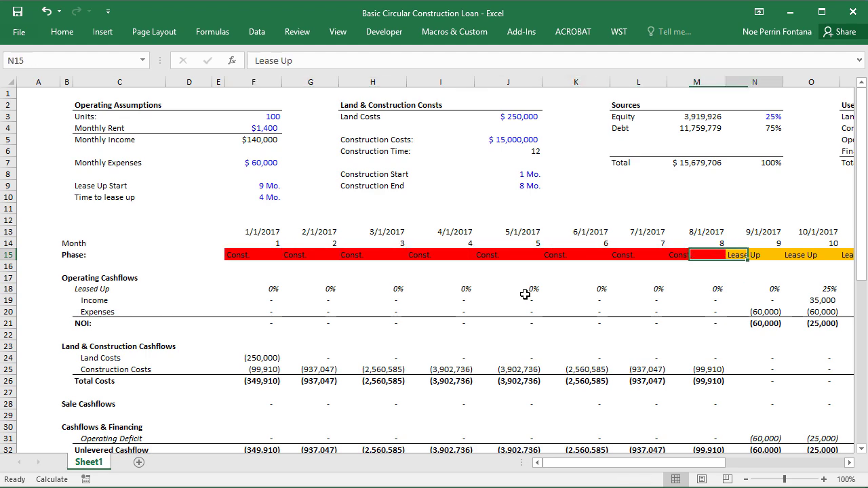
key(Right)
key(Right)
key(Right)
key(Right)
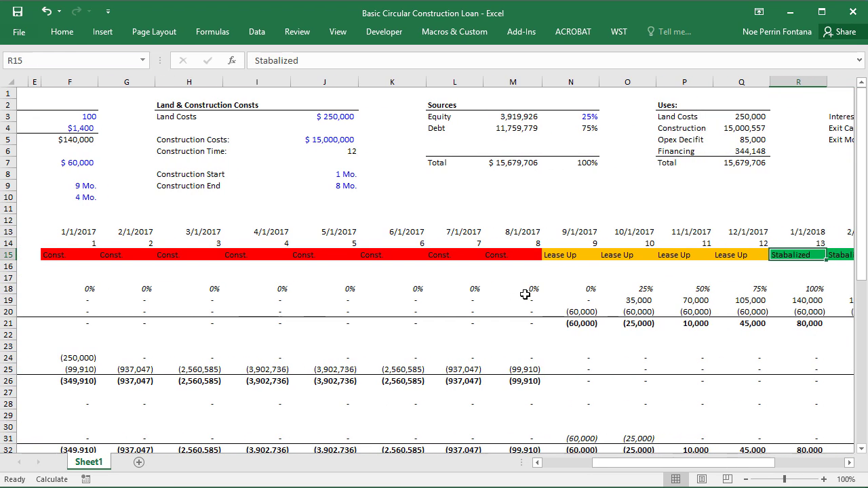
- Examine the stabilized months of the Phase row and the sale cash flow in the month 18 column
key(Left)
key(Right)
key(shift+Right)
key(shift+Right)
key(shift+Right)
key(shift+Right)
key(shift+Right)
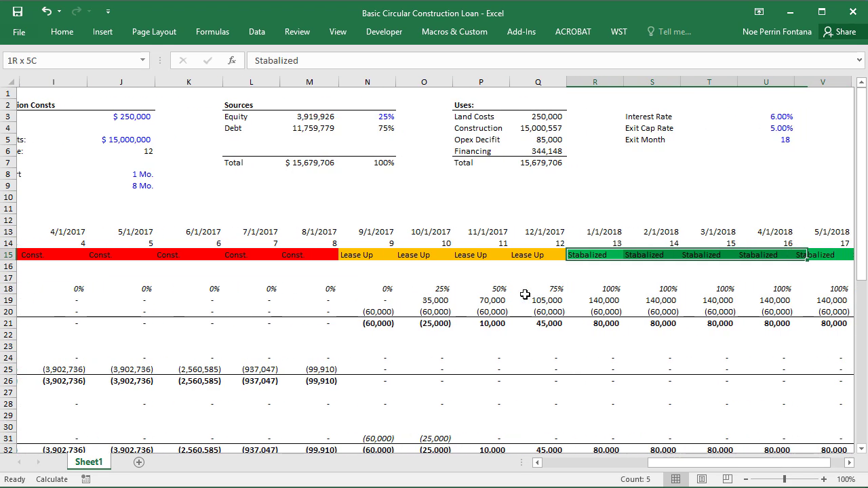
key(Right)
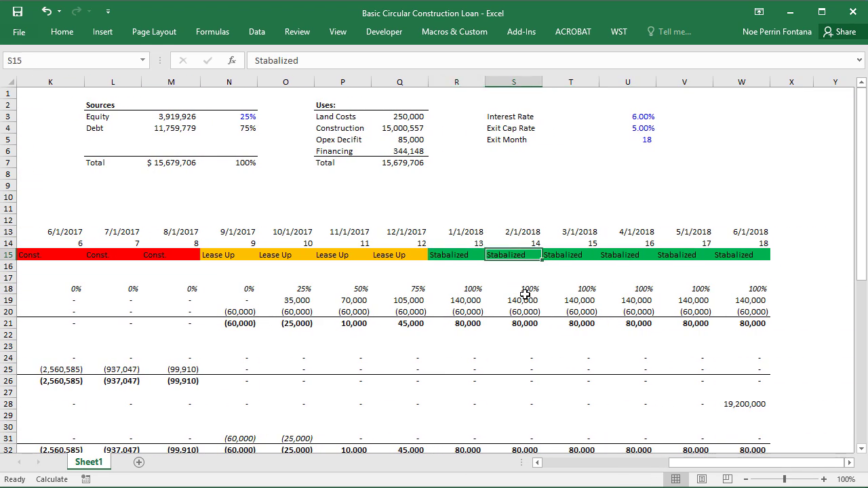
key(Right)
key(Right)
key(Right)
key(Right)
click(741, 82)
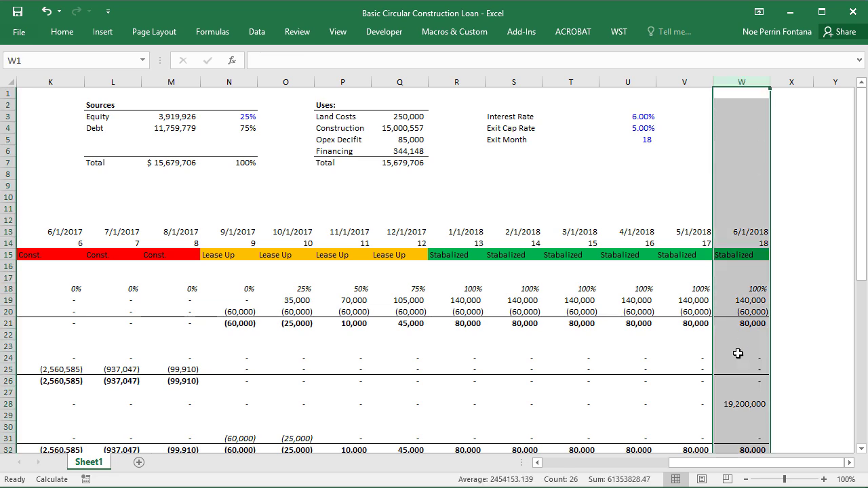
click(746, 396)
click(742, 415)
drag(777, 464, 590, 471)
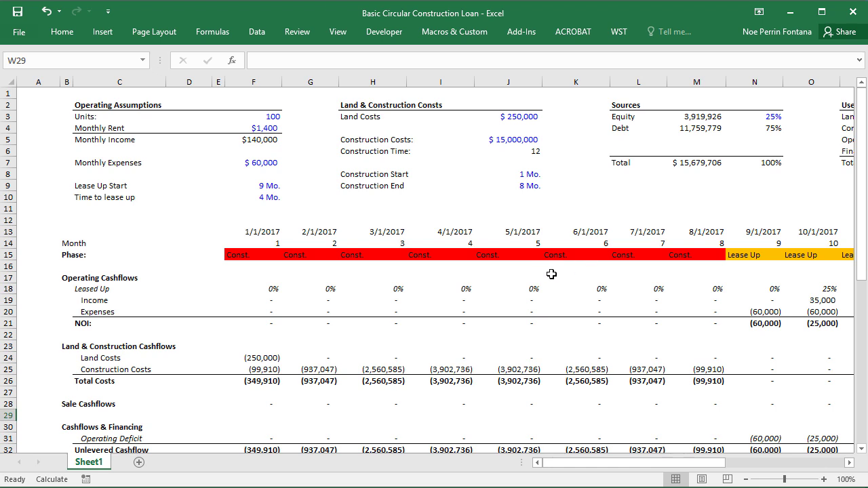
- Review the land costs, construction costs and construction start and end months
click(368, 114)
drag(511, 115, 353, 139)
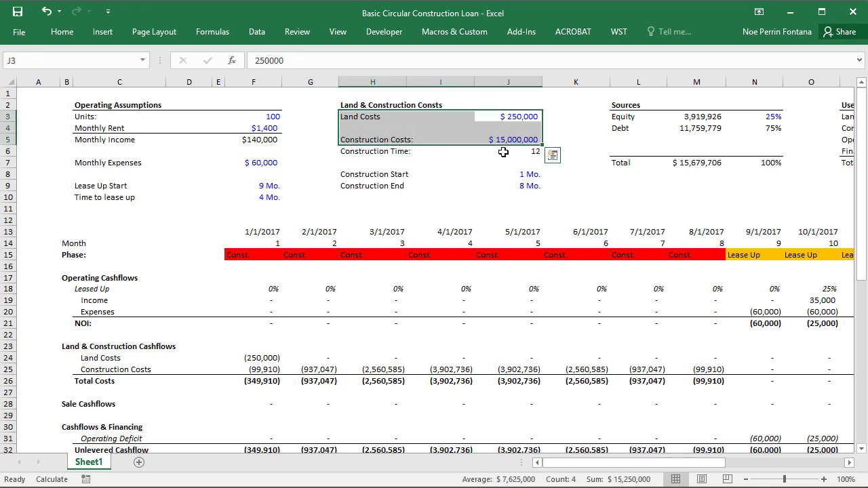
drag(478, 178, 392, 188)
- Link the Construction Time in J6 to the Construction End month in J9 with a formula
click(528, 149)
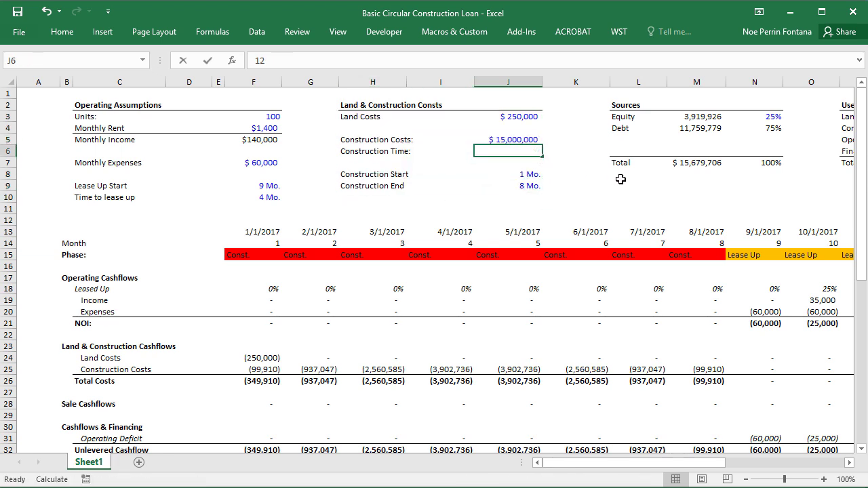
text(12)
key(Return)
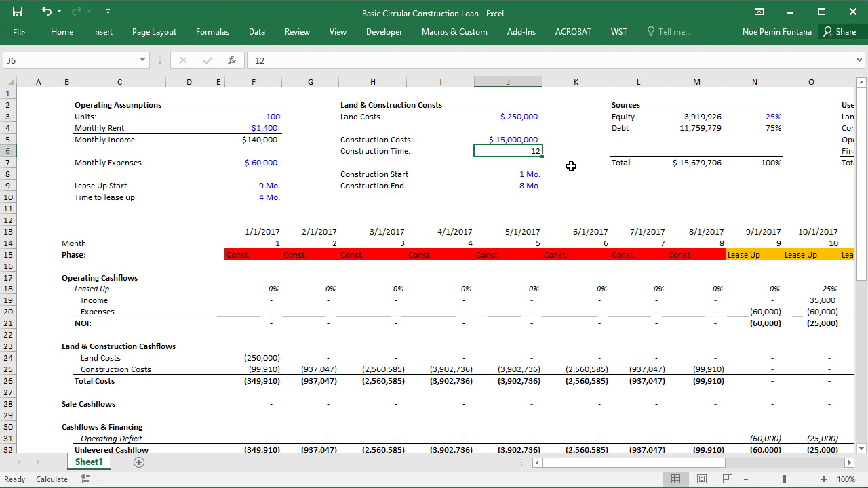
text(=)
key(Down)
key(Down)
key(Down)
key(Return)
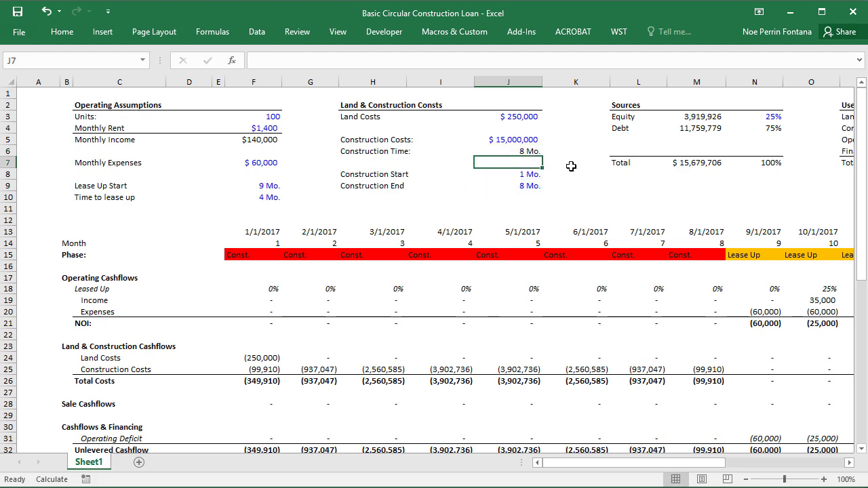
- Examine the equity and debt amounts and percentages in the Sources table
click(608, 207)
drag(660, 467, 787, 461)
drag(177, 128, 308, 114)
click(309, 113)
drag(170, 128, 299, 116)
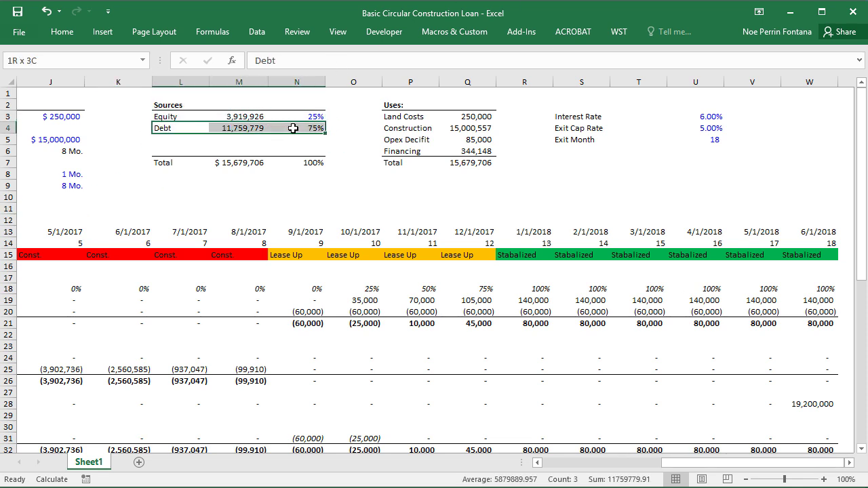
click(317, 115)
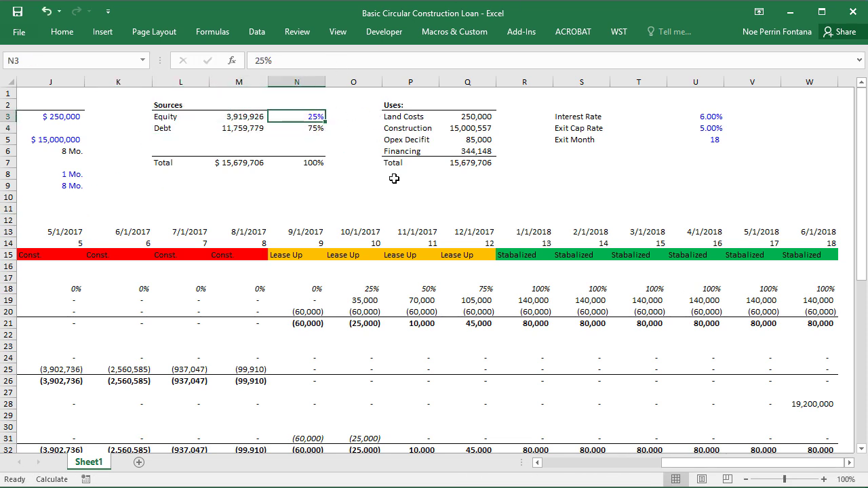
- Inspect the formulas behind the Sources total and the Uses total without changing them
double_click(230, 162)
key(Escape)
click(468, 162)
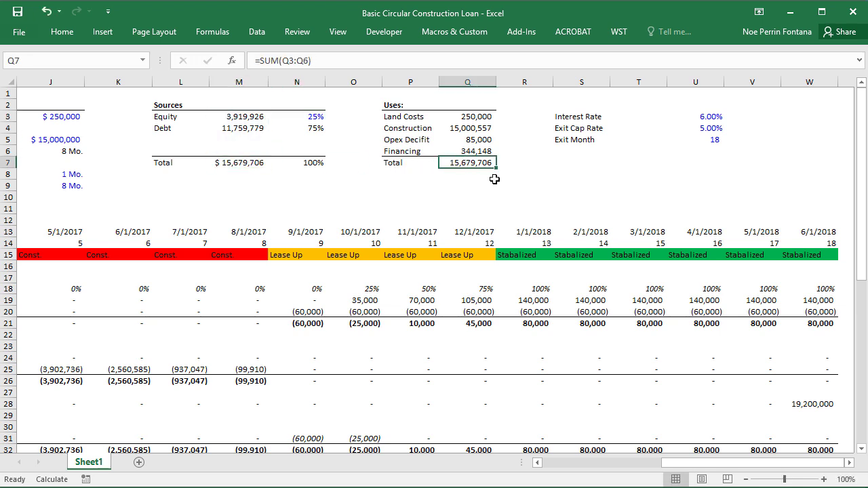
key(F2)
key(Escape)
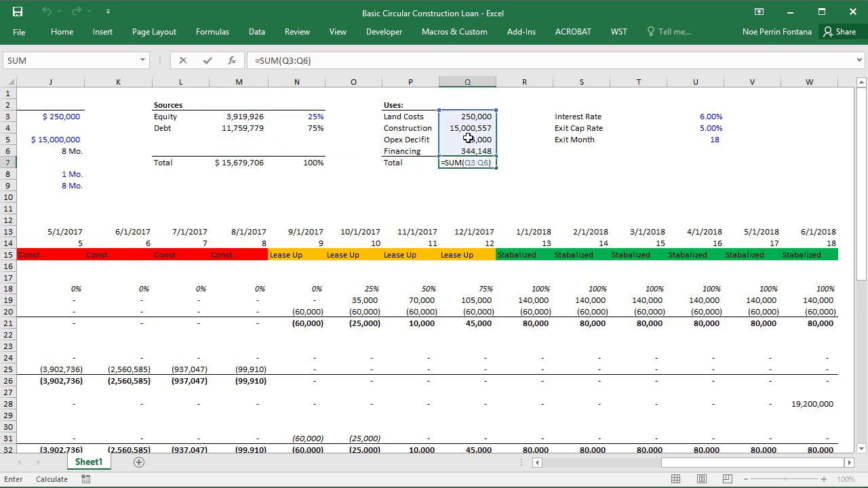
- Review the land, construction, operating deficit and financing lines of the Uses table
click(401, 119)
drag(451, 116, 472, 149)
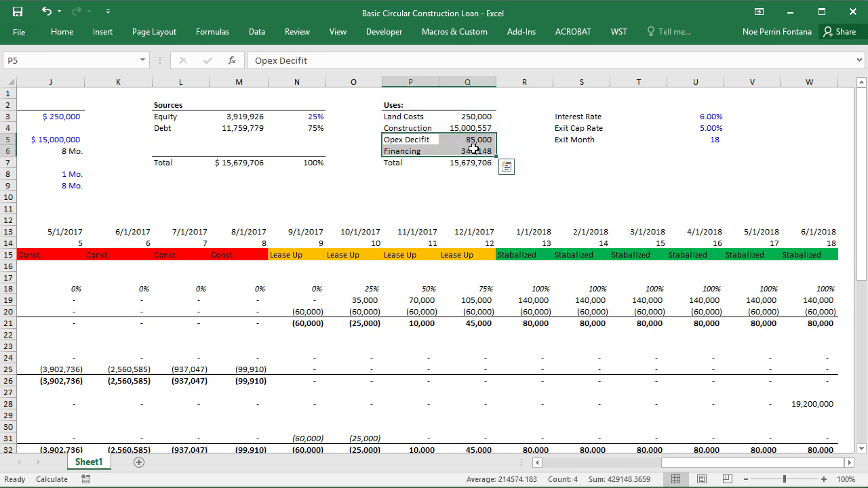
click(472, 151)
mouse_move(407, 152)
mouse_down()
mouse_move(463, 153)
mouse_move(473, 139)
mouse_move(411, 141)
mouse_up()
click(411, 154)
drag(477, 151, 419, 150)
click(418, 150)
drag(476, 154, 410, 156)
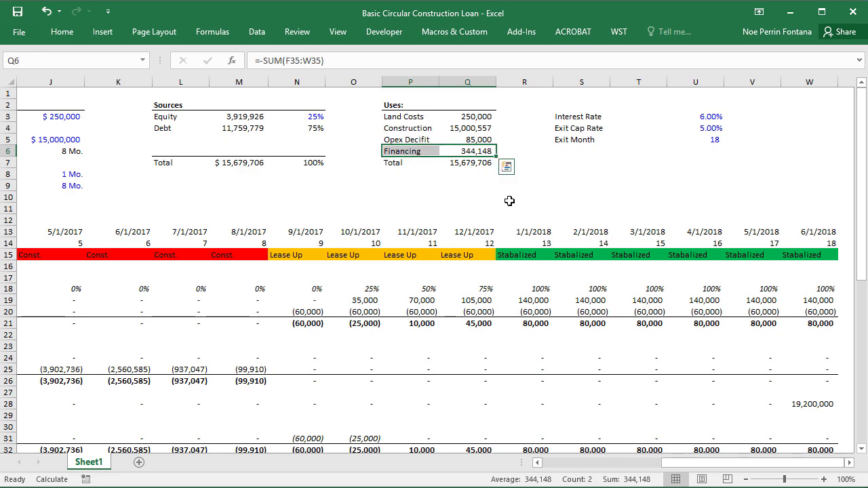
- Examine the construction phase months on the timeline and the cashflow and financing rows beneath it
scroll(500, 244, down, 7)
drag(694, 466, 577, 466)
scroll(461, 237, up, 7)
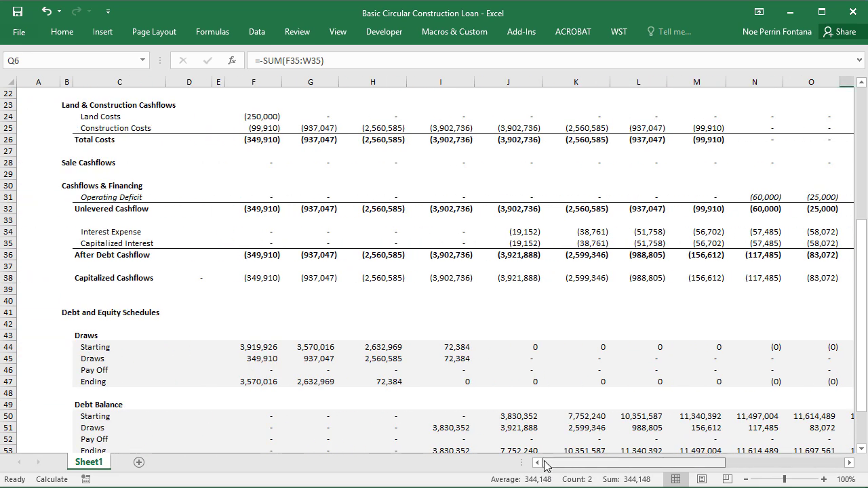
drag(298, 255, 742, 256)
scroll(738, 299, down, 6)
scroll(738, 299, down, 2)
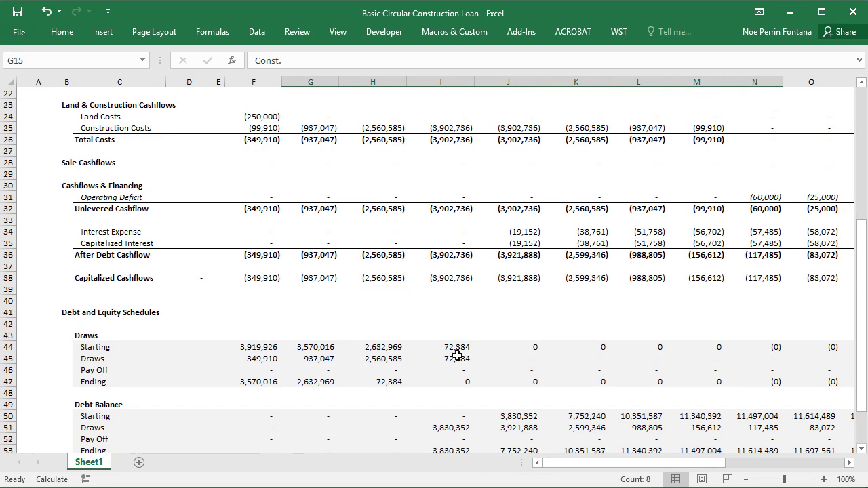
- Compare the Draws row of the Debt Balance schedule with the equity starting, draw and ending amounts in the Draws schedule
mouse_move(76, 370)
mouse_down()
mouse_move(658, 396)
mouse_move(799, 416)
mouse_up()
click(93, 392)
click(20, 394)
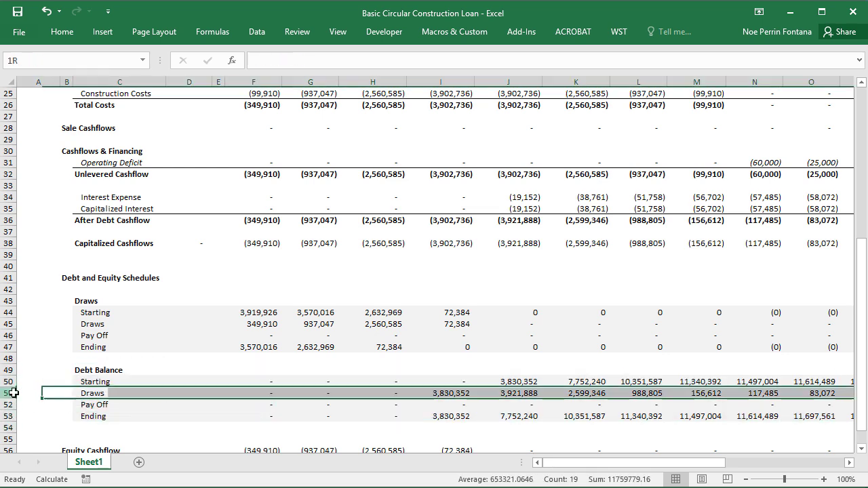
drag(242, 314, 255, 327)
click(254, 325)
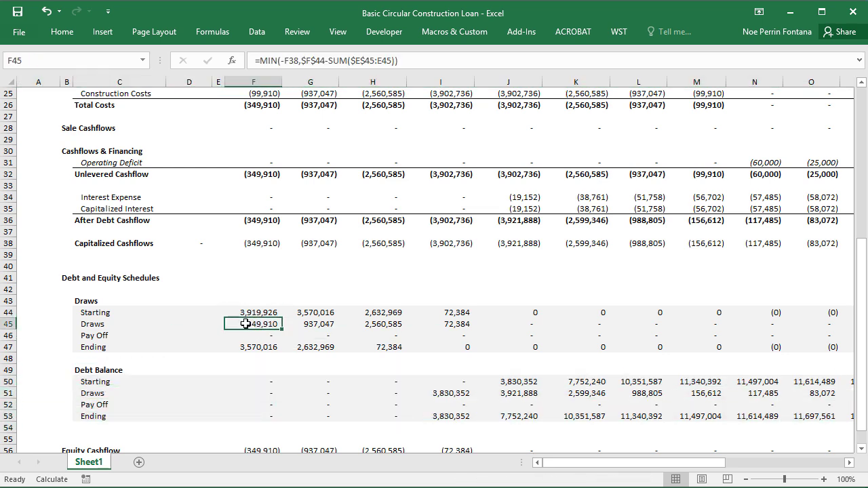
drag(447, 313, 453, 324)
click(459, 349)
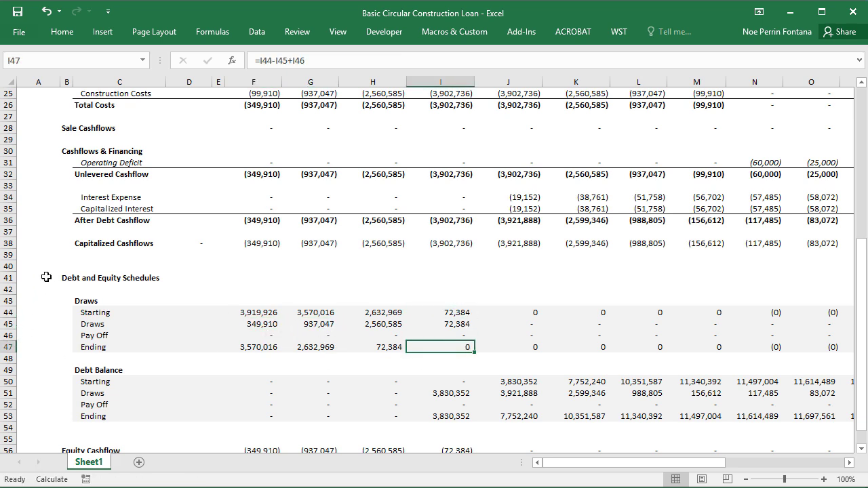
- Follow the debt draw in I51 into the following months' starting balances in the Debt Balance schedule
click(447, 394)
click(514, 382)
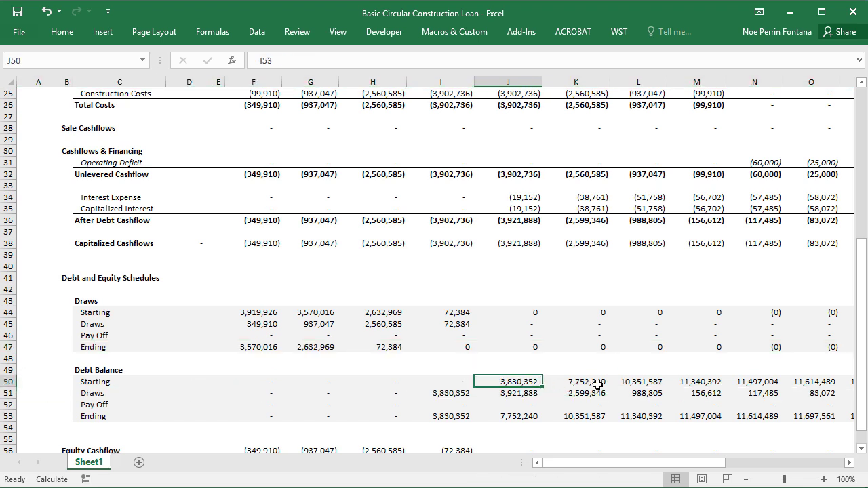
key(Right)
key(Right)
key(Right)
key(Right)
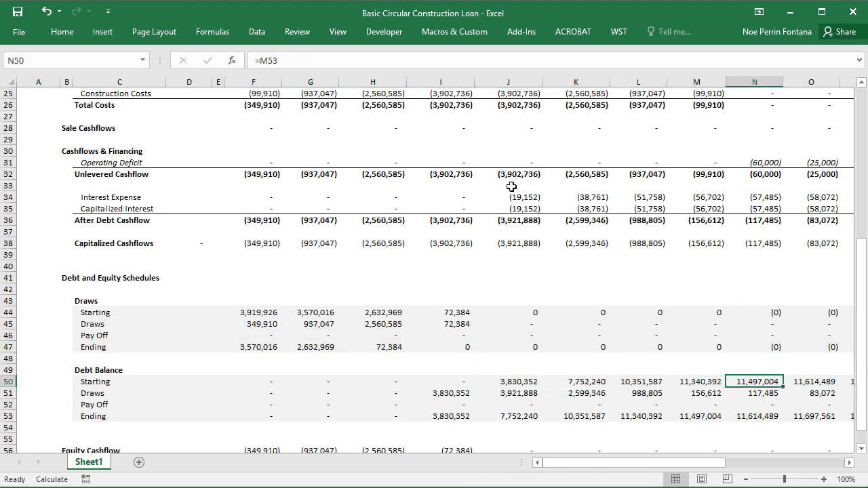
- Inspect the Interest Expense formula in K34 and its link to the starting debt balance without changing it
click(595, 196)
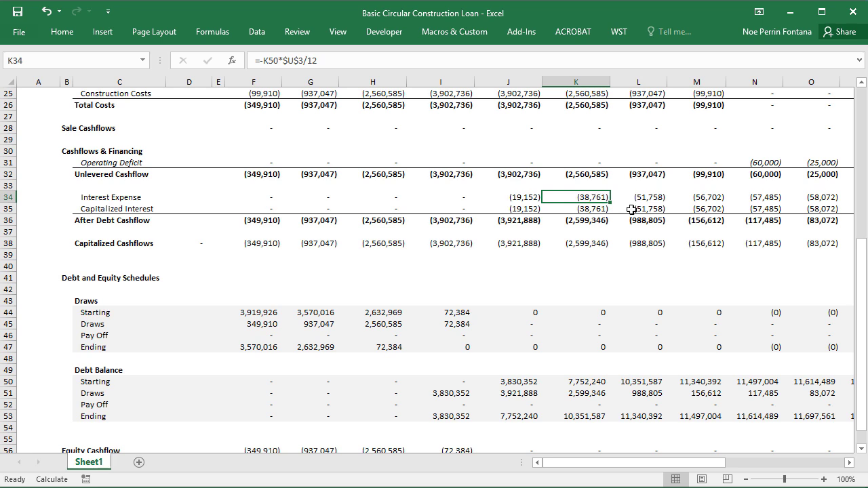
key(F2)
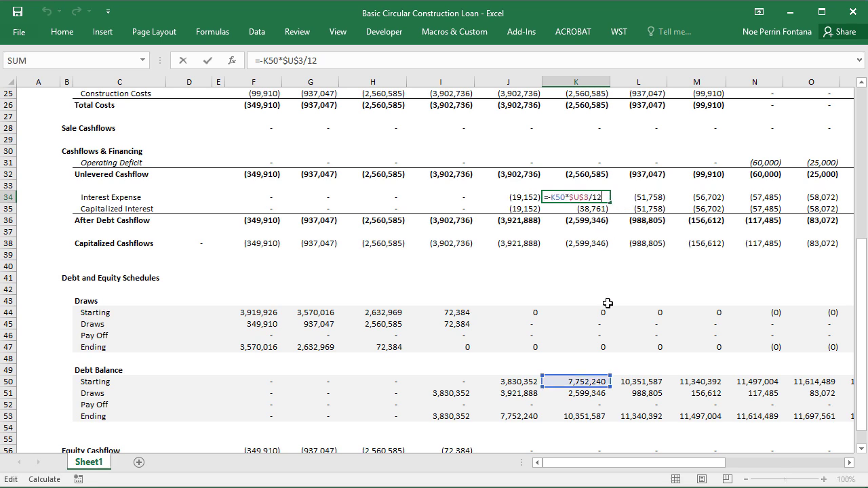
key(Escape)
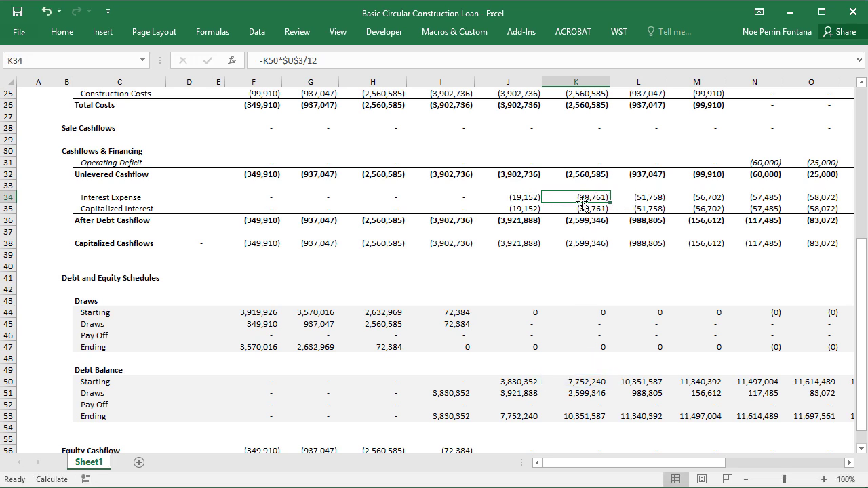
- Review the operating cashflows and inspect the Financing and Total formulas in the Uses table without changing them
scroll(603, 203, up, 5)
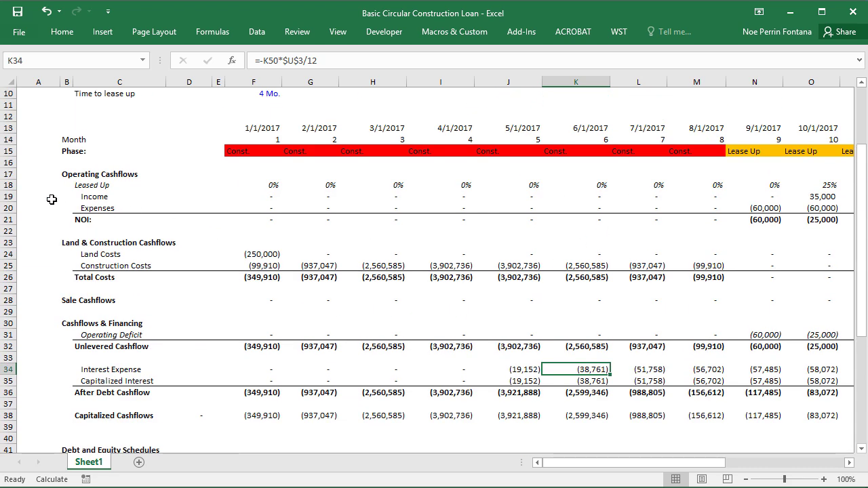
drag(61, 175, 771, 224)
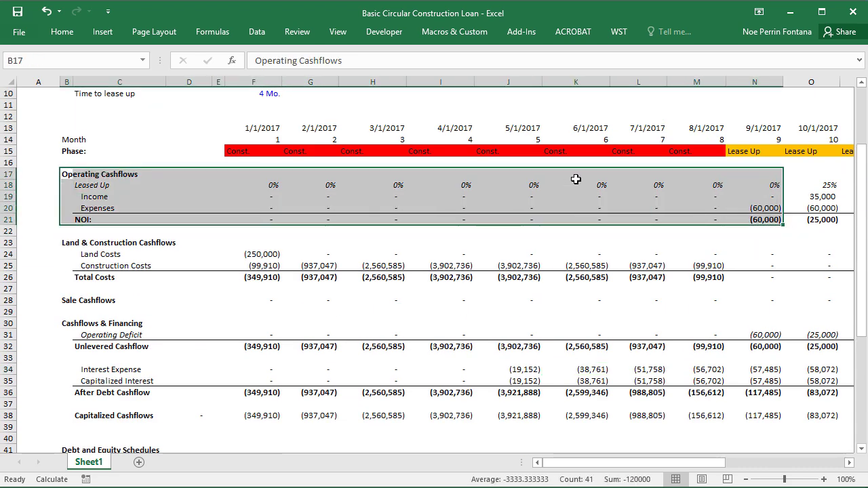
scroll(575, 179, up, 3)
drag(661, 462, 766, 461)
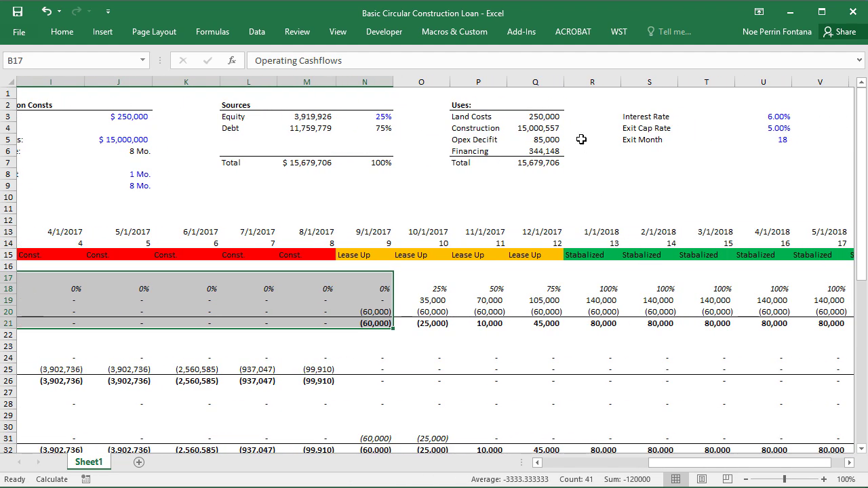
click(542, 150)
key(F2)
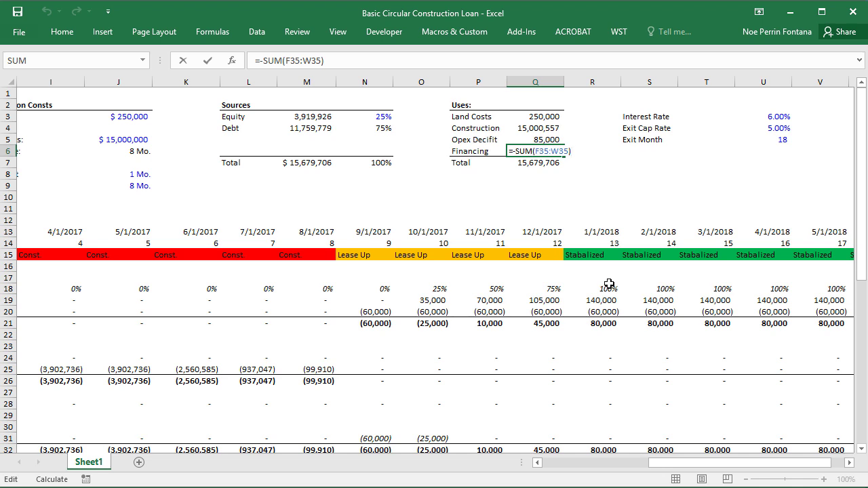
key(ctrl+Return)
double_click(545, 163)
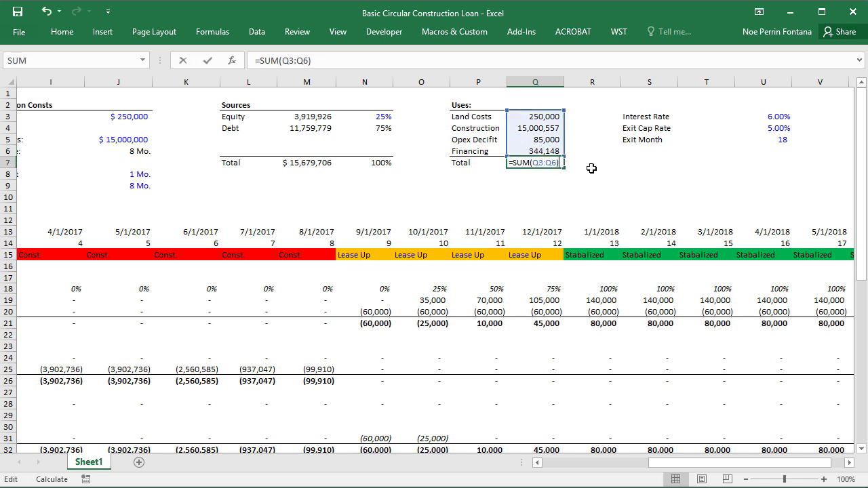
key(Escape)
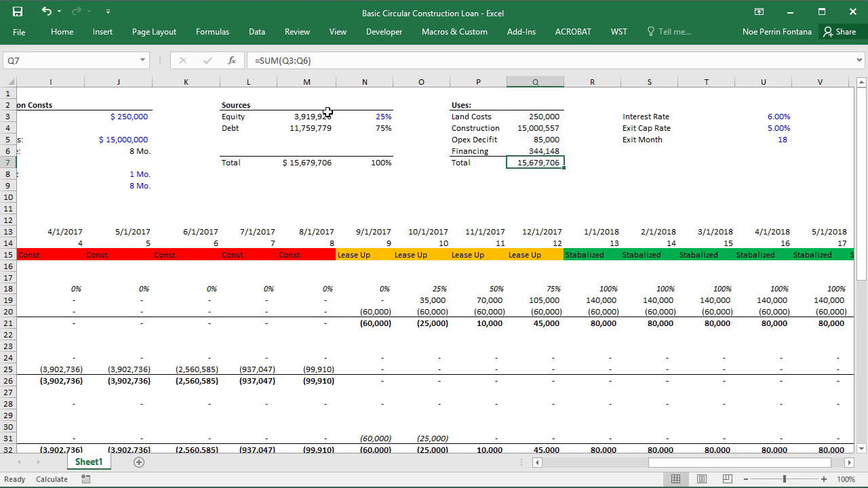
- Inspect the Debt formula in M4 and how it relates to the debt percentage and the Financing use
click(298, 133)
key(F2)
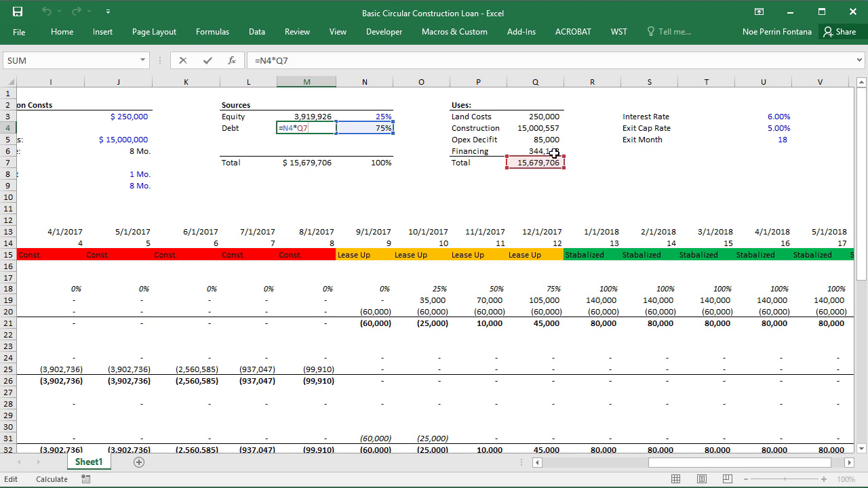
key(Escape)
click(359, 130)
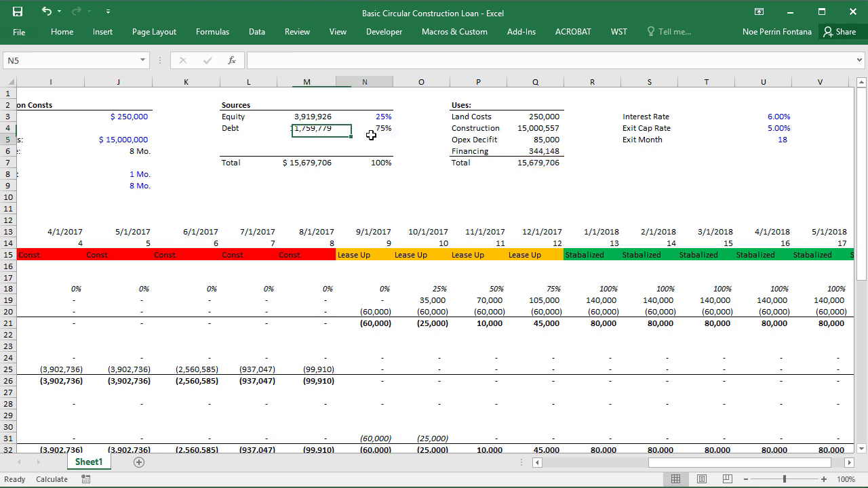
click(536, 152)
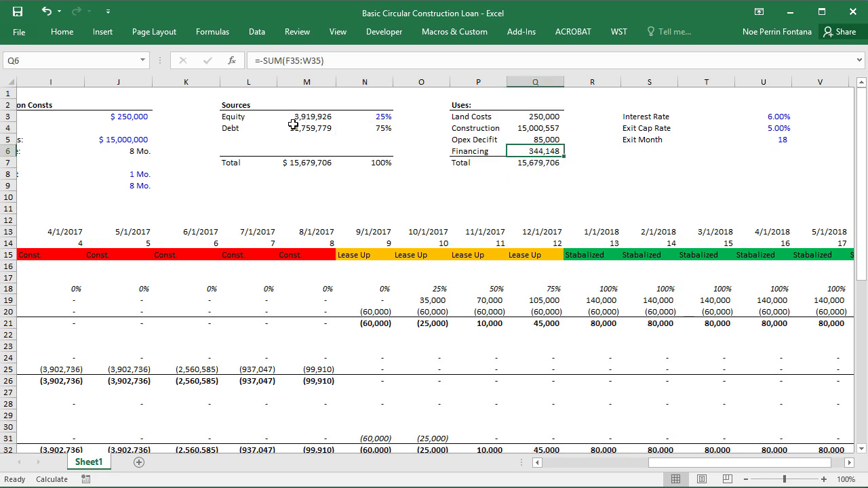
- Trace the debt and equity amounts from the Sources table into the starting debt balances and the Interest Expense row
click(326, 128)
scroll(213, 299, down, 8)
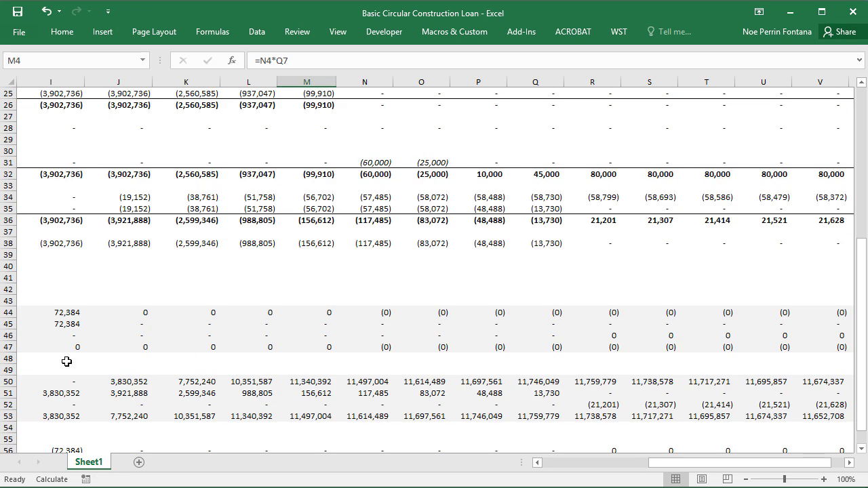
scroll(378, 298, up, 8)
click(308, 117)
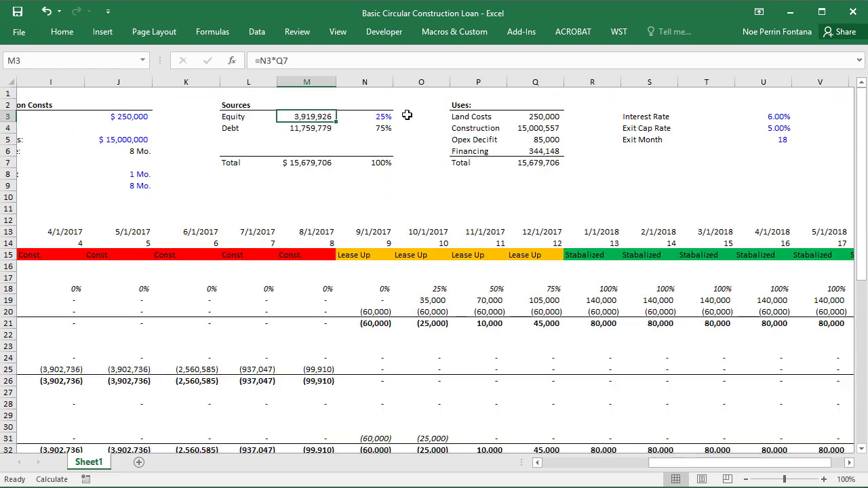
scroll(233, 282, down, 10)
click(133, 280)
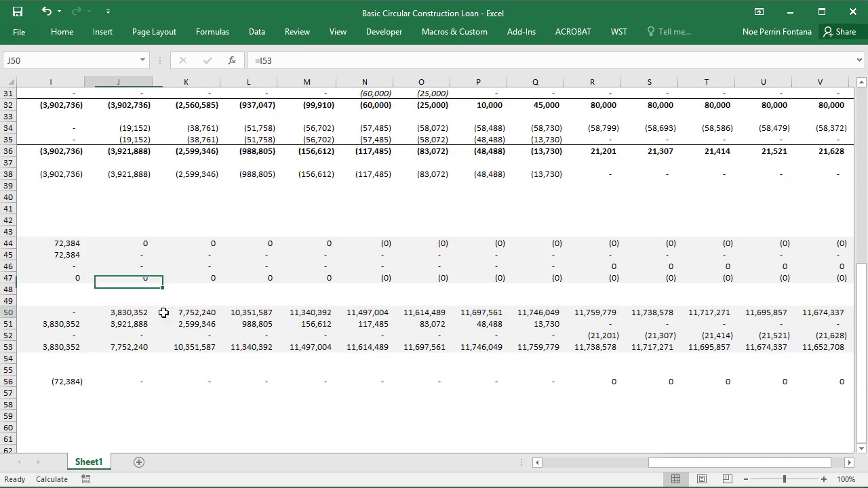
click(143, 314)
click(195, 312)
click(255, 311)
drag(197, 129, 306, 129)
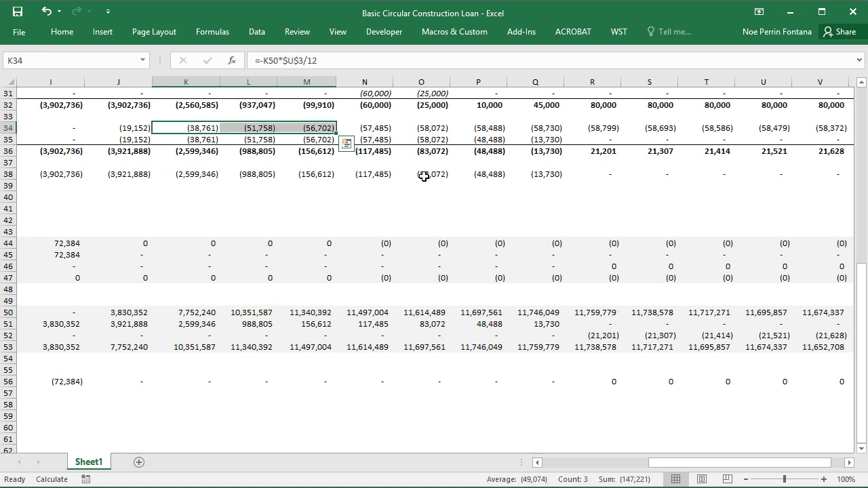
- Trace the circular link from the Financing use through the Uses total back to the Debt amount
scroll(483, 208, up, 10)
click(541, 148)
click(542, 165)
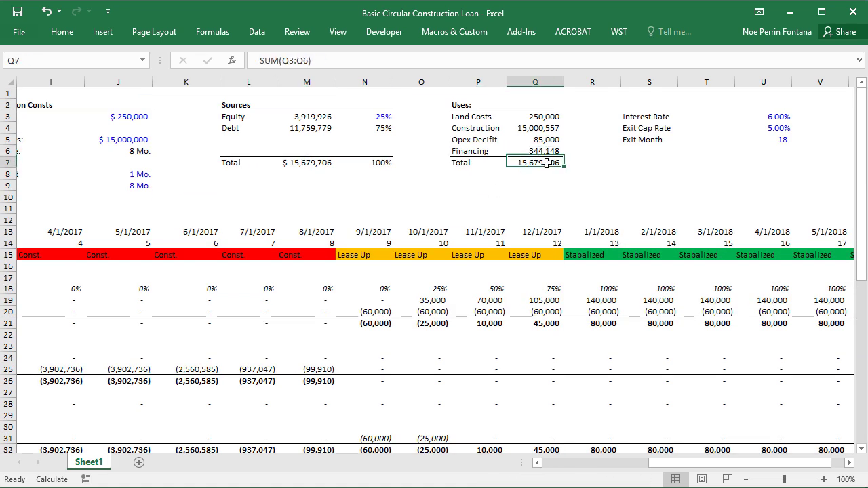
click(298, 129)
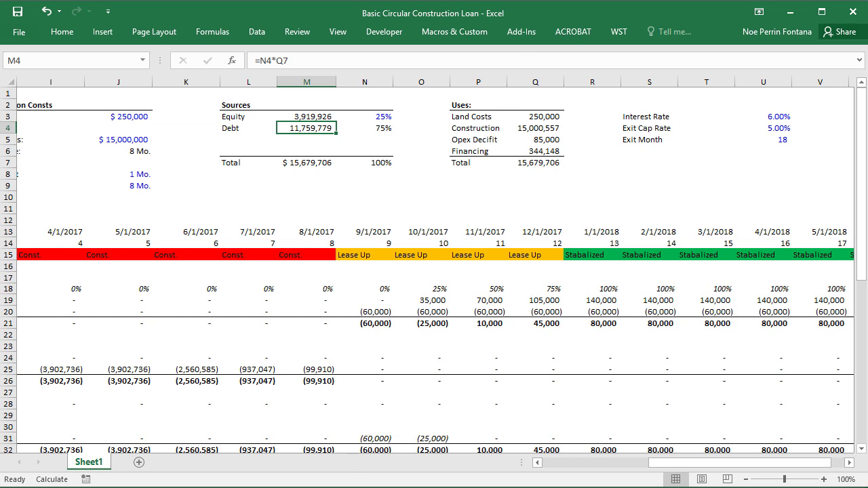
- Make sure iterative calculation is enabled in the formula calculation options
click(18, 32)
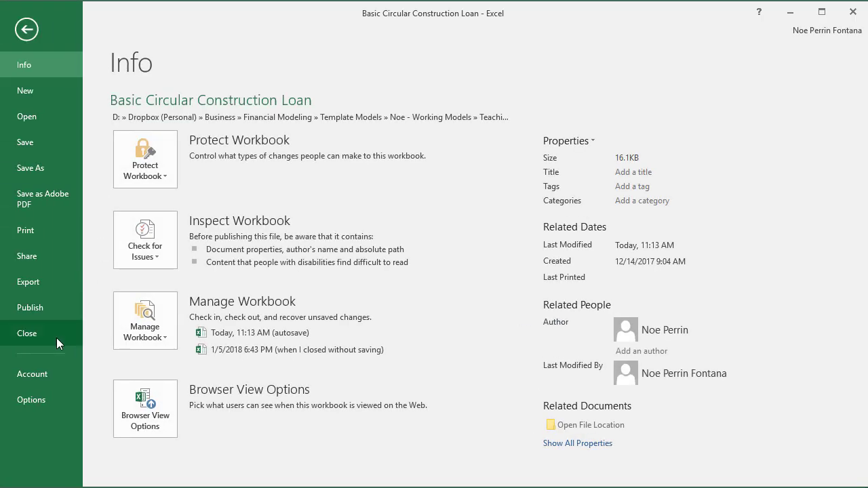
click(22, 343)
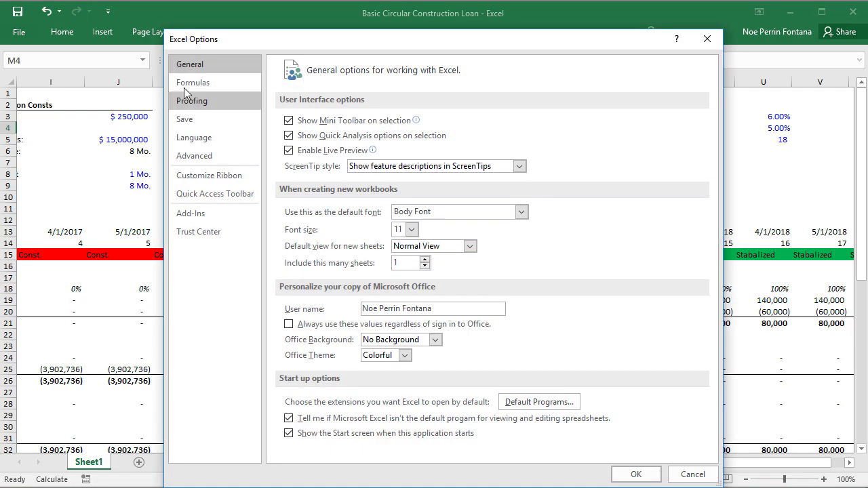
click(186, 84)
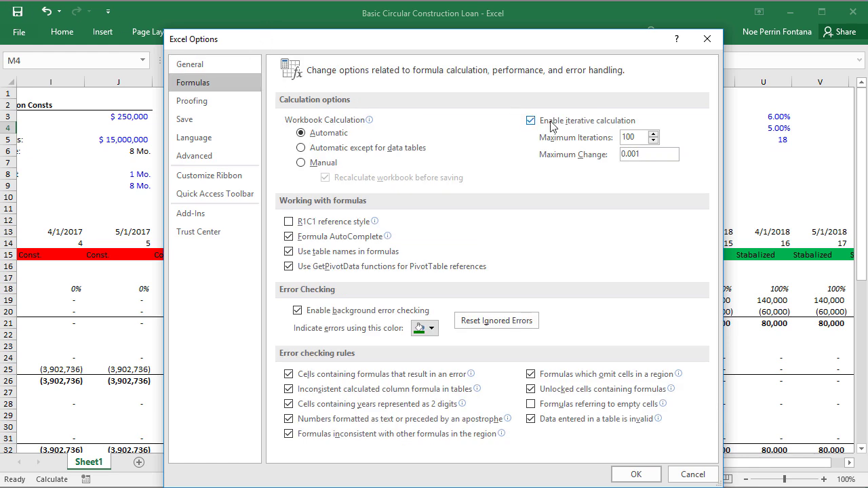
click(620, 124)
click(612, 124)
click(632, 473)
- Switch to the Basic Circular Construction Loan - Blank workbook and review its operating, construction and sale cashflows
click(309, 323)
key(ctrl+Tab)
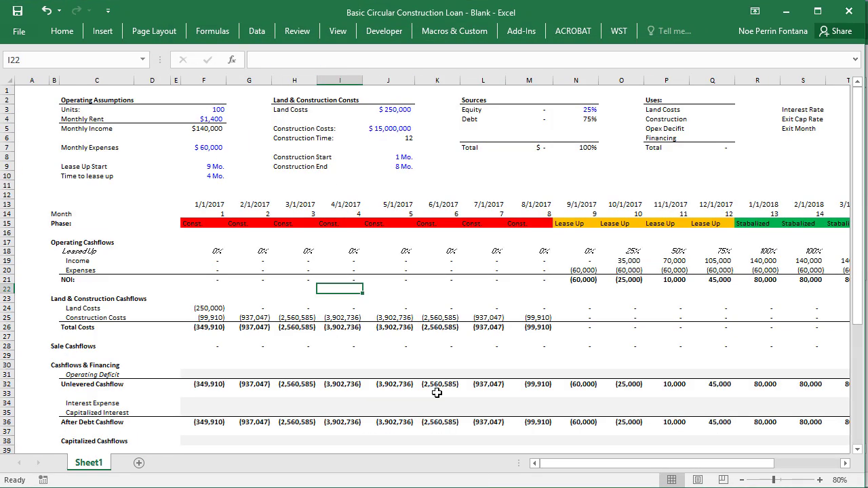
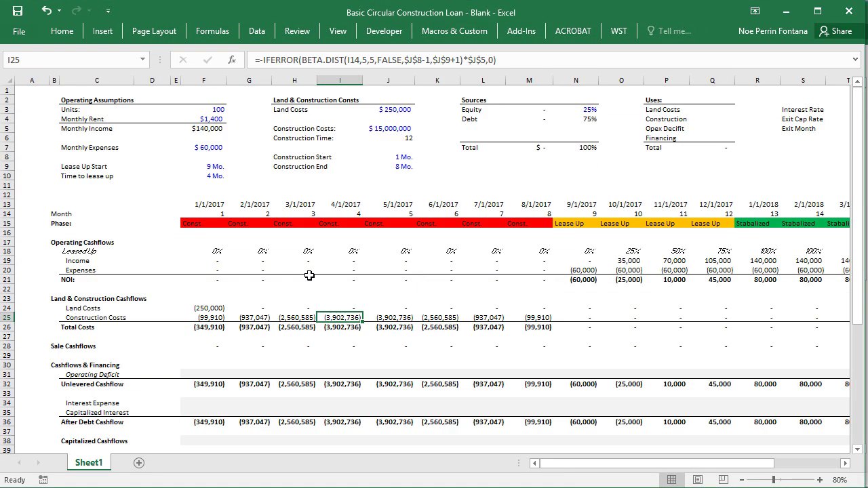
drag(64, 252, 791, 342)
click(477, 309)
key(Up)
key(Left)
key(Left)
key(Up)
key(Up)
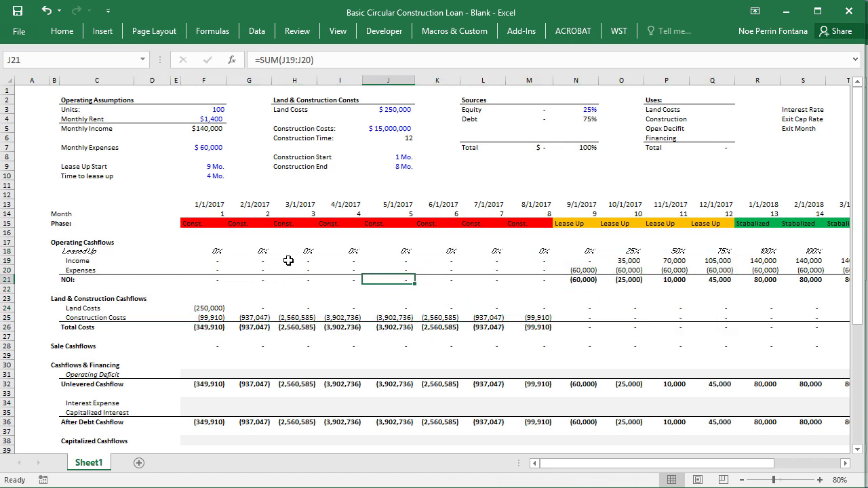
- Examine the Expenses row of the operating cashflows across the monthly timeline
click(208, 269)
key(Right)
key(Right)
key(Right)
key(Right)
key(Right)
key(Right)
key(Right)
key(Right)
key(Right)
key(Right)
key(Right)
key(Right)
key(Right)
key(Right)
key(Right)
key(Right)
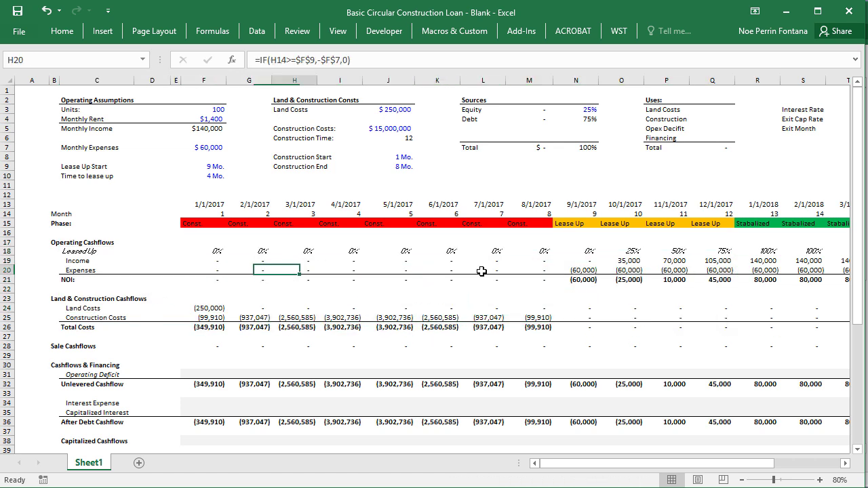
key(ctrl+Left)
key(ctrl+Left)
key(ctrl+Left)
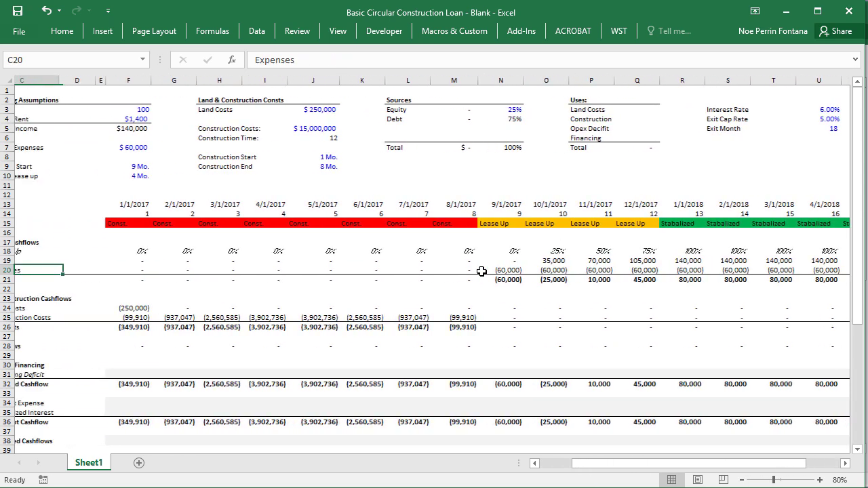
- Review the operating cashflow rows and the land and construction cost rows of the monthly timeline
drag(12, 242, 12, 277)
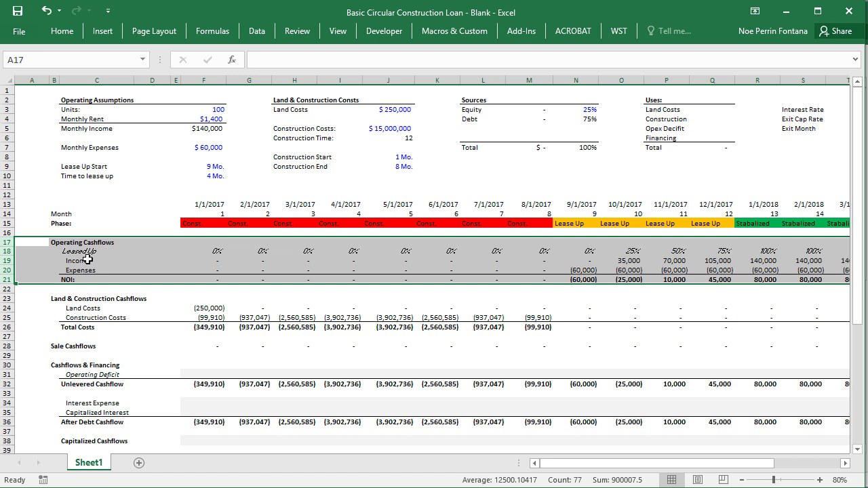
click(92, 260)
click(111, 271)
key(shift+space)
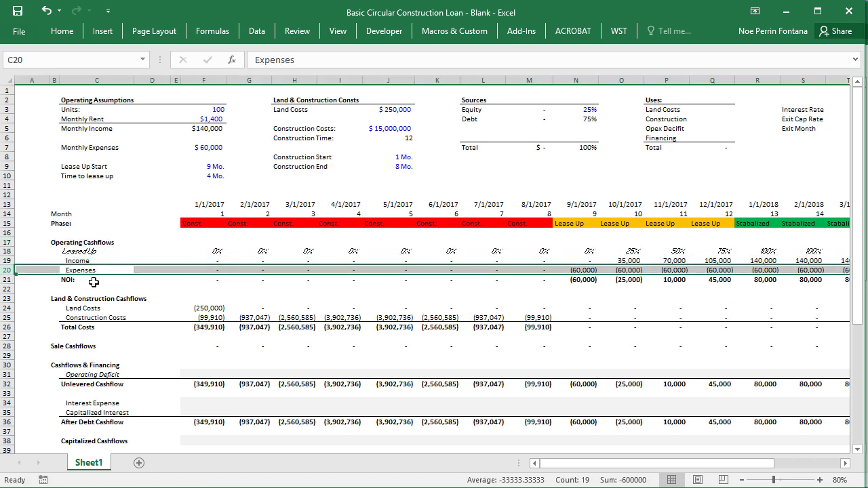
click(94, 282)
key(shift+space)
click(94, 309)
drag(69, 313, 277, 328)
click(204, 308)
- Examine the Sale Cashflows row across the monthly timeline to month 18 and return to its label
click(90, 345)
key(shift+space)
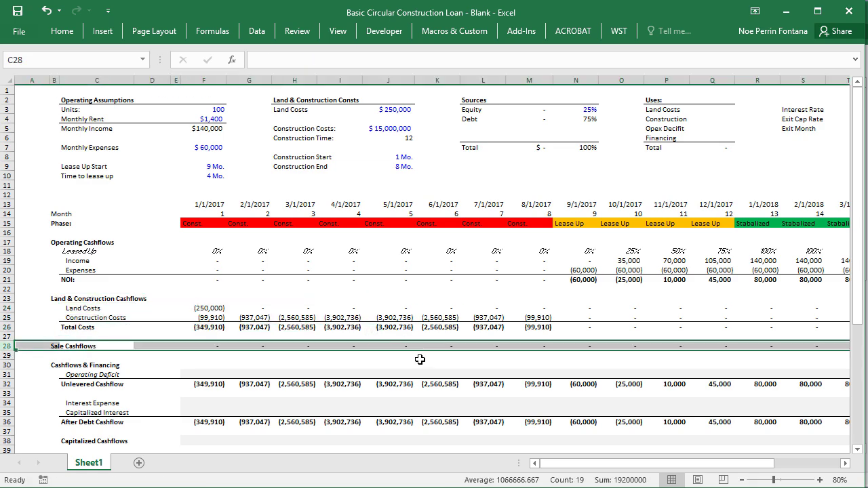
key(Right)
key(Right)
key(Right)
key(Right)
key(Right)
key(Right)
key(Right)
key(Right)
key(Right)
key(Right)
key(Right)
key(Right)
key(Right)
key(Right)
key(Right)
key(Right)
key(Right)
key(Right)
key(Right)
key(Right)
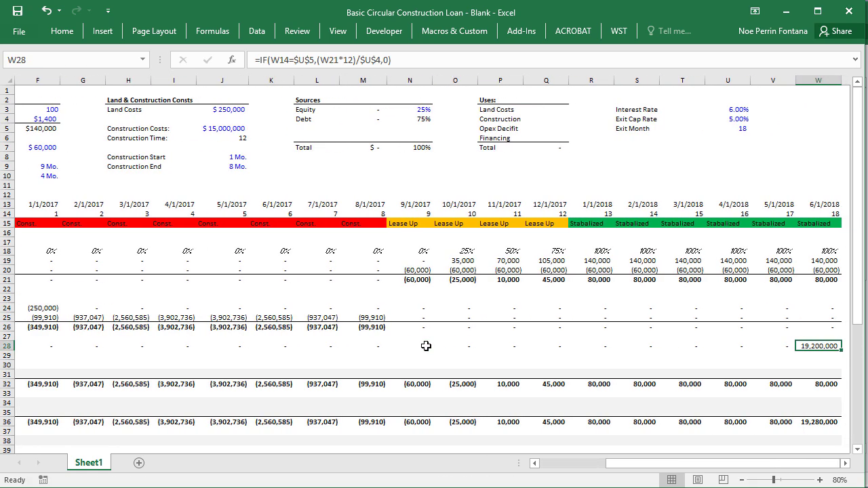
key(Left)
key(Left)
key(Left)
key(Left)
key(Left)
key(Left)
key(Left)
key(Left)
key(Left)
key(Left)
key(Left)
key(Left)
key(Left)
key(Left)
key(Left)
key(Left)
key(Left)
key(Left)
key(Left)
key(Left)
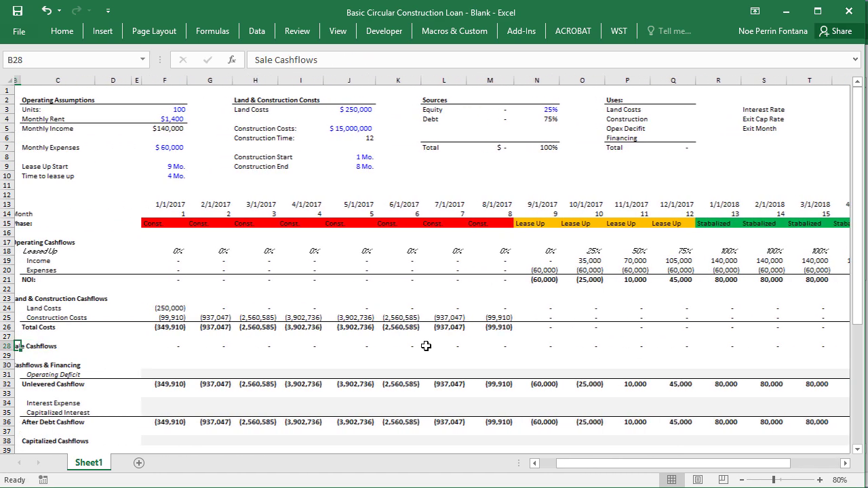
- Review the empty financing rows and the draws and debt balance schedules against the completed operating and construction cashflows
scroll(429, 311, down, 11)
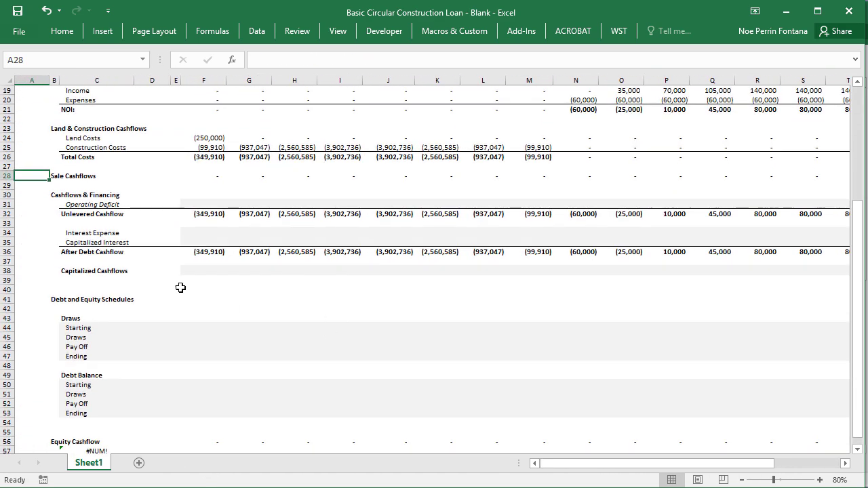
scroll(341, 325, up, 4)
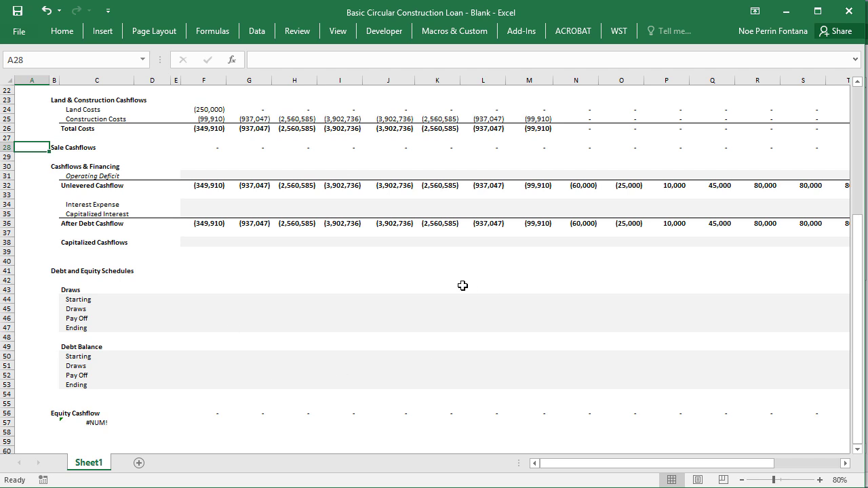
scroll(454, 289, up, 7)
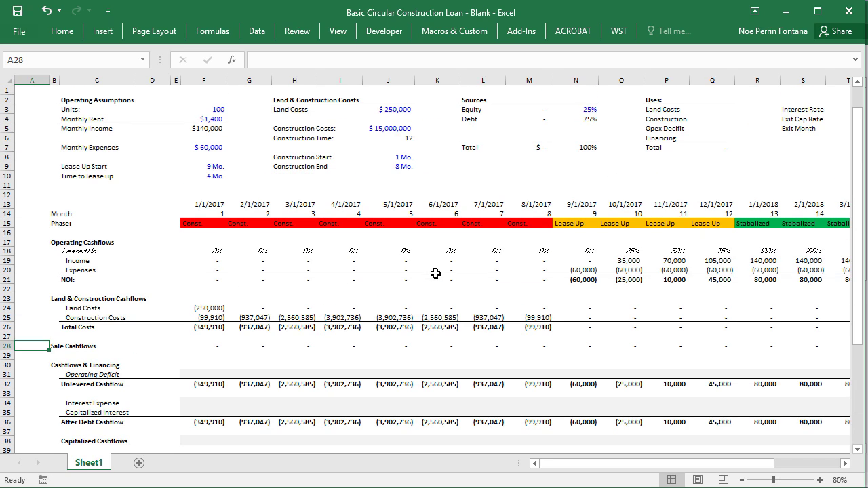
drag(5, 241, 20, 331)
scroll(196, 291, down, 5)
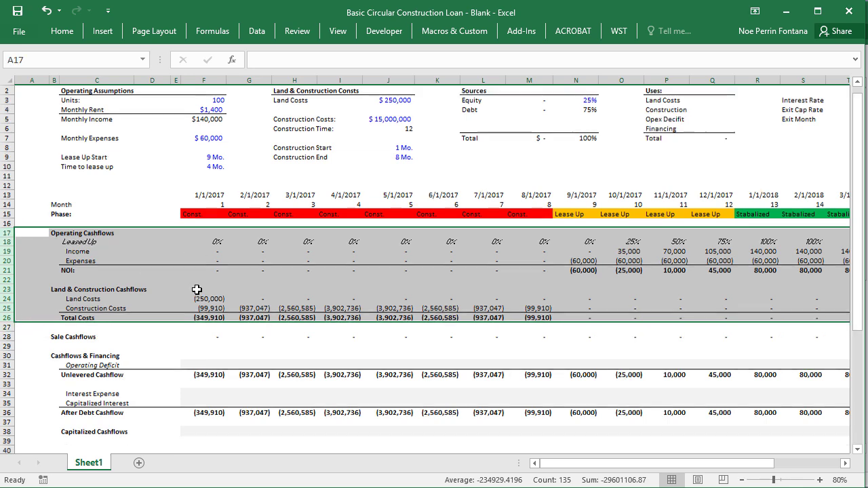
scroll(335, 283, down, 1)
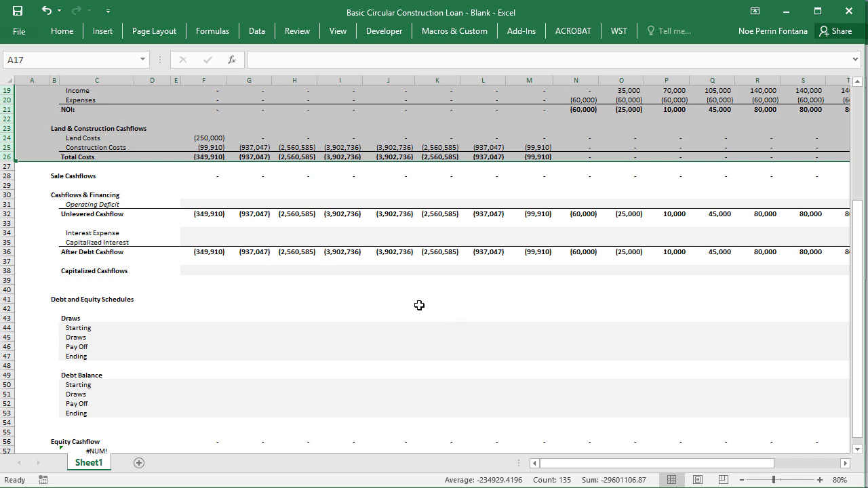
click(192, 337)
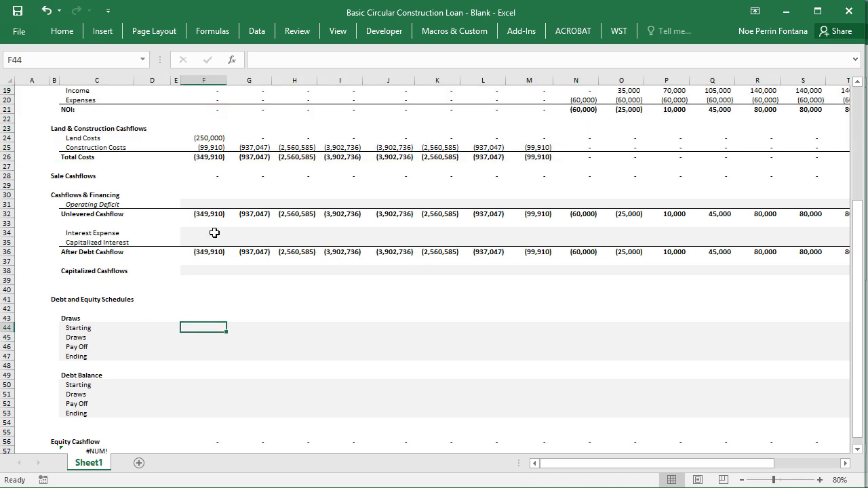
click(201, 204)
scroll(227, 348, up, 6)
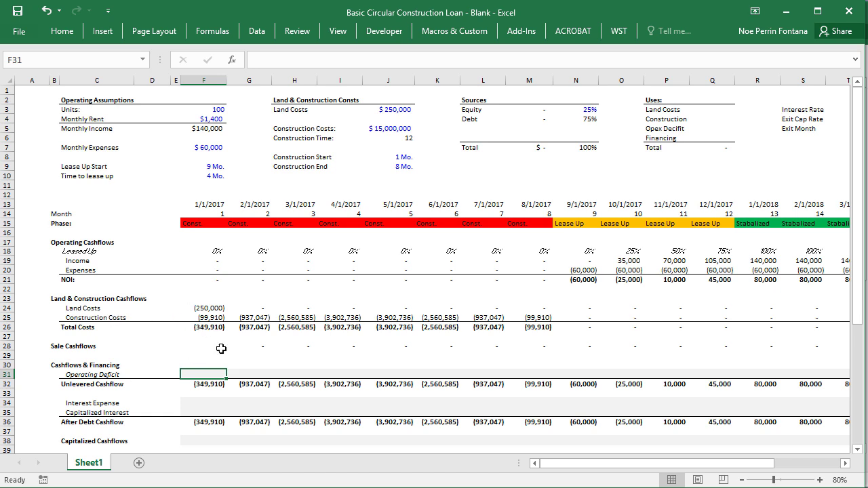
- Fill the Land Costs use in Q3 with a SUM of the monthly Land Costs row
click(727, 117)
click(726, 109)
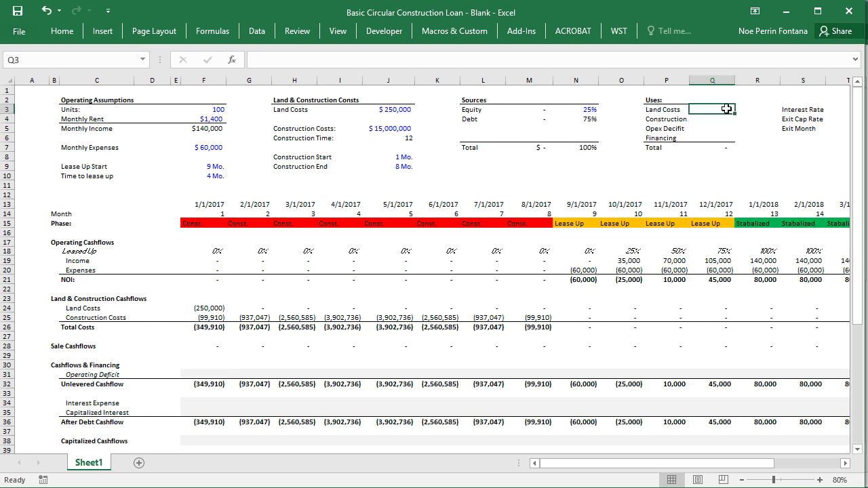
text(=SU)
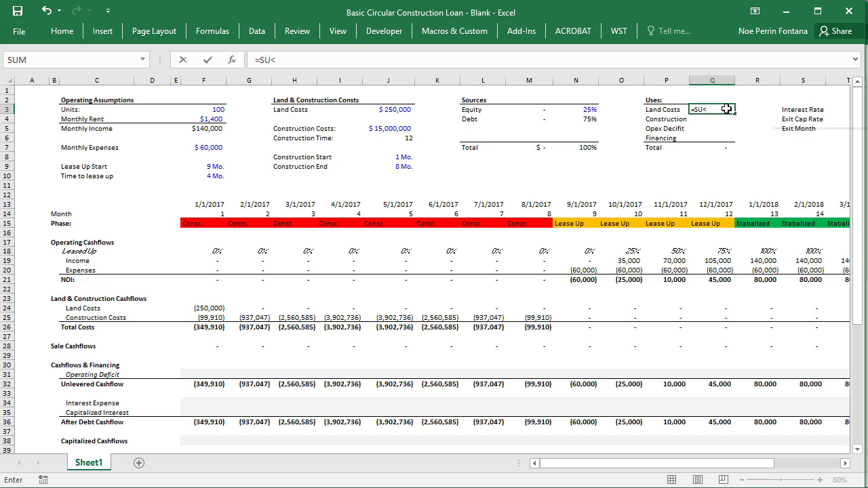
text(M()
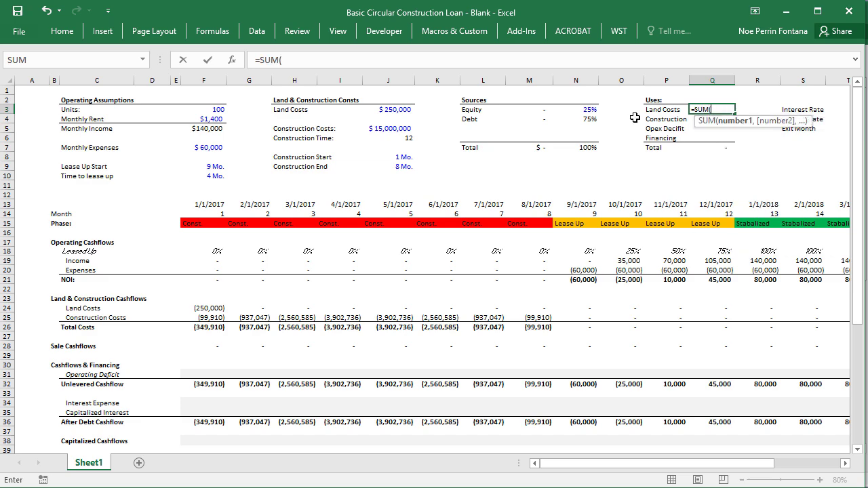
drag(191, 307, 844, 315)
key(Return)
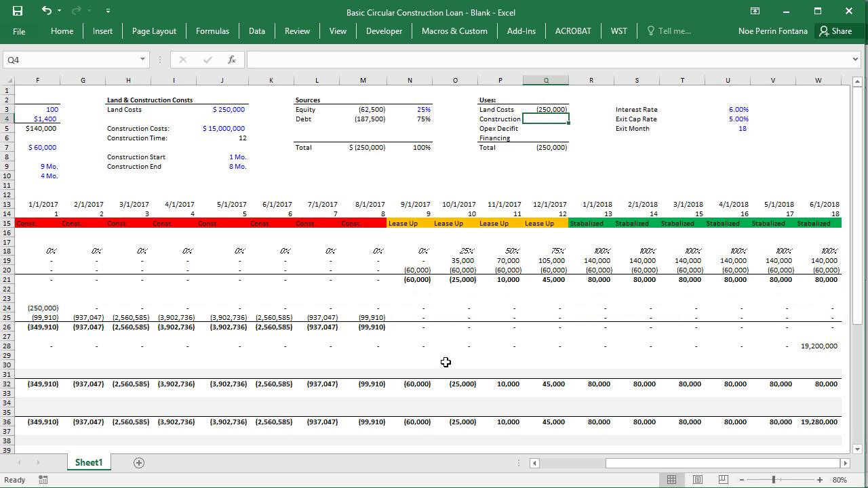
- Fill the Construction use in Q4 with the SUM of the monthly construction costs in F25:W25
text(=SUM()
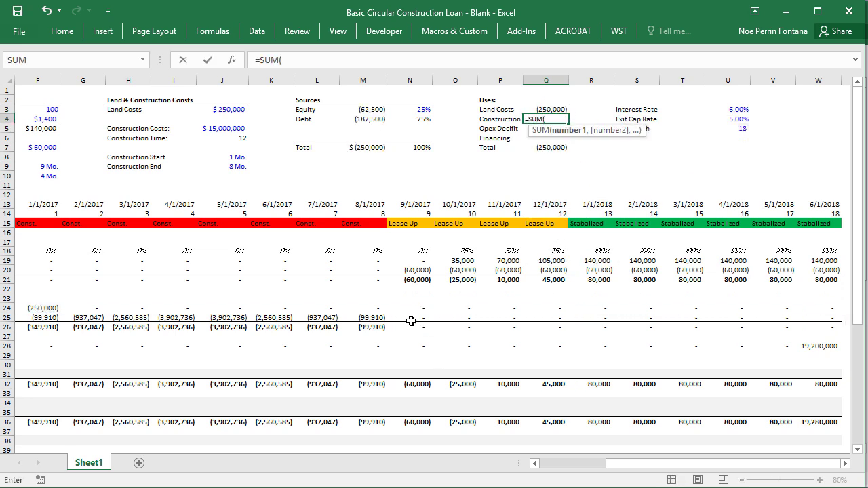
scroll(412, 324, down, 5)
scroll(372, 291, up, 5)
scroll(174, 298, left, 5)
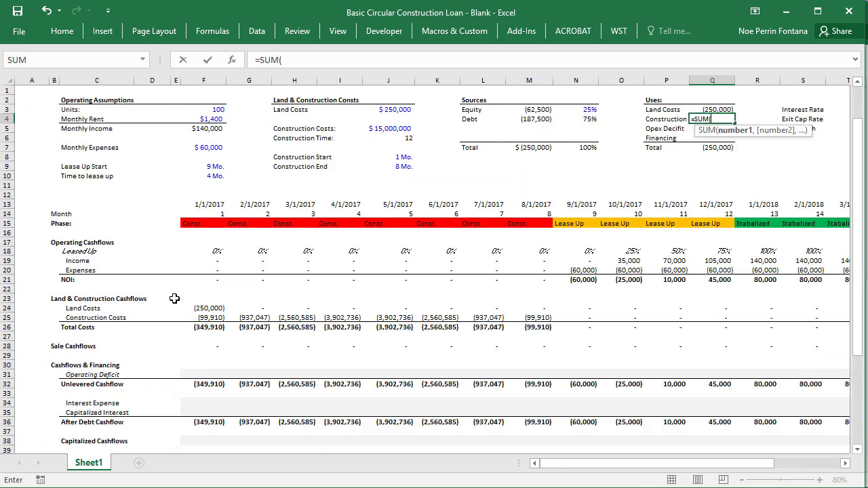
click(211, 318)
key(ctrl+shift+Right)
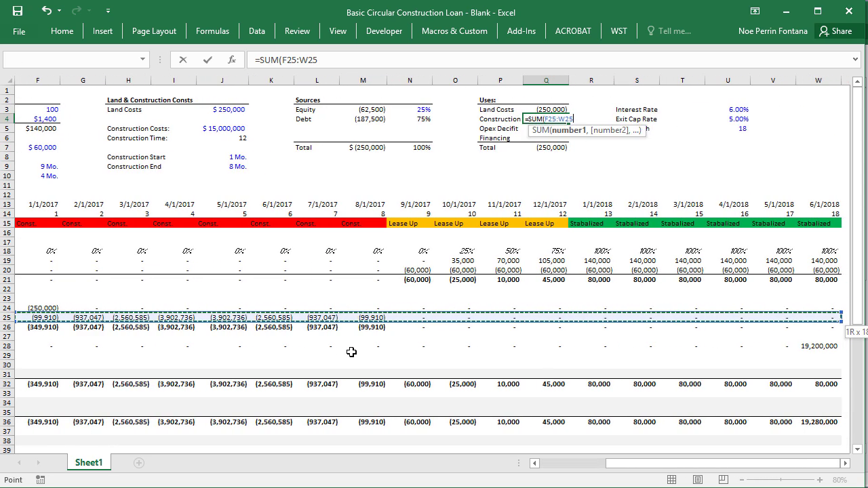
key(Return)
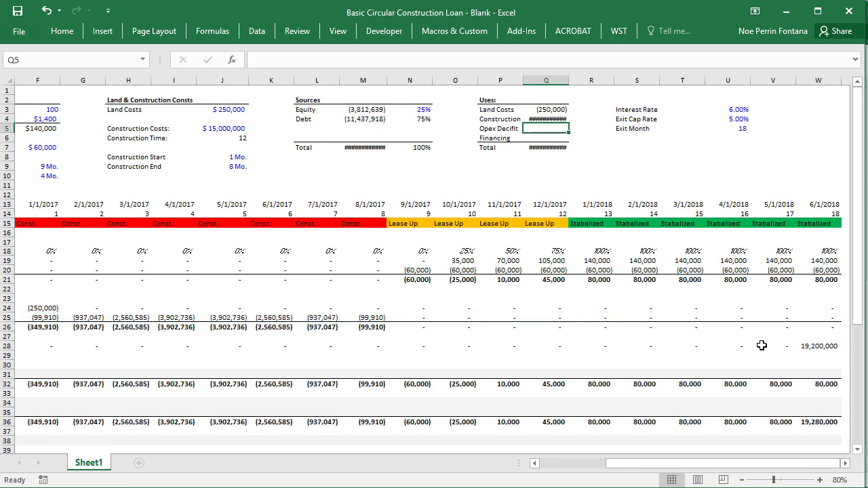
- Zoom the sheet to 100% and autofit column M so the Sources total fits
click(819, 480)
click(819, 480)
scroll(660, 248, up, 1)
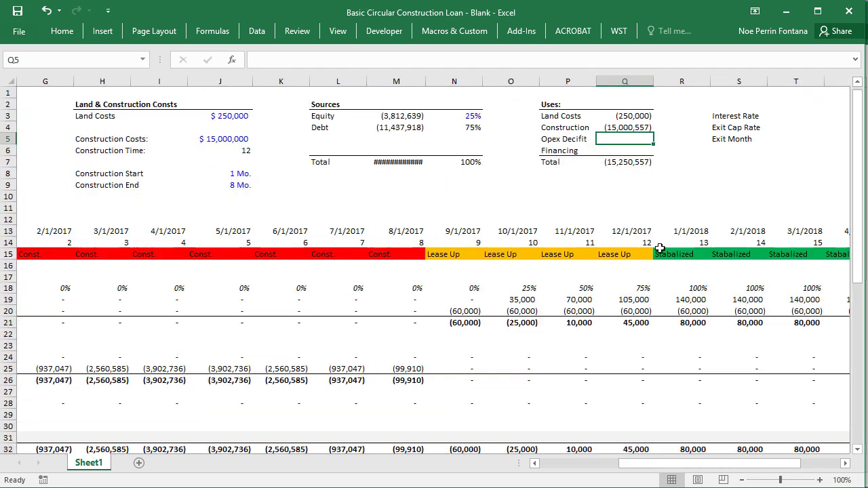
click(397, 165)
double_click(427, 80)
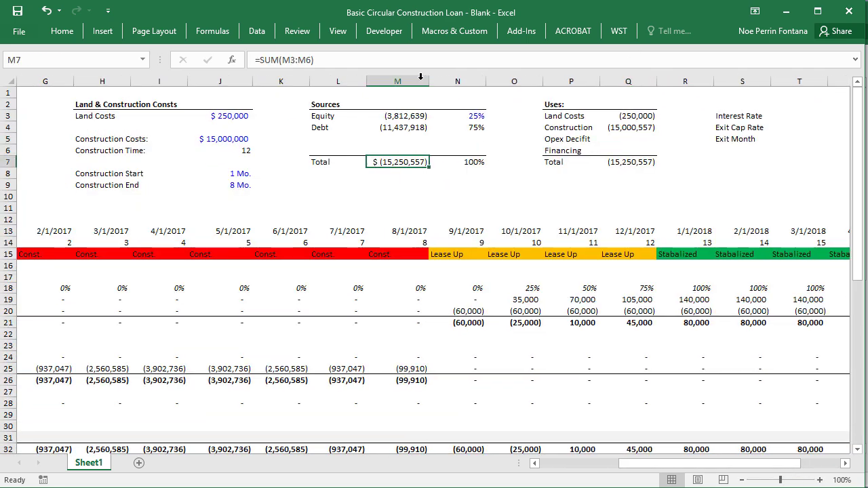
click(663, 164)
- Starting from the Opex Deficit use, go through the cashflow rows and inspect the first month's Unlevered Cashflow formula
click(625, 137)
scroll(686, 308, down, 2)
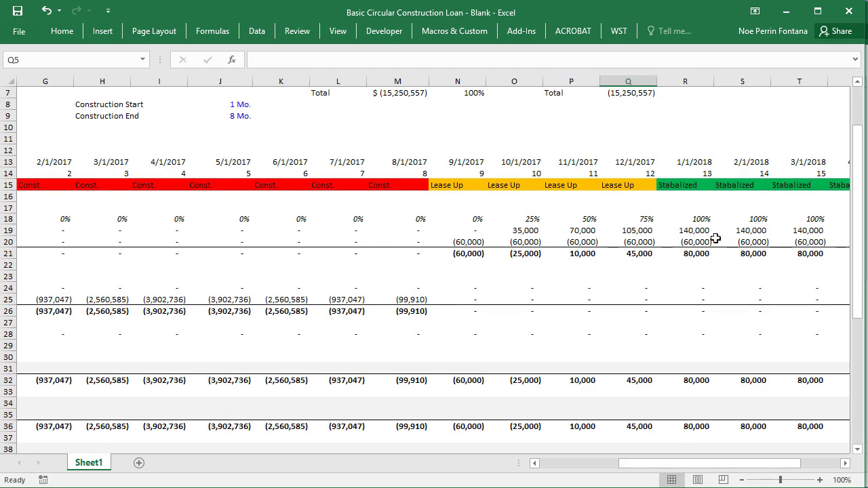
scroll(711, 398, up, 2)
click(589, 136)
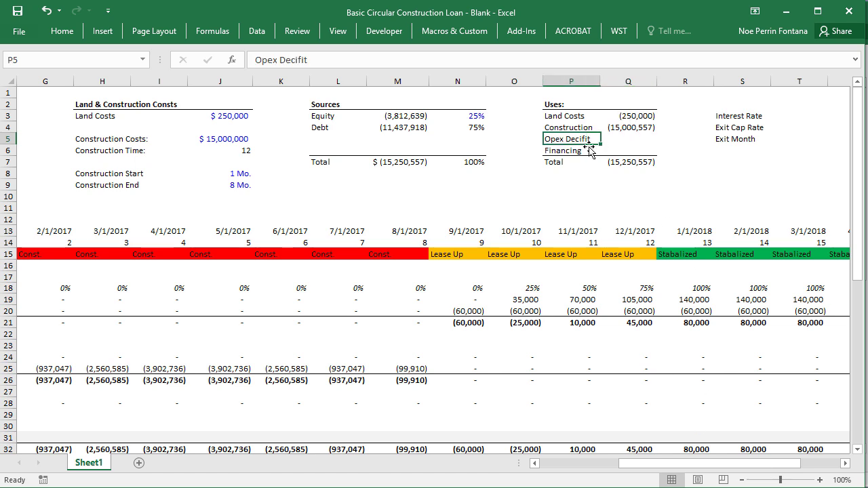
click(300, 312)
drag(631, 463, 539, 462)
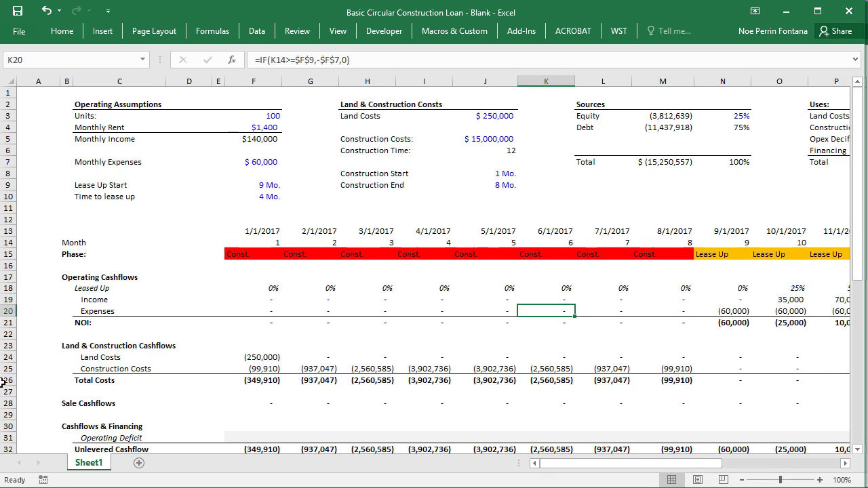
click(91, 288)
key(Up)
key(Down)
key(Down)
key(Down)
key(Down)
key(Down)
key(Down)
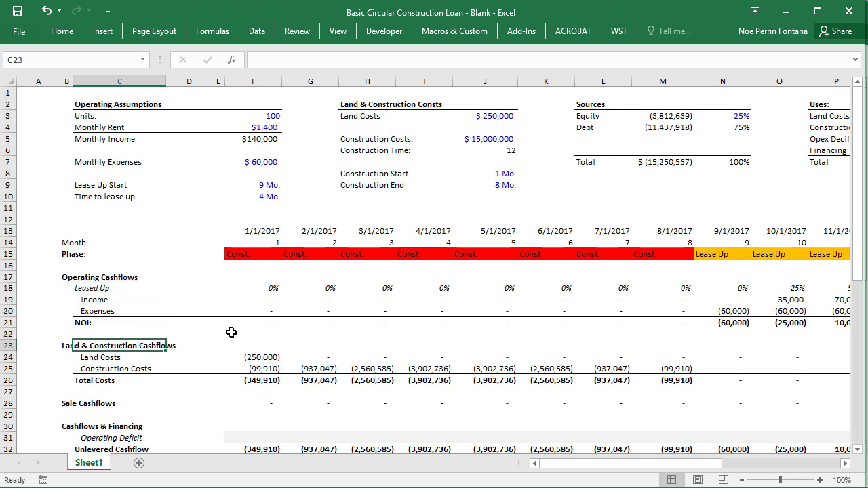
key(Down)
key(Down)
key(Down)
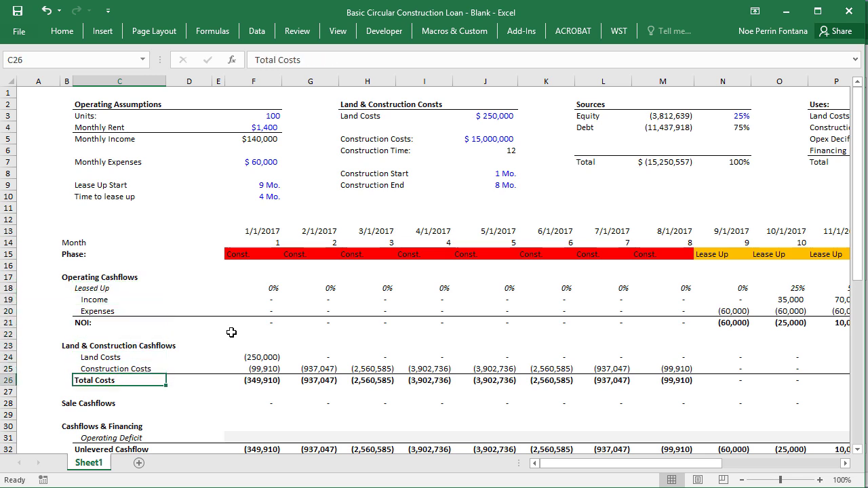
key(Down)
key(Down)
key(Down)
key(Down)
key(Down)
key(Down)
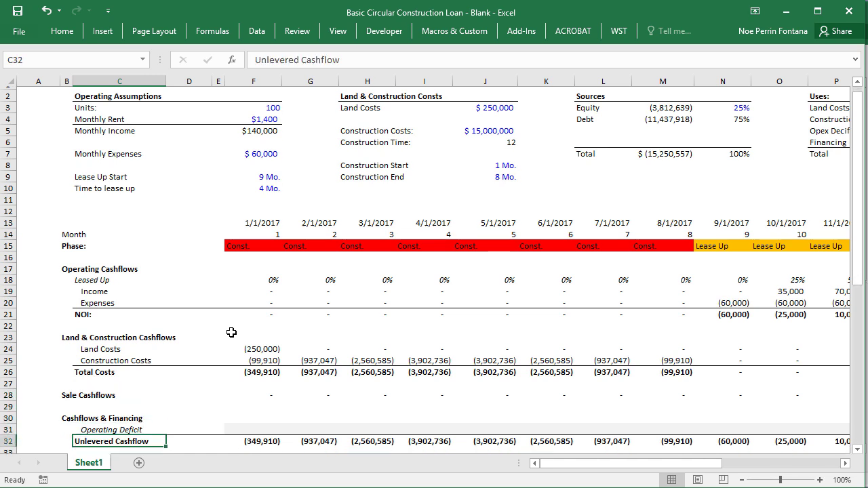
key(Right)
key(Right)
key(Right)
key(F2)
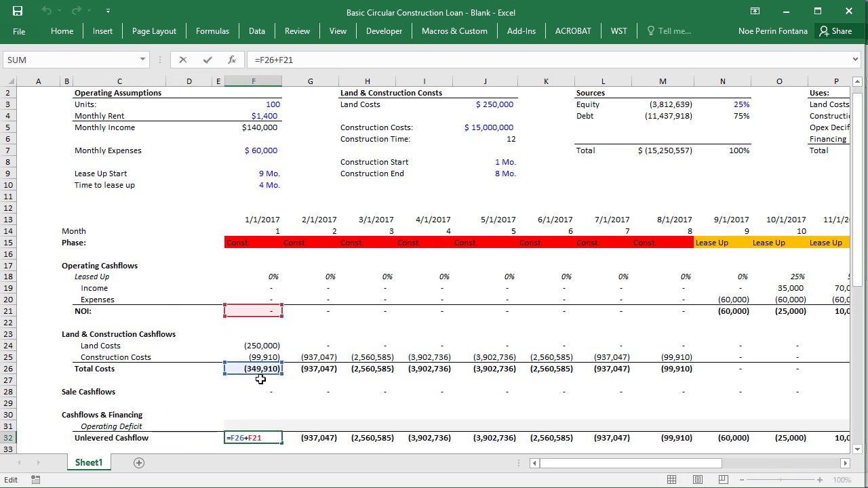
- Examine the empty Operating Deficit row and the income, expenses and NOI of the lease-up months
click(112, 426)
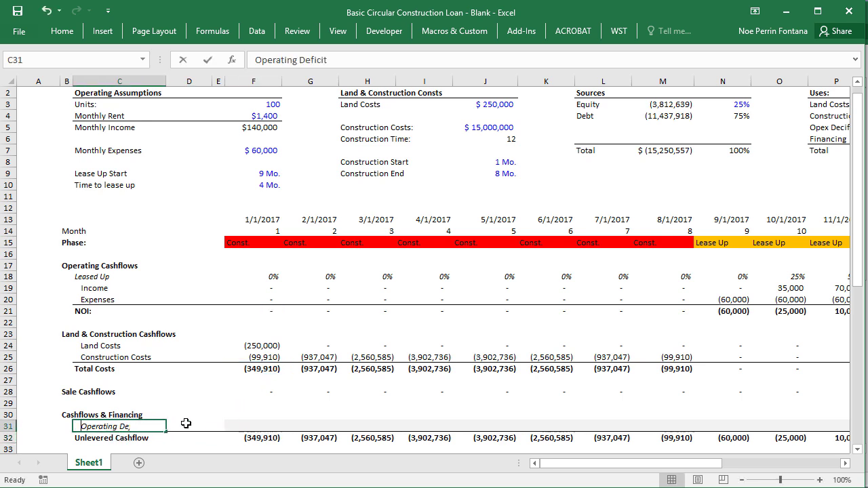
click(258, 427)
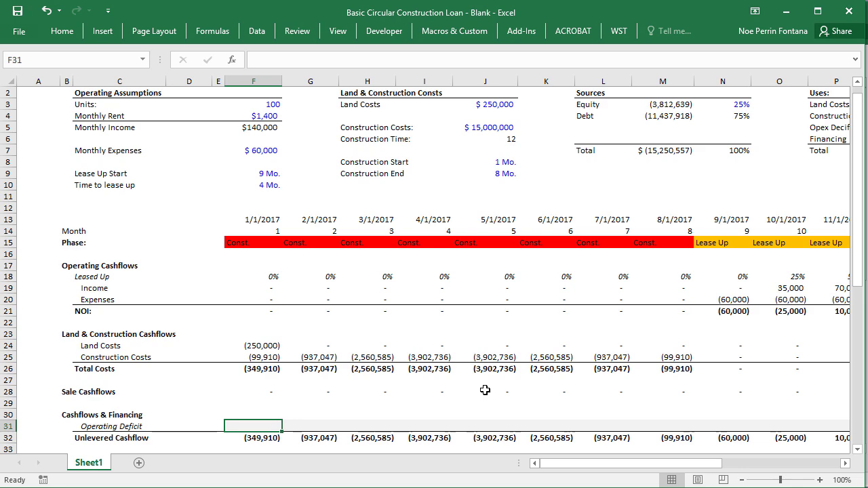
drag(590, 472, 697, 484)
drag(342, 219, 607, 395)
click(490, 300)
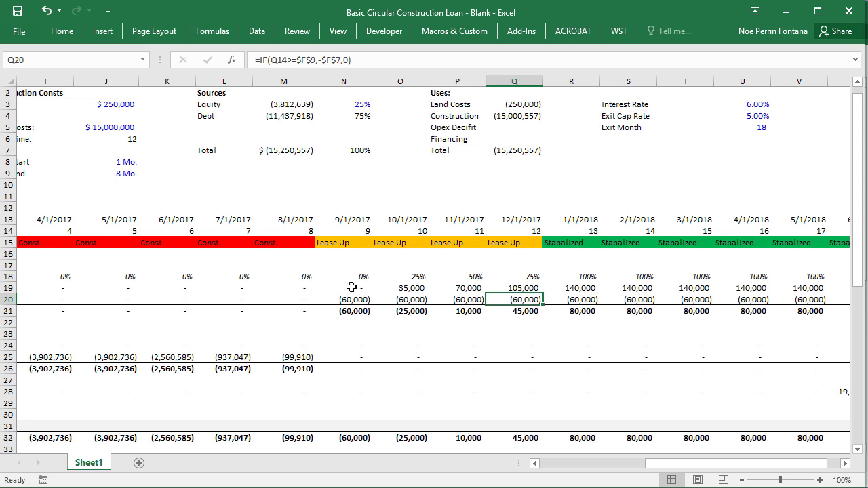
drag(351, 287, 500, 296)
drag(354, 311, 401, 311)
scroll(386, 319, down, 3)
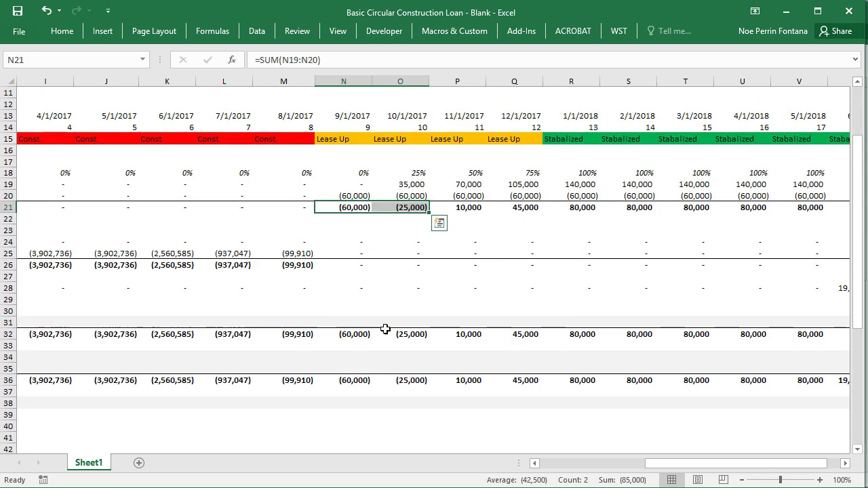
- Enter =MIN(0,F21) as the Operating Deficit of the first month in F31
scroll(389, 330, left, 8)
click(239, 322)
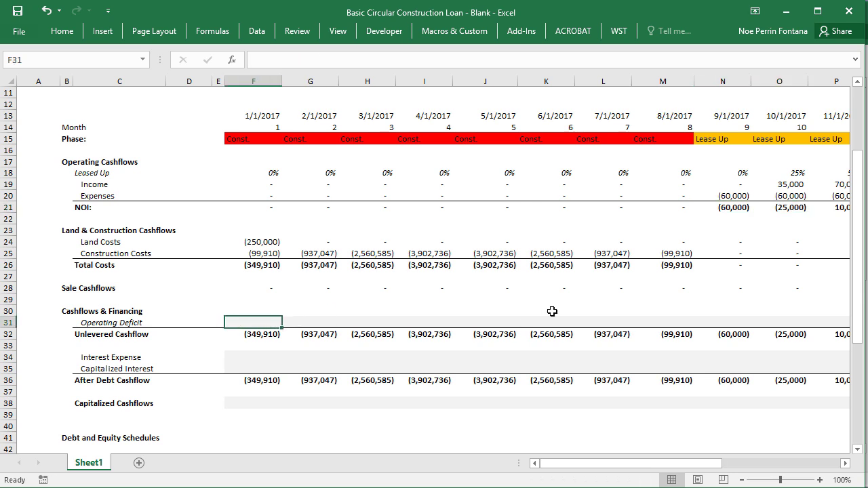
text(=)
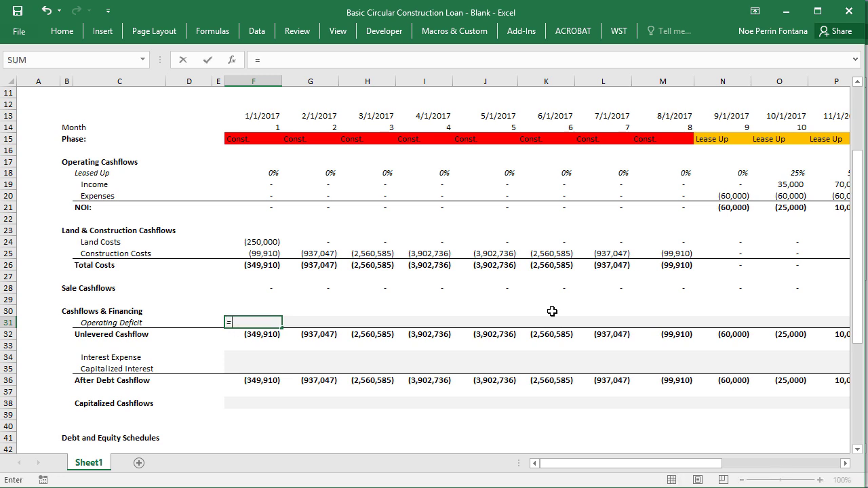
text(MIN)
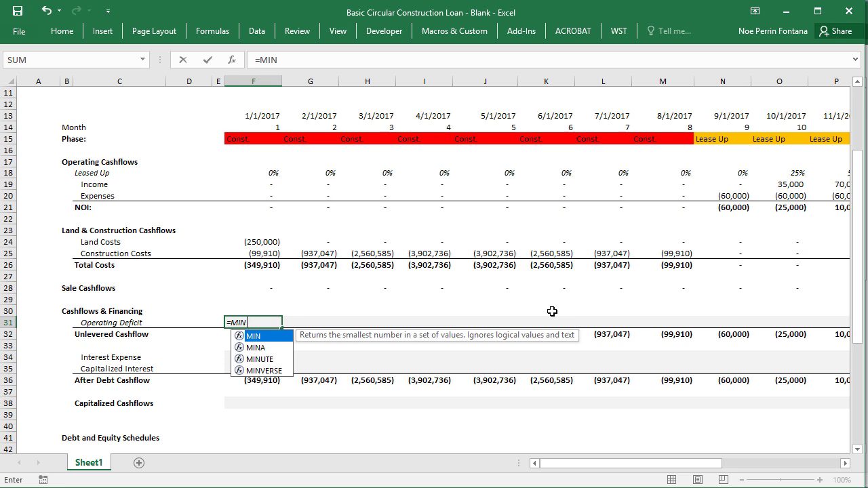
key(Escape)
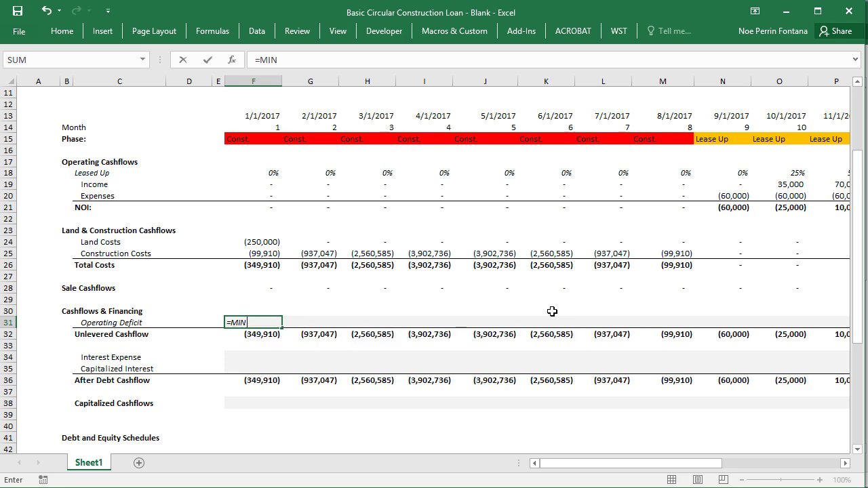
text((0,)
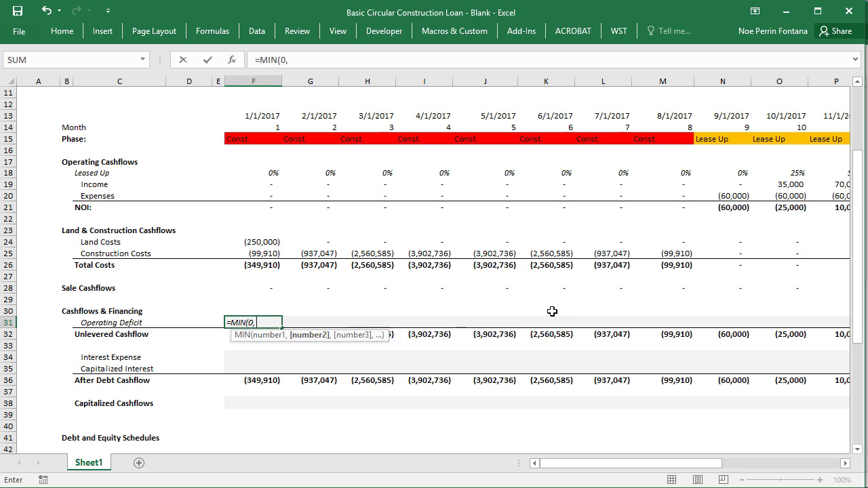
key(Up)
key(Up)
key(Up)
key(Up)
key(Up)
key(Up)
key(Up)
key(Up)
key(Up)
key(Up)
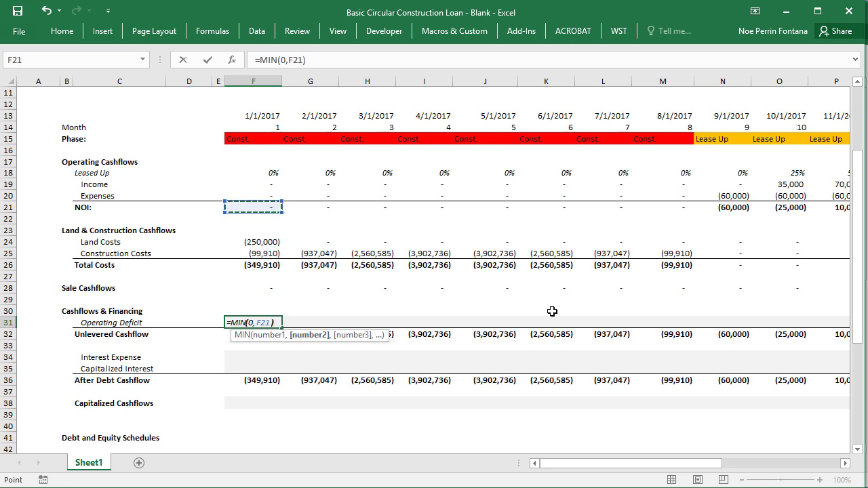
key(Return)
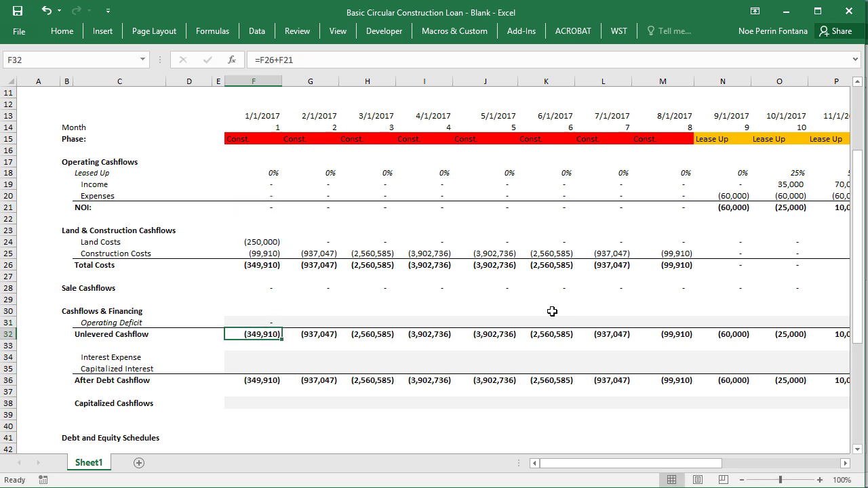
- Fill the Operating Deficit formula across all months from F31 through W31
key(Up)
key(Down)
key(ctrl+Right)
key(Up)
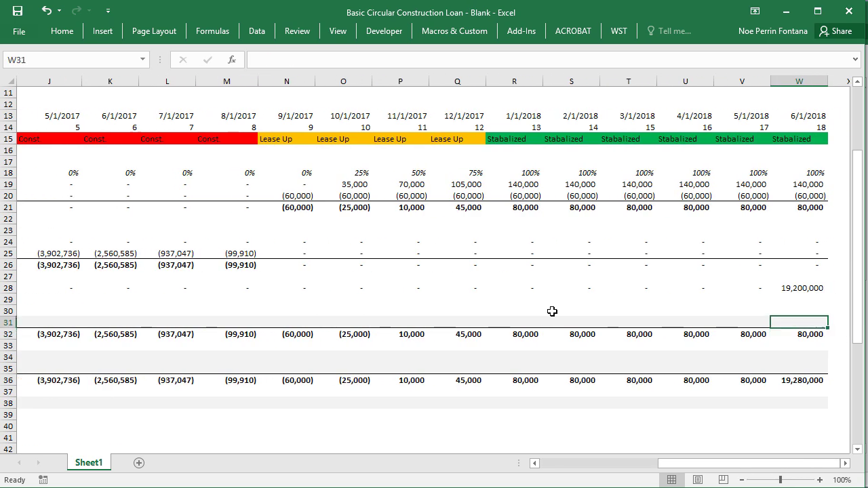
key(ctrl+shift+Left)
key(ctrl+r)
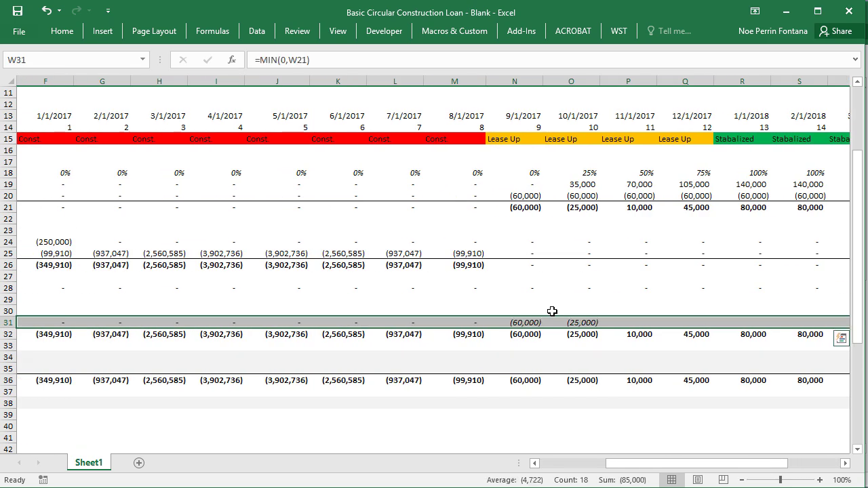
- Check the copied Operating Deficit formulas in the stabilized and lease-up months of row 31
key(Left)
key(Left)
key(Left)
key(Left)
key(Left)
key(Left)
key(Left)
key(Left)
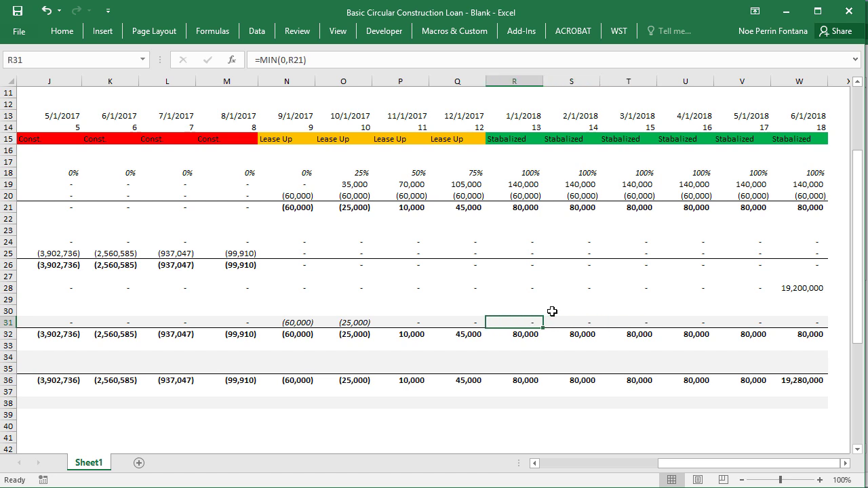
key(Left)
key(F2)
key(Escape)
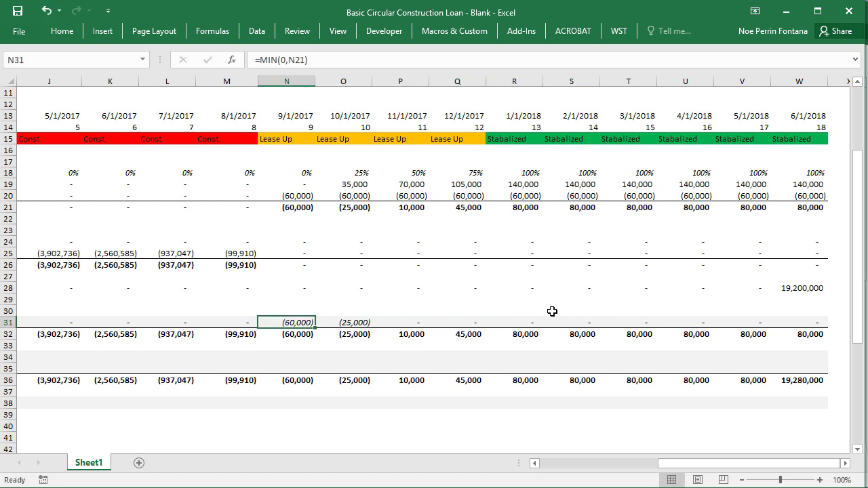
key(Right)
key(F2)
key(Escape)
key(Left)
key(F2)
key(Escape)
key(Right)
key(F2)
key(Escape)
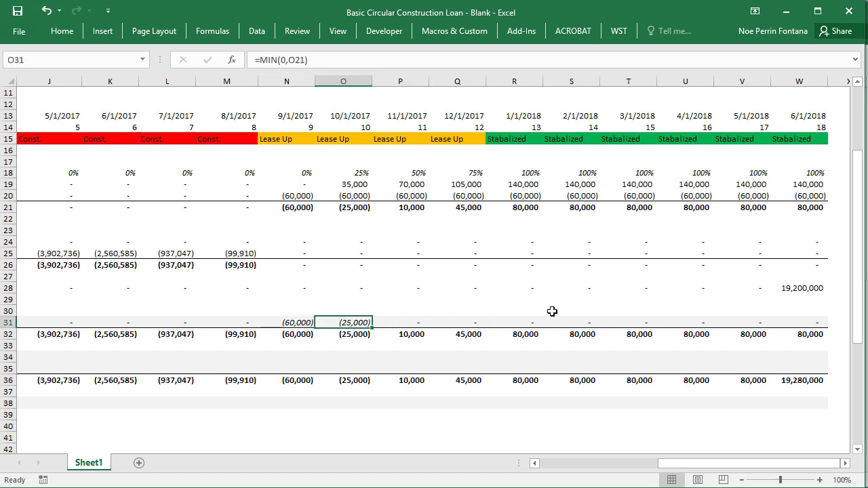
- Go back through the Operating Deficit row to the first month and compare it with the Unlevered Cashflow formula
key(Left)
key(Left)
key(Left)
key(Left)
key(Left)
key(Left)
key(Left)
key(Left)
key(Left)
key(Left)
key(Left)
key(Left)
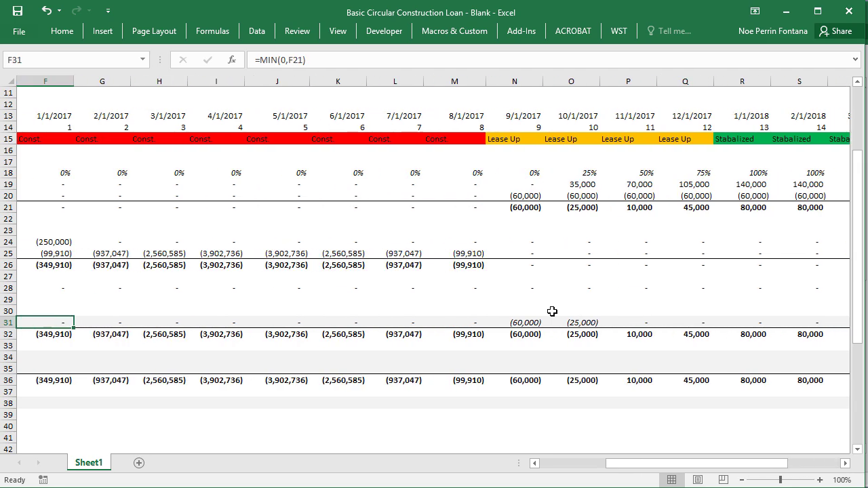
key(Right)
key(Right)
key(Right)
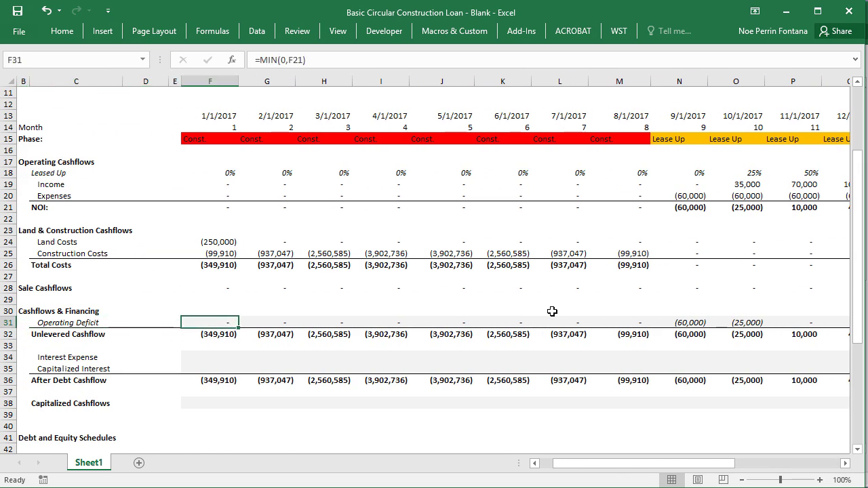
key(Down)
key(Up)
key(Down)
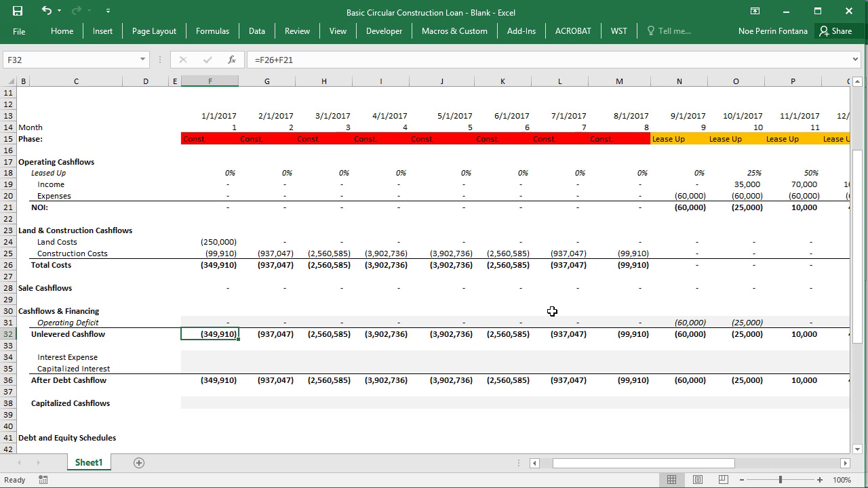
key(Up)
key(ctrl+shift+Right)
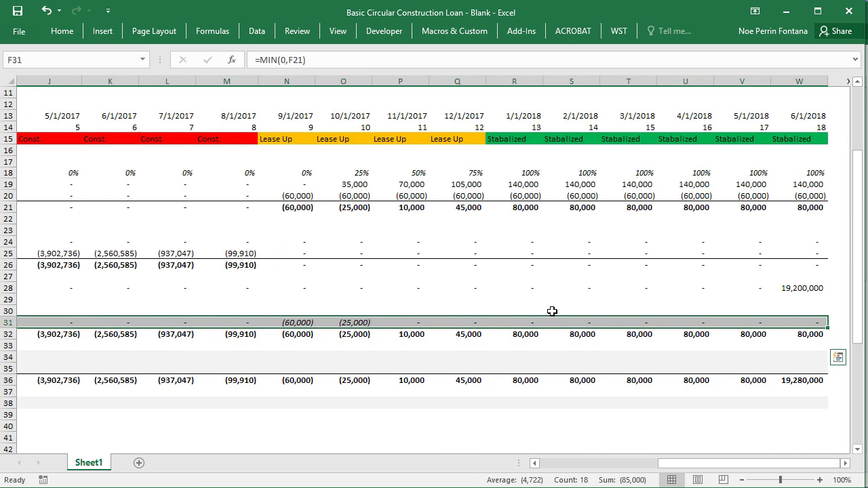
key(ctrl+q)
key(ctrl+shift+Left)
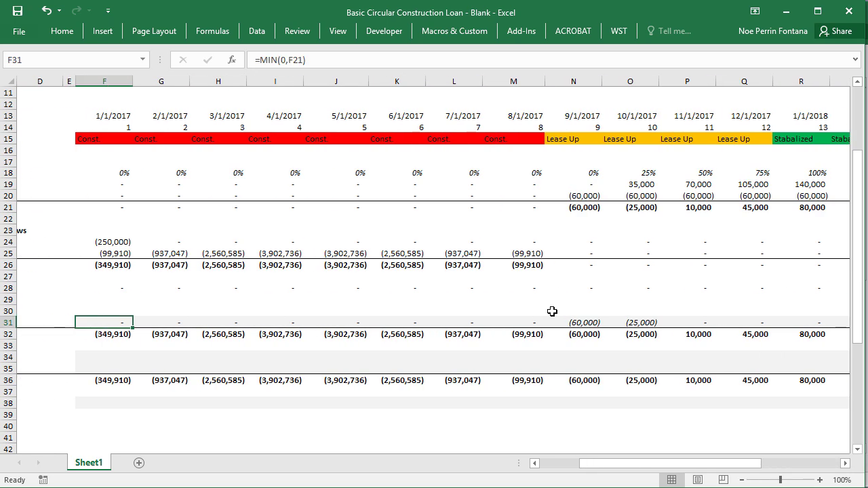
key(Right)
key(Left)
key(Up)
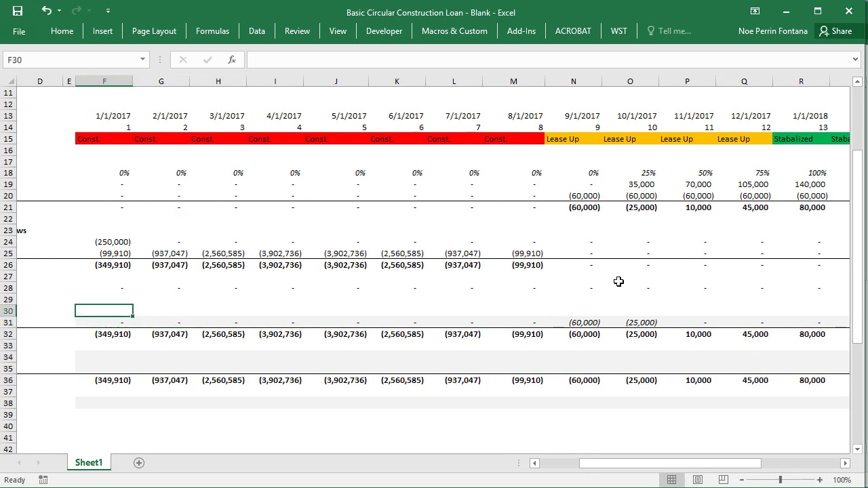
- Negate the Land Costs and Construction uses, making them =-SUM(F24:W24) in Q3 and =-SUM(F25:W25) in Q4
scroll(618, 282, up, 4)
click(758, 138)
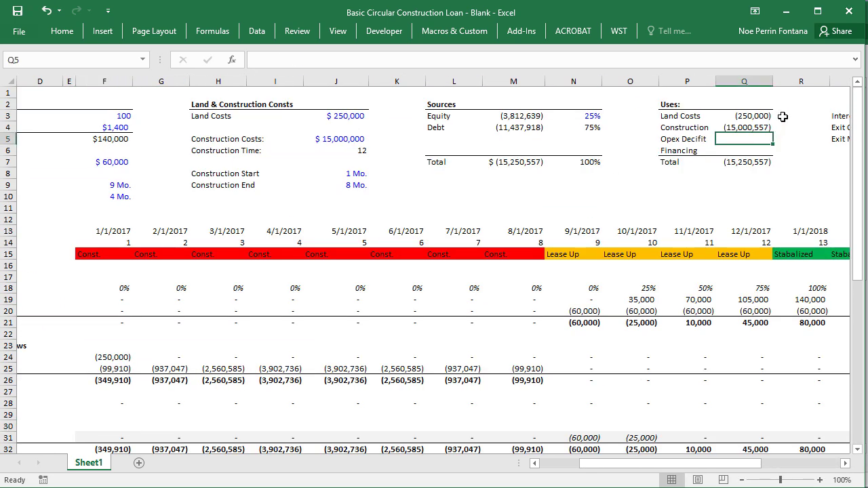
click(739, 118)
click(258, 60)
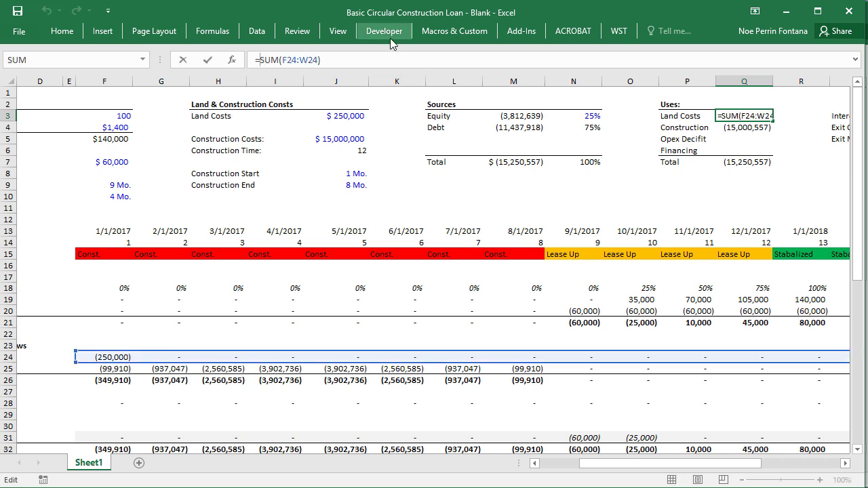
text(-)
key(Return)
click(259, 59)
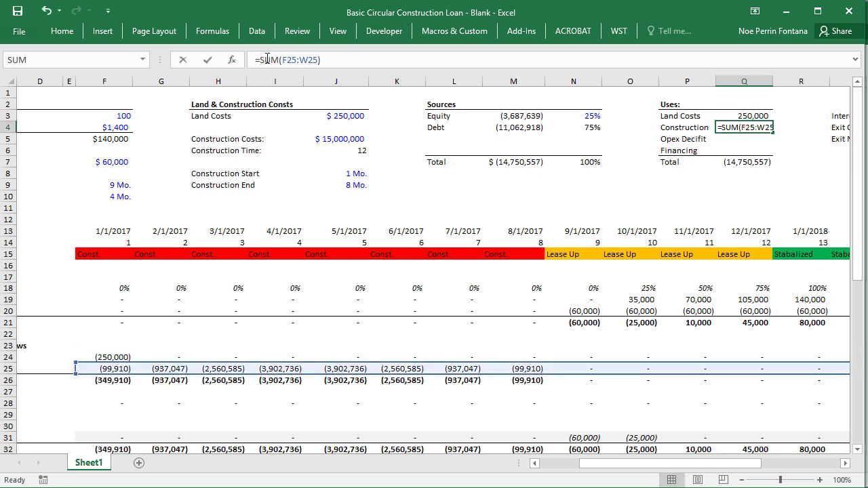
text(-)
key(Return)
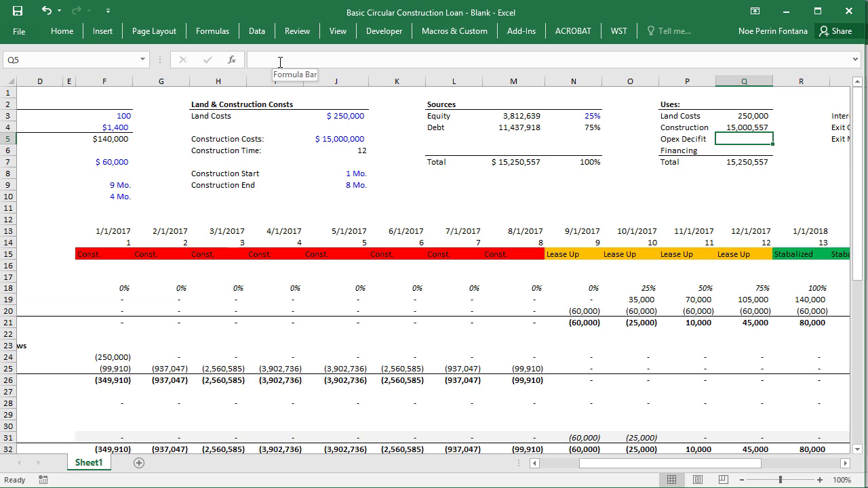
- Fill the Opex Deficit use in Q5 with =-SUM(F31:W31), the negated total of the Operating Deficit row
text(=-)
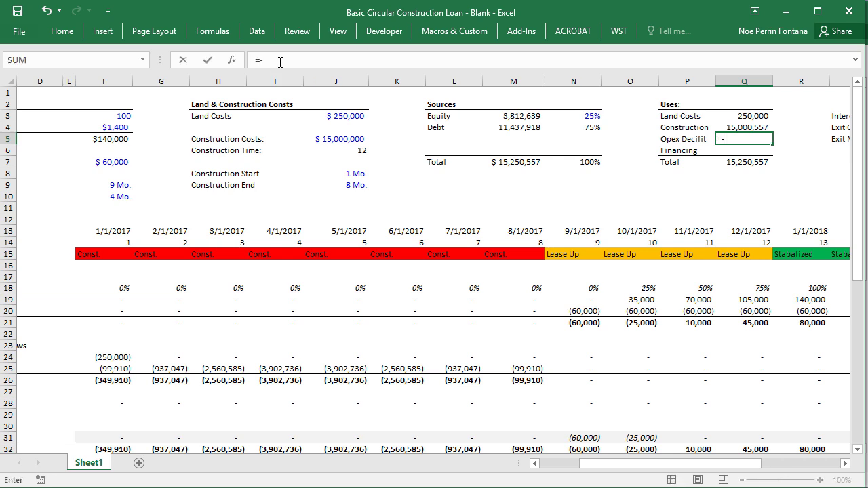
text(SUM()
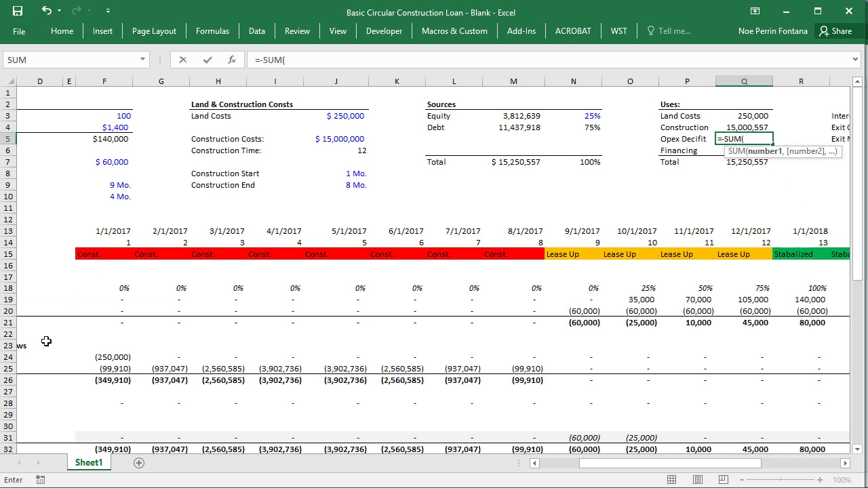
scroll(111, 370, down, 4)
scroll(105, 366, up, 1)
scroll(105, 366, left, 3)
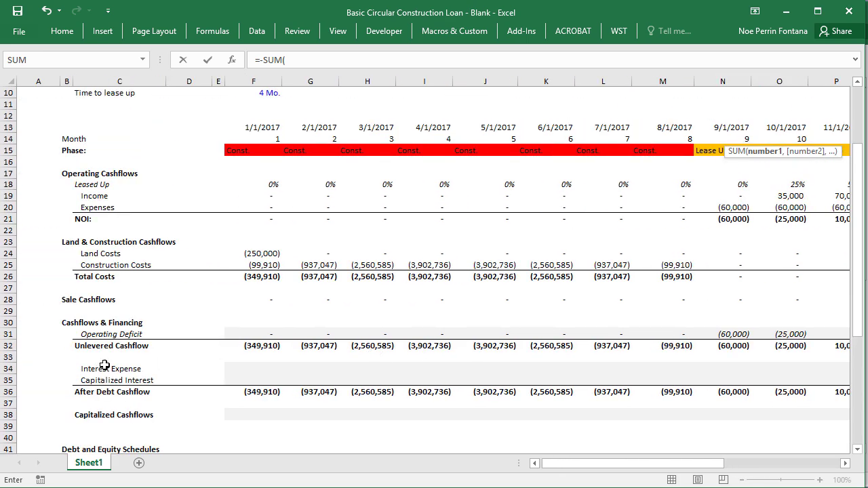
click(261, 333)
key(ctrl+shift+Right)
key(Return)
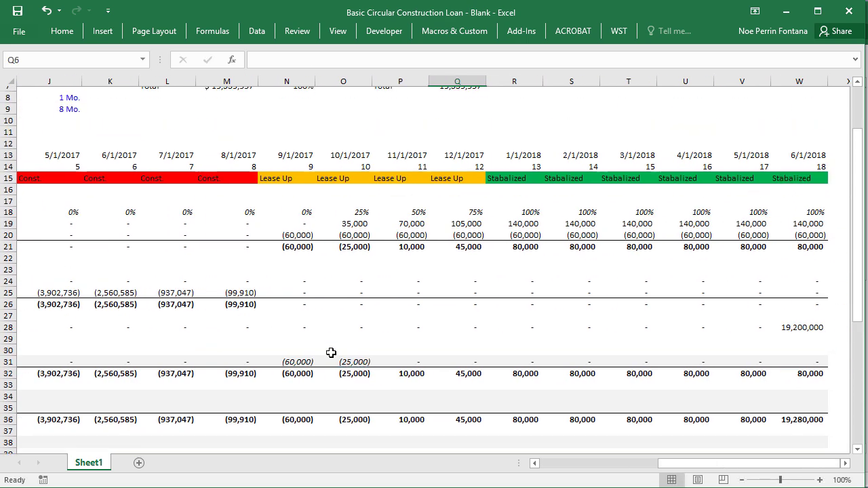
scroll(331, 352, up, 2)
click(455, 138)
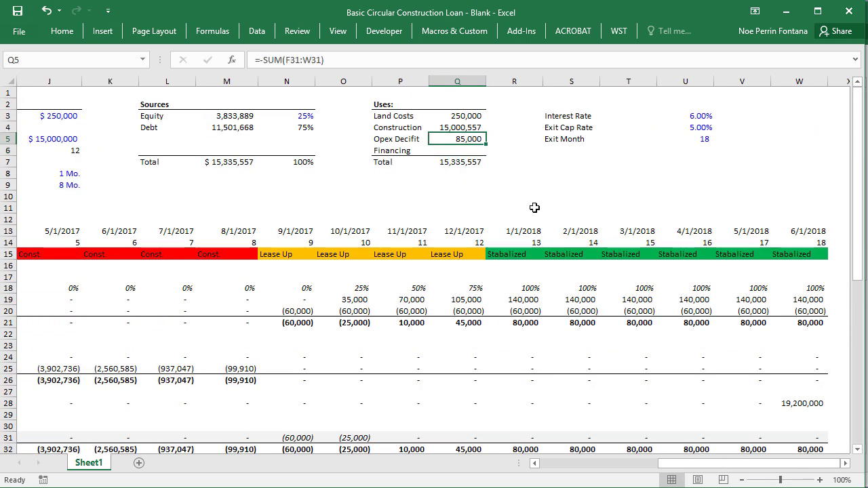
click(432, 218)
scroll(379, 205, left, 3)
click(338, 31)
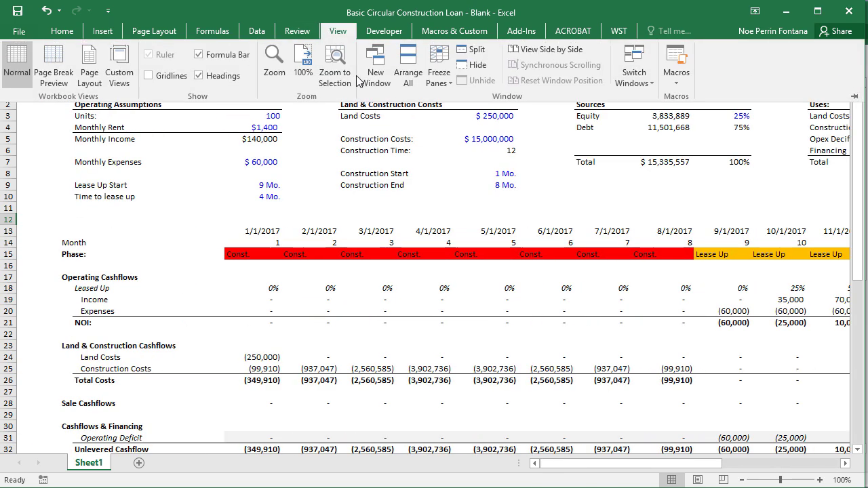
click(435, 58)
click(228, 150)
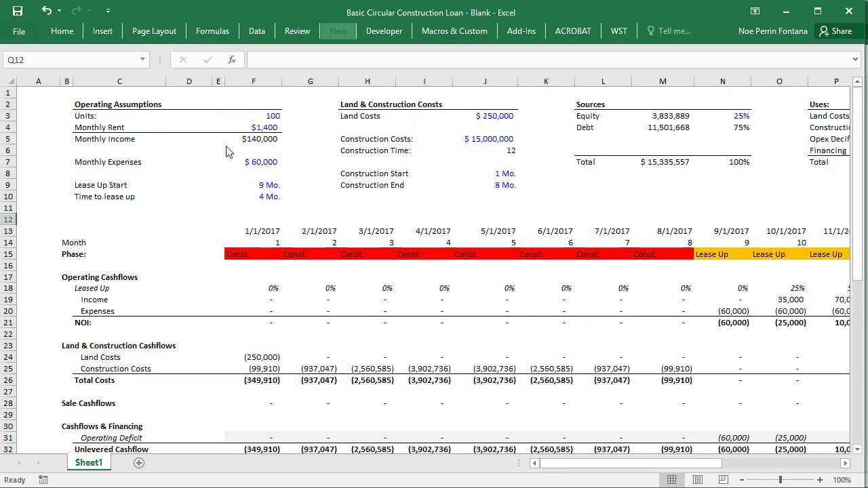
- Freeze panes at column D so that columns A through C with the row labels stay fixed
click(189, 81)
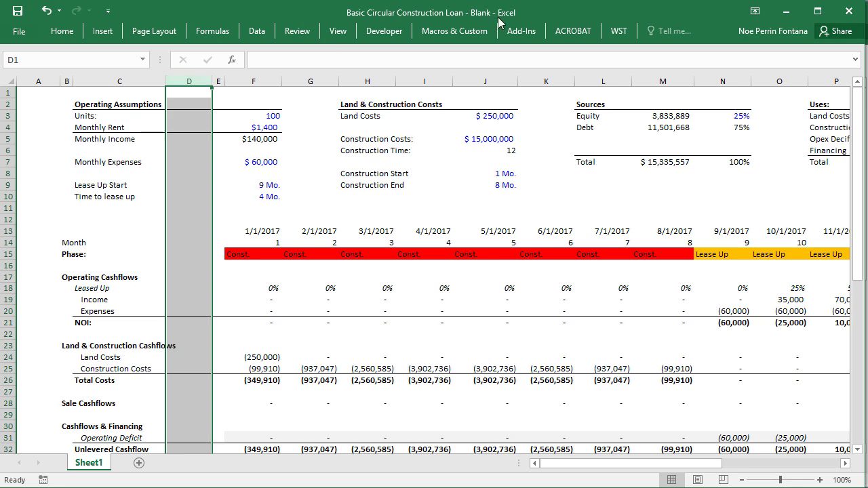
click(338, 30)
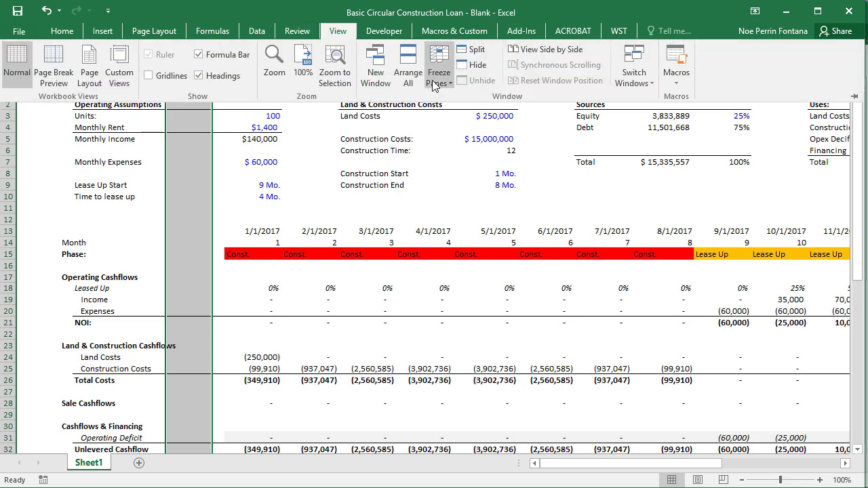
click(435, 82)
click(451, 112)
- Check the frozen label columns against the later months and the debt schedules further down the sheet
scroll(332, 271, down, 6)
click(343, 334)
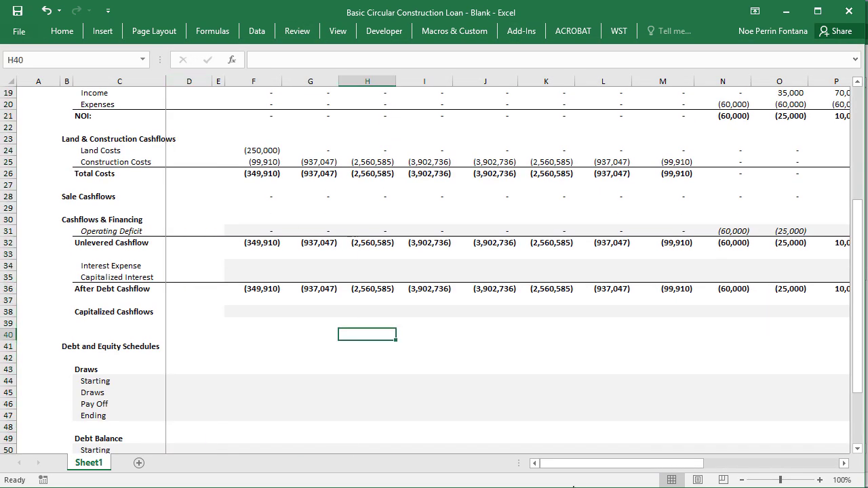
drag(579, 463, 656, 463)
drag(102, 184, 104, 339)
click(432, 300)
scroll(380, 352, up, 6)
scroll(298, 316, down, 4)
click(301, 322)
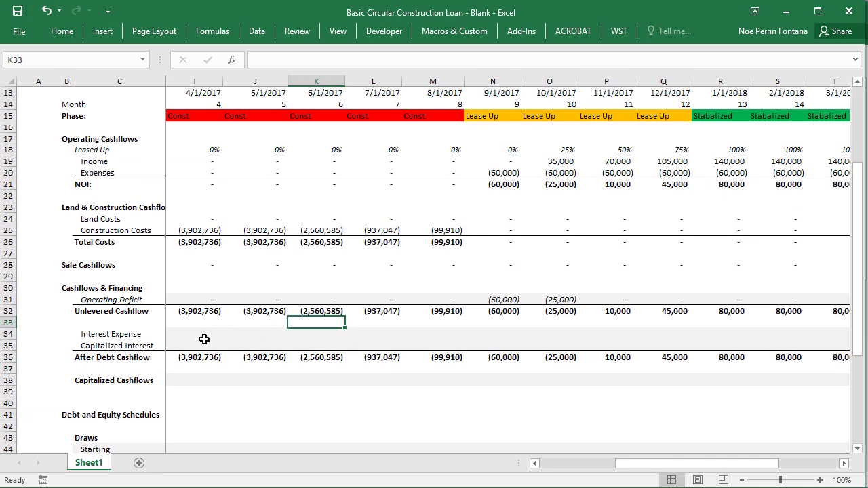
- Go to the Interest Expense row and examine its label and empty monthly cells
click(204, 339)
key(Left)
key(Left)
key(Left)
key(Left)
key(Left)
key(Left)
key(Left)
key(Left)
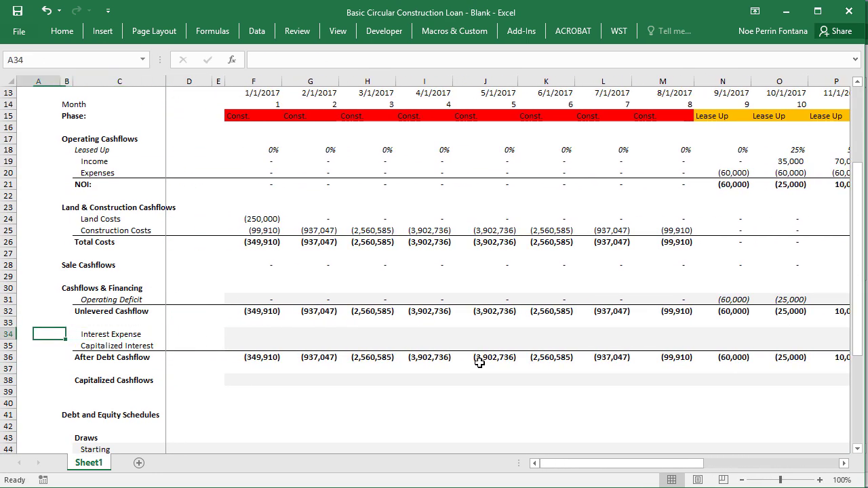
key(Right)
key(Right)
key(Right)
key(Right)
click(102, 335)
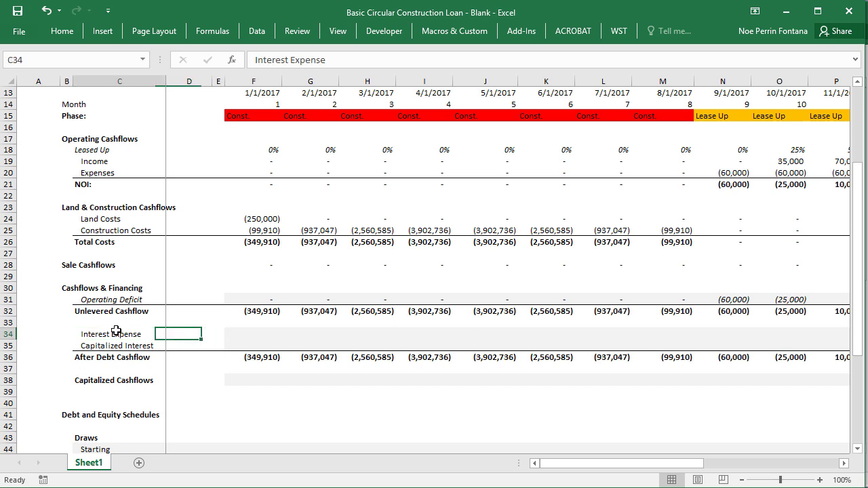
- Examine the empty monthly cells of the Interest Expense and Capitalized Interest rows and the Draws schedule
key(ctrl+shift+Right)
click(256, 346)
key(ctrl+shift+Right)
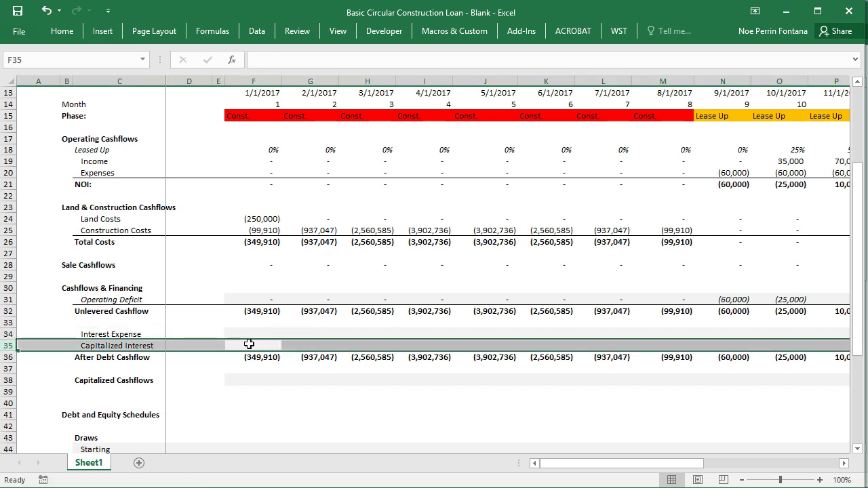
scroll(273, 378, down, 2)
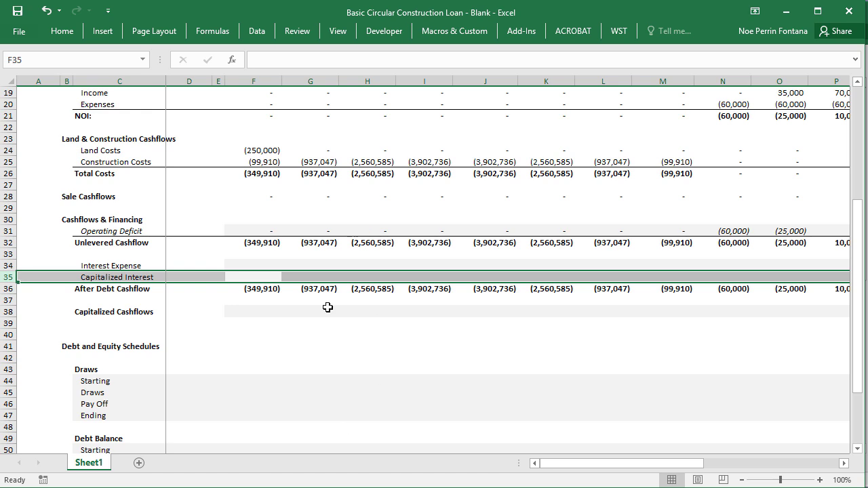
click(238, 389)
key(ctrl+shift+Right)
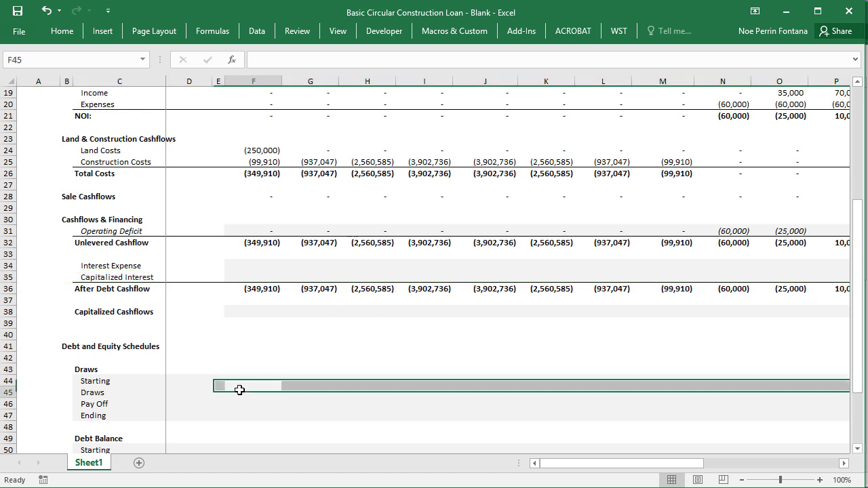
click(238, 389)
- Change the Draws schedule heading in C43 to Equity Draws
click(88, 366)
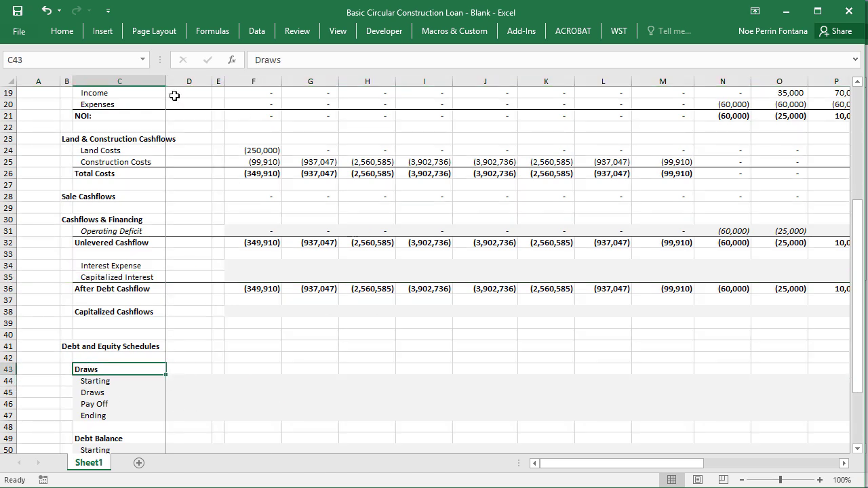
click(262, 57)
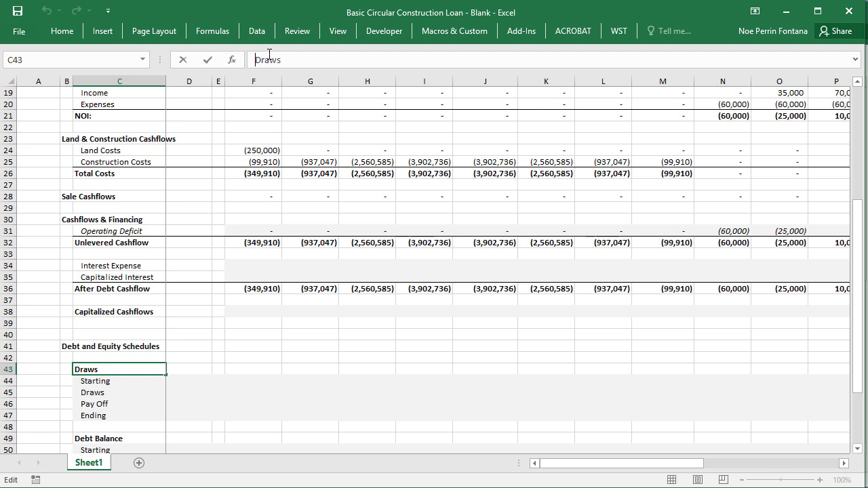
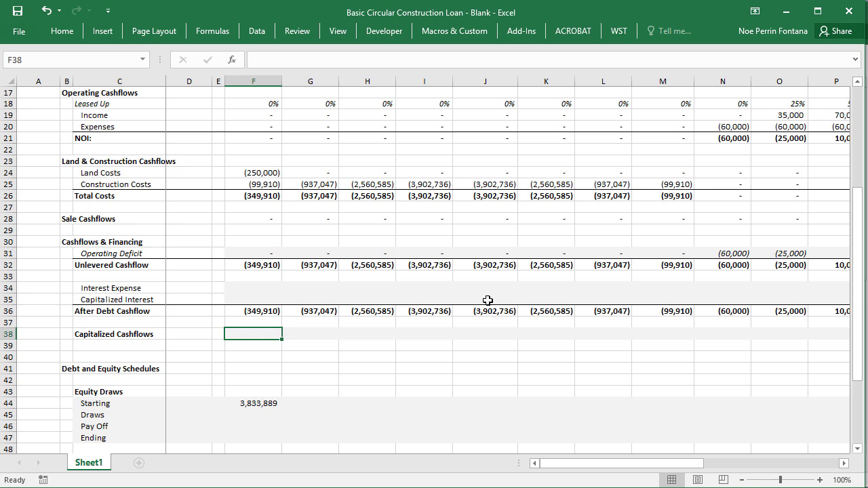
- Enter =-MIN(F36,0) in F38 as the first month's Capitalized Cashflows formula, based on After Debt Cashflow
text(=)
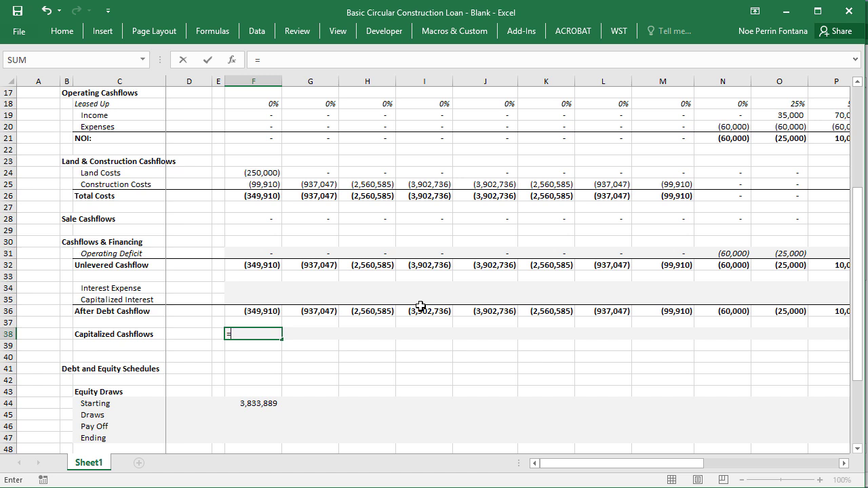
text(-MIN()
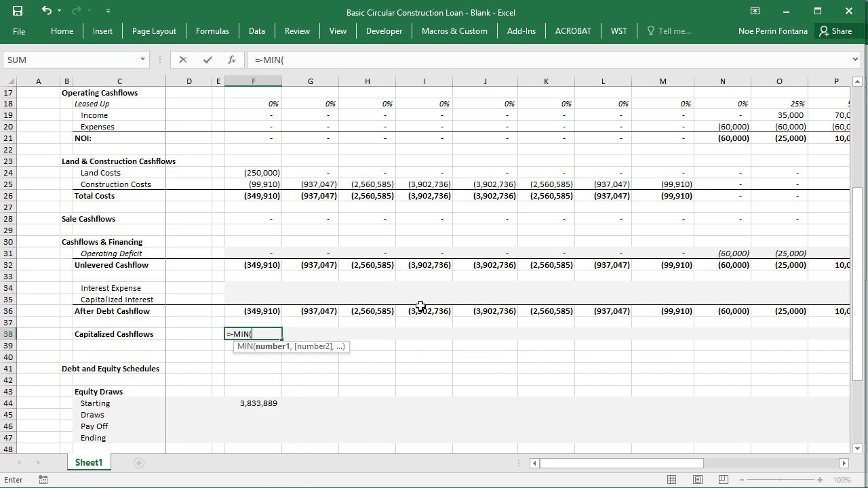
key(Up)
key(Up)
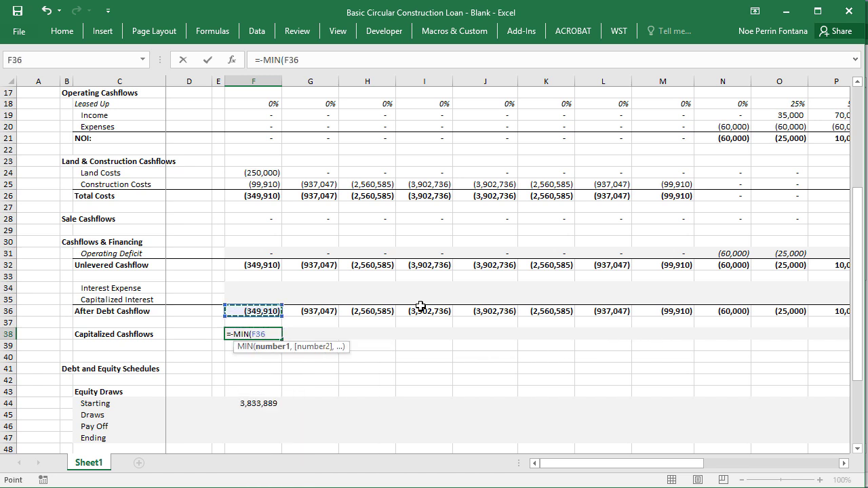
text(,0)
key(ctrl+Return)
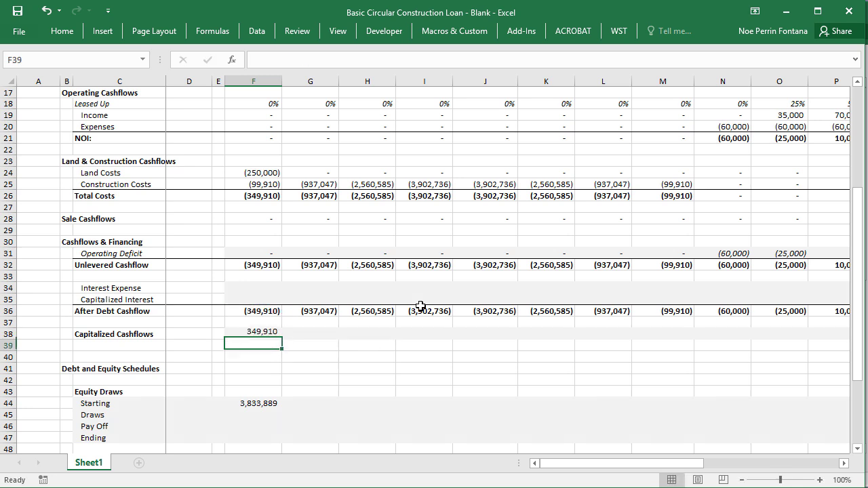
- Fill the Capitalized Cashflows formula from F38 across all months through W38
key(shift+Right)
key(shift+Right)
key(shift+Right)
key(shift+Right)
key(shift+Right)
key(shift+Right)
key(shift+Right)
key(shift+Right)
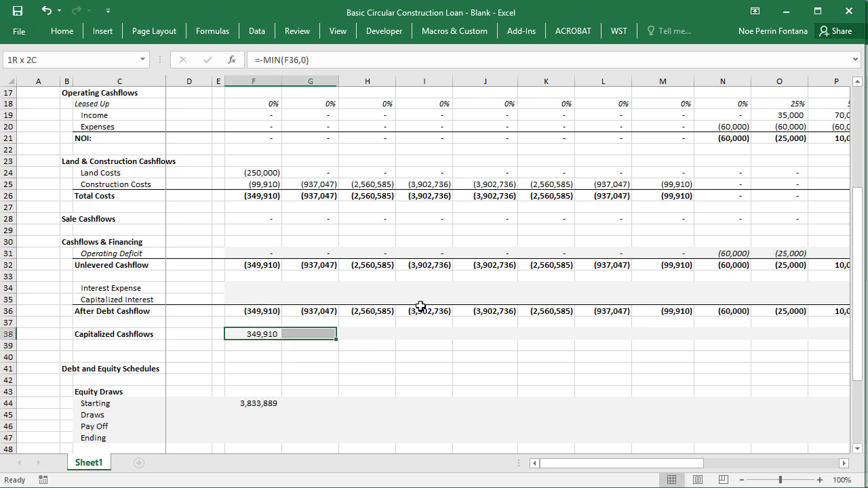
key(shift+Right)
key(shift+Right)
key(shift+Right)
key(shift+Right)
key(shift+Right)
key(shift+Right)
key(shift+Right)
key(shift+Right)
key(shift+Right)
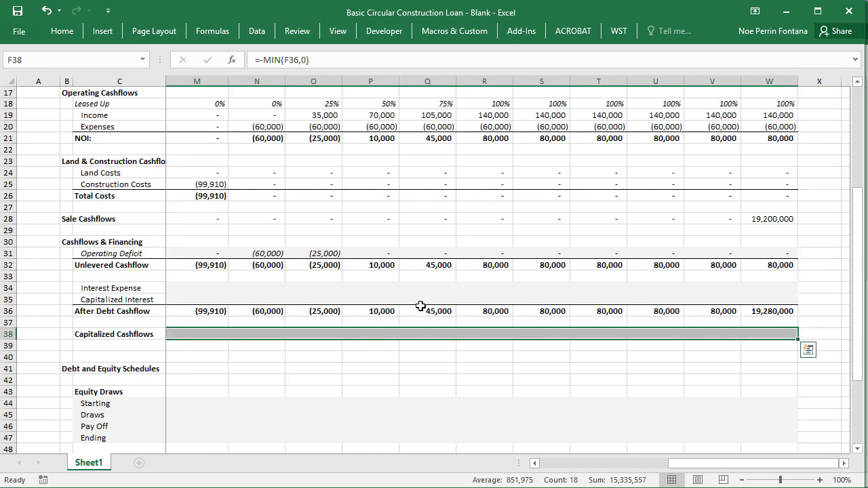
key(ctrl+r)
key(ctrl+BackSpace)
- Check cell by cell that the copied Capitalized Cashflows formulas reference After Debt Cashflow of the same month
key(F2)
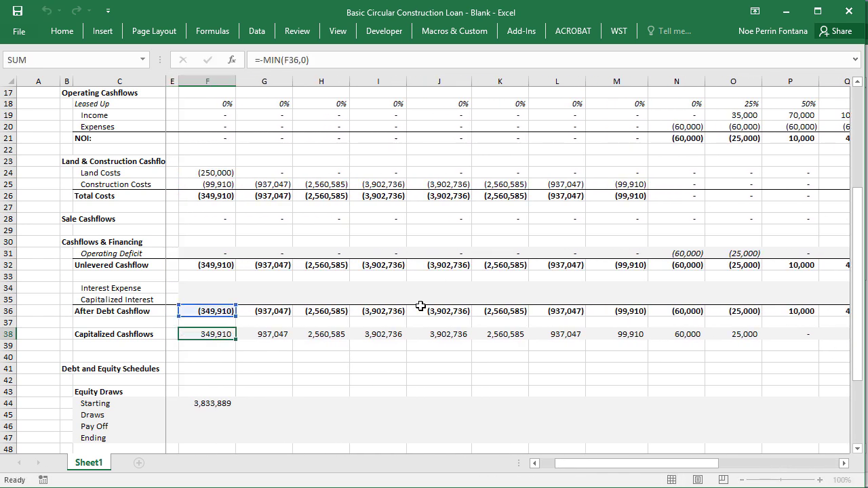
key(Tab)
key(F2)
key(Tab)
key(F2)
key(Tab)
key(F2)
key(Tab)
key(F2)
key(Tab)
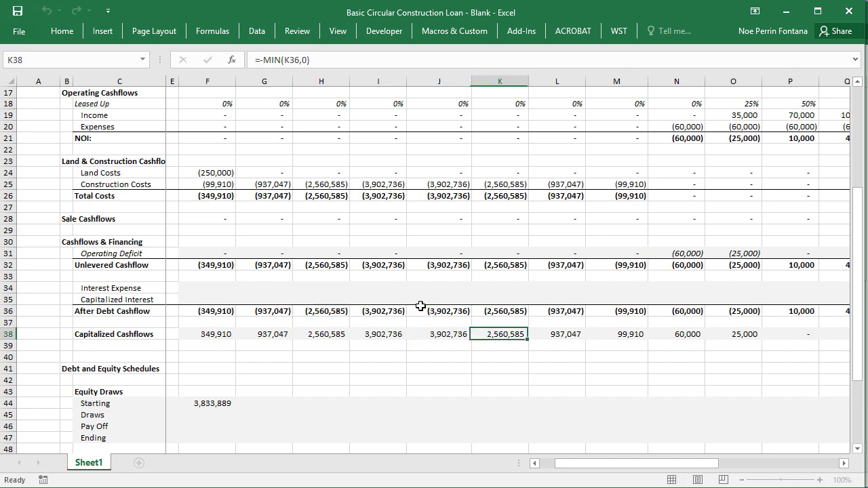
key(F2)
key(Tab)
key(F2)
key(Return)
- Enter =MIN(F38,F44) in F45 so the first equity draw is the lesser of capitalized cashflow and starting equity
key(Left)
key(Left)
key(Left)
key(Left)
key(Left)
key(Left)
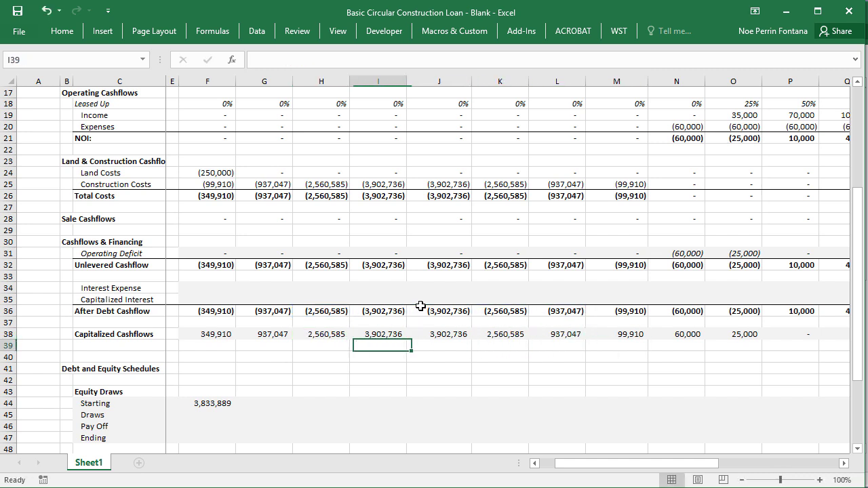
key(Down)
key(Down)
key(Down)
key(Down)
key(Down)
key(Down)
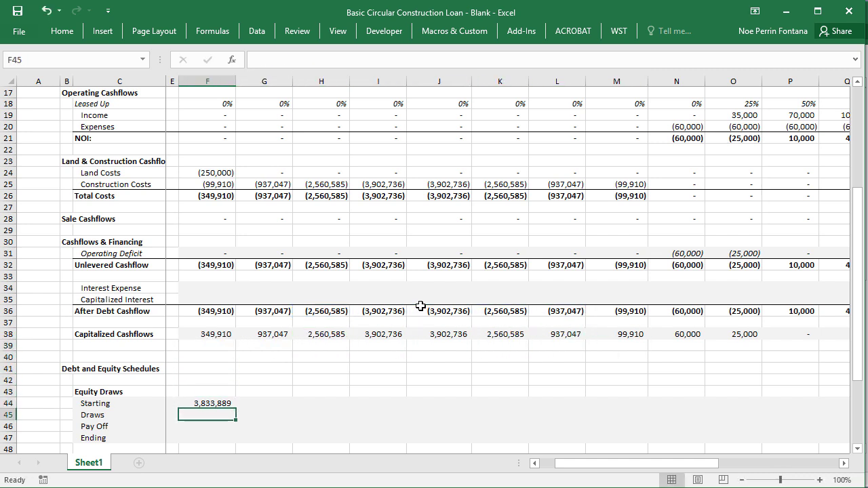
scroll(400, 294, down, 2)
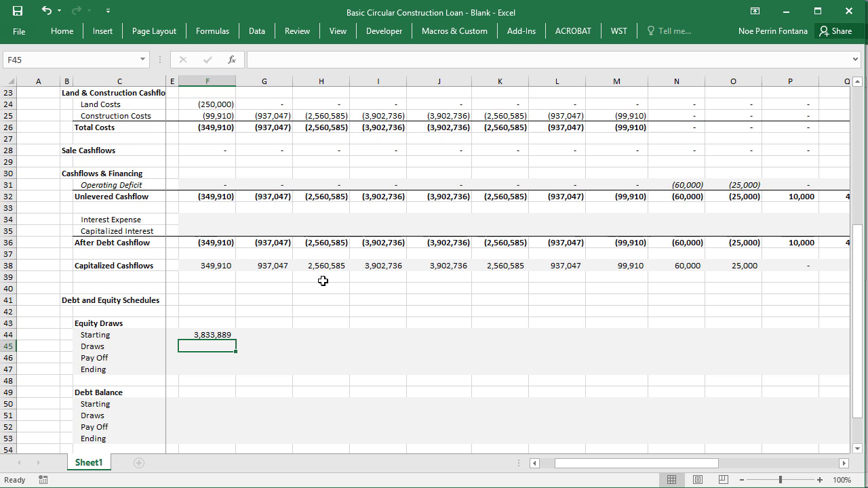
text(=)
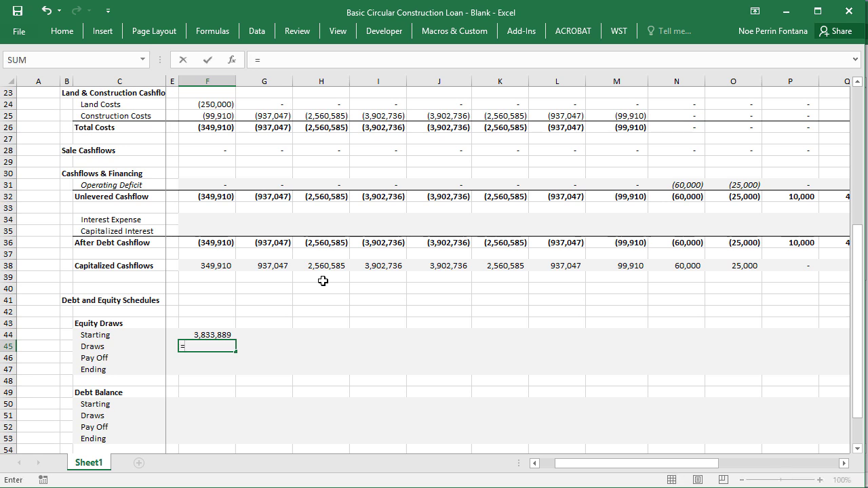
text(MIN()
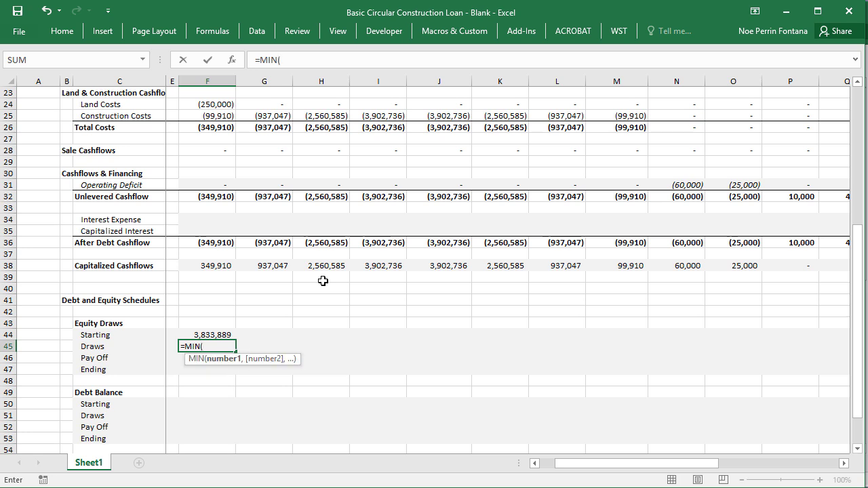
click(213, 268)
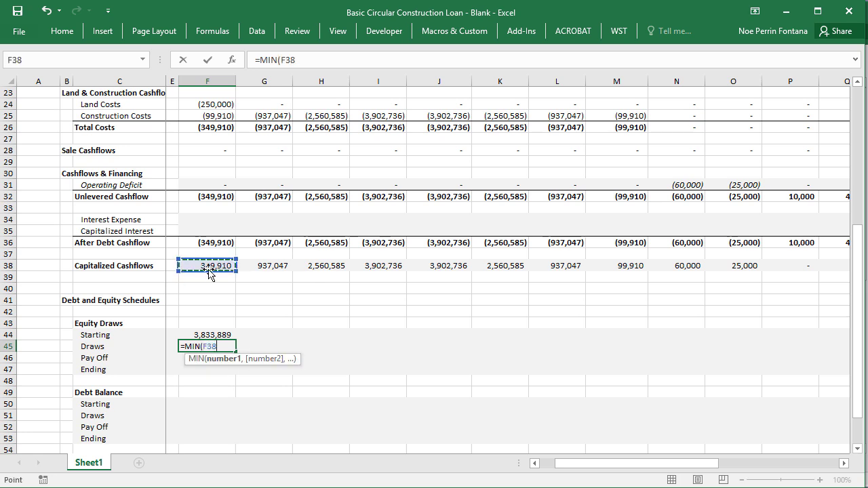
text(,)
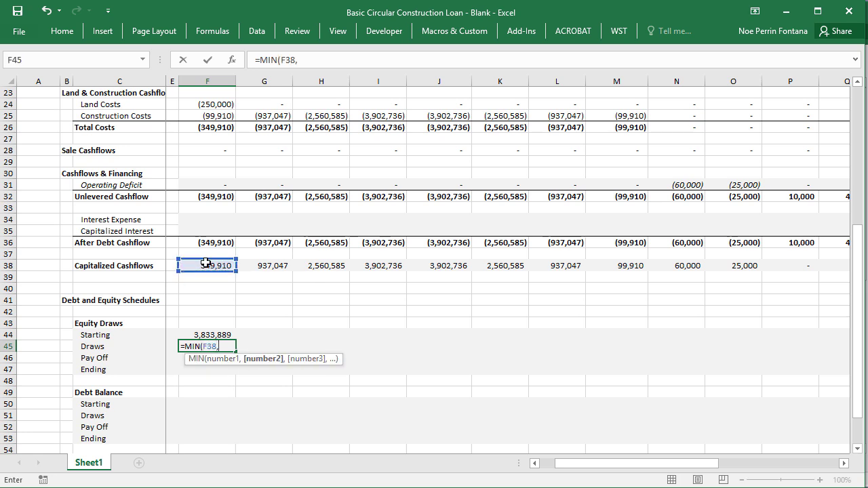
click(220, 334)
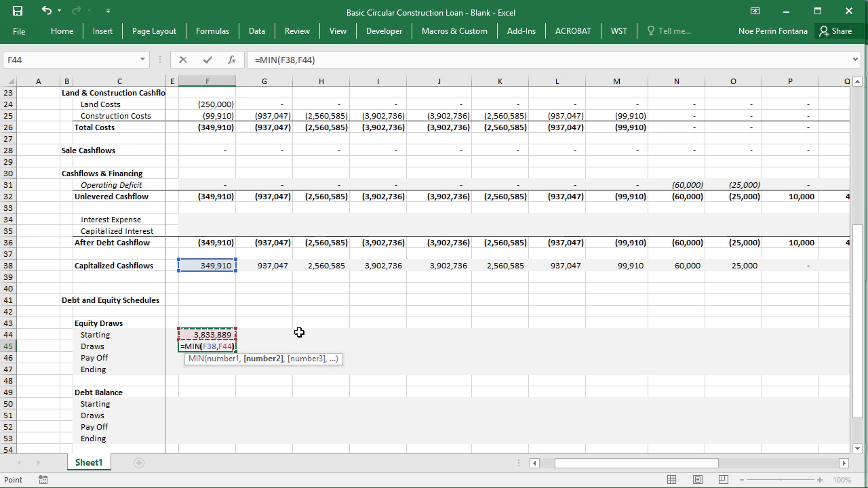
key(Return)
key(Up)
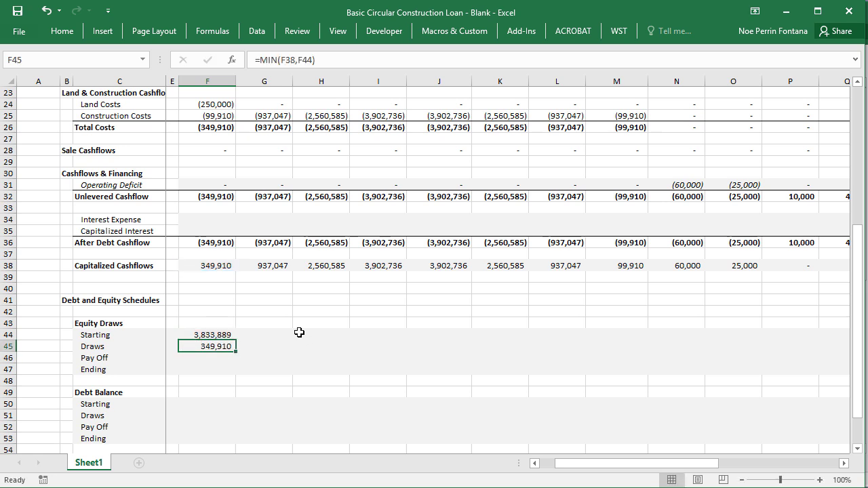
- Enter =F44-F45 in F47 so Ending equity equals the starting balance less draws
key(Down)
key(Down)
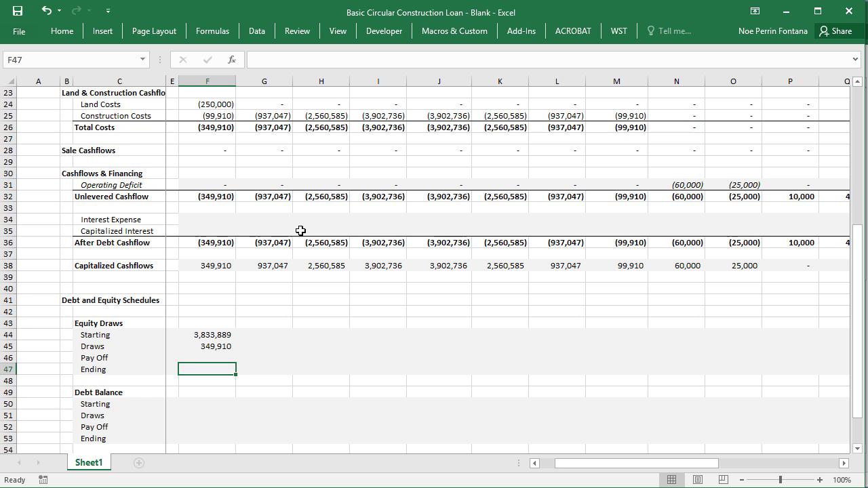
text(=)
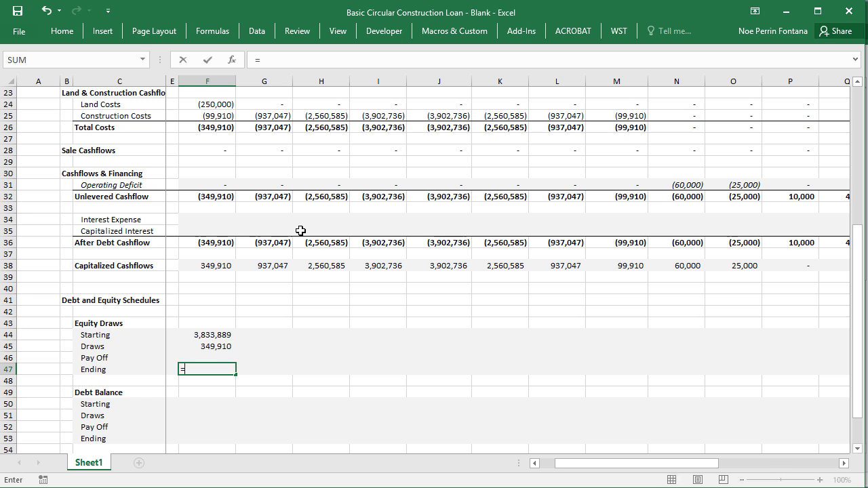
key(Up)
key(Up)
key(Up)
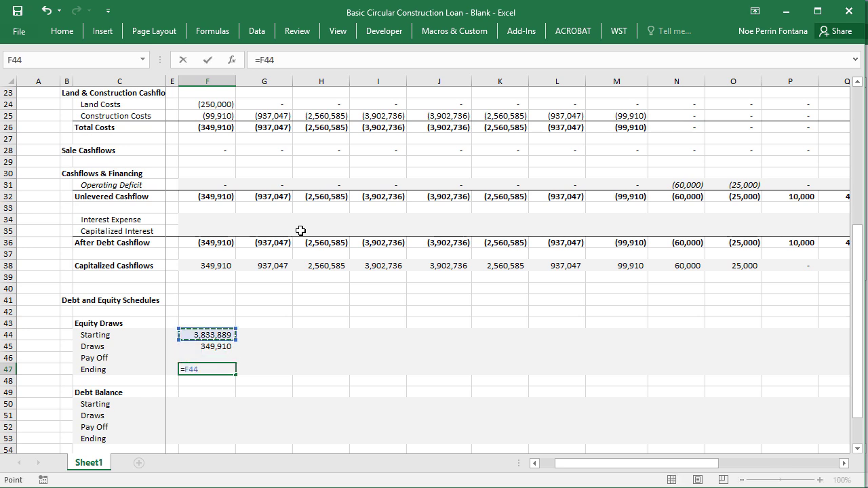
text(-)
key(Up)
key(Up)
key(Return)
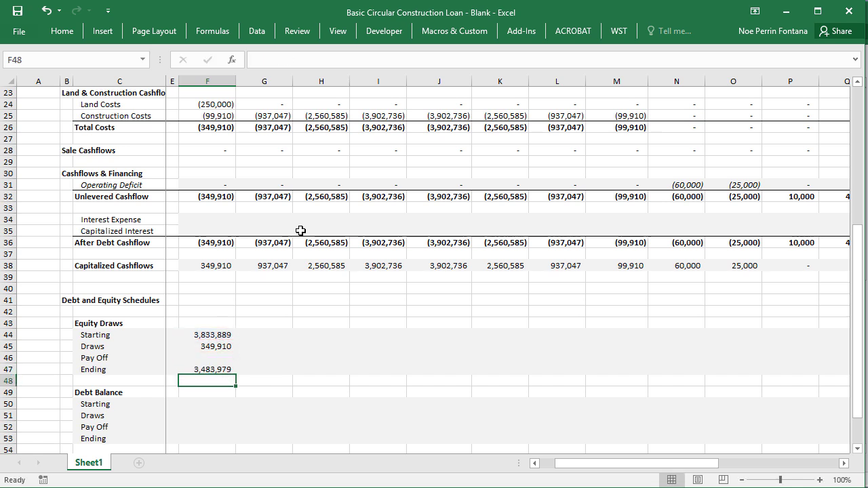
- Fill the Equity Draws Ending formula from F47 across all months through W47
key(Up)
key(shift+Right)
key(shift+Right)
key(shift+Right)
key(shift+Right)
key(shift+Right)
key(shift+Right)
key(shift+Right)
key(shift+Right)
key(shift+Right)
key(shift+Right)
key(shift+Right)
key(shift+Right)
key(shift+Right)
key(shift+Right)
key(shift+Right)
key(shift+Right)
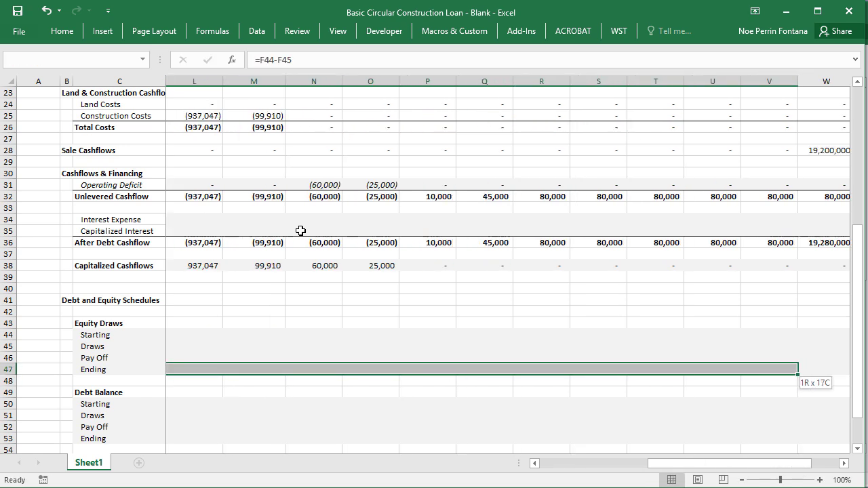
key(shift+Right)
key(ctrl+r)
- Link the second month's Equity Draws Starting balance in G44 to the prior month's ending balance with =F47
key(Home)
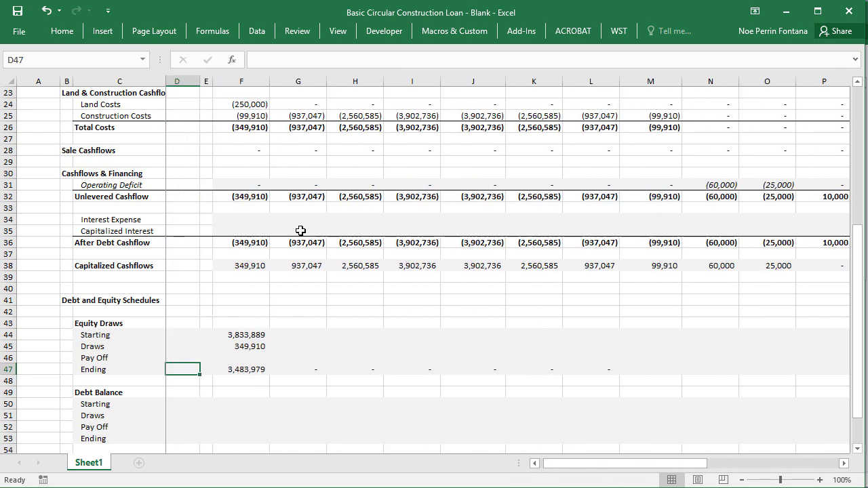
key(Up)
key(Up)
key(Right)
key(Right)
key(Right)
key(Up)
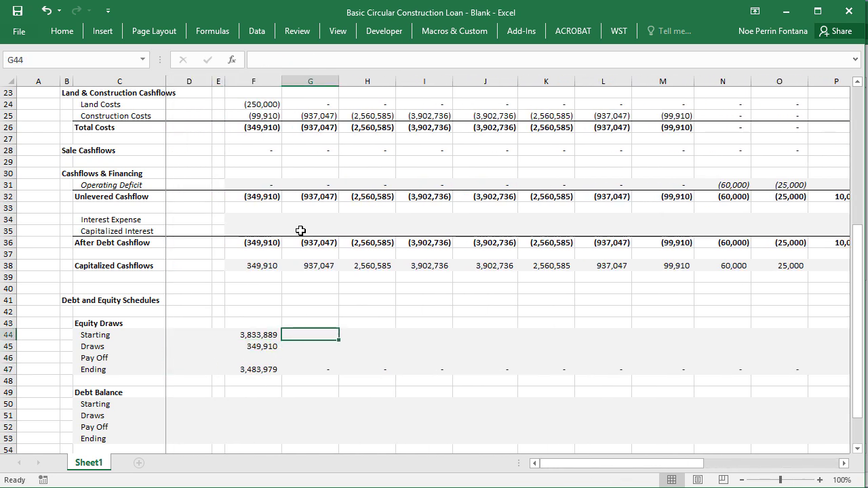
text(=)
key(Down)
key(Down)
key(Down)
key(Left)
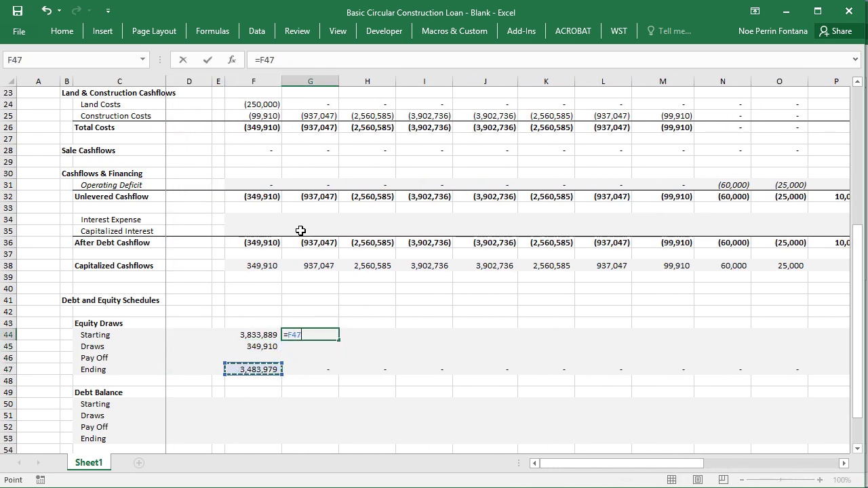
key(Return)
- Fill the Equity Draws Starting formula from G44 across the remaining months
key(Up)
key(shift+Right)
key(shift+Right)
key(shift+Right)
key(shift+Right)
key(shift+Right)
key(shift+Right)
key(shift+Right)
key(shift+Right)
key(shift+Right)
key(shift+Right)
key(shift+Right)
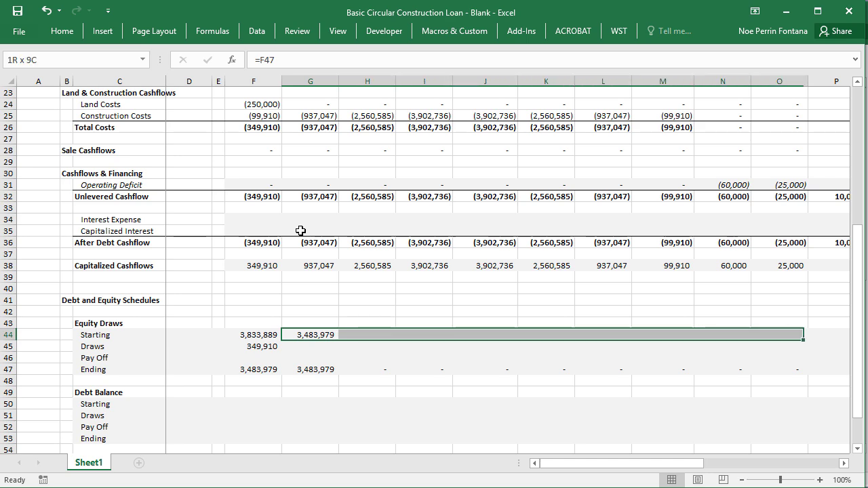
key(shift+Right)
key(shift+Right)
key(shift+Right)
key(shift+Right)
key(shift+Right)
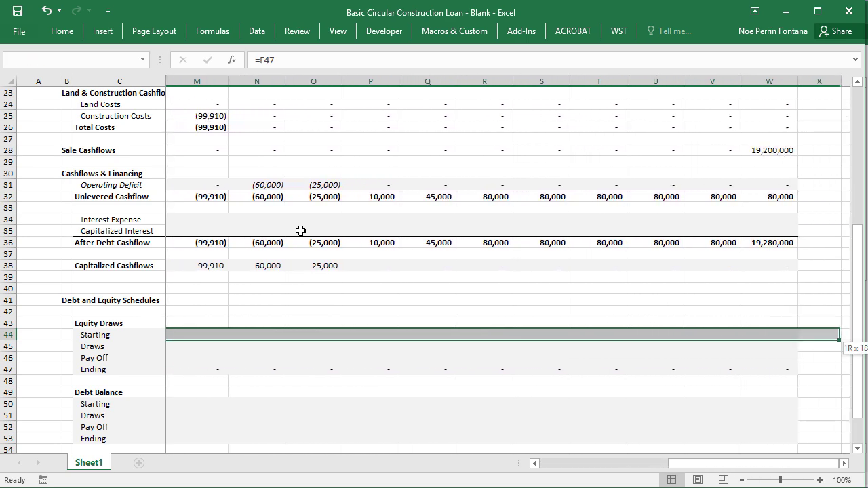
key(ctrl+r)
key(shift+Left)
key(shift+Left)
key(shift+Left)
key(shift+Left)
key(shift+Left)
key(shift+Left)
key(shift+Left)
key(shift+Left)
key(shift+Left)
key(shift+Left)
key(shift+Left)
key(shift+Left)
key(shift+Left)
key(shift+Left)
key(shift+Left)
key(shift+Left)
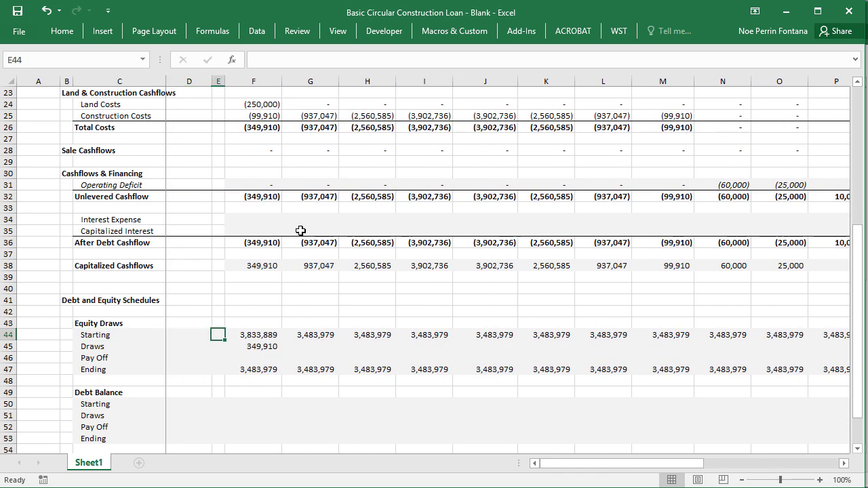
- Check the Equity Draws Starting formulas across the first months of row 44
key(F2)
key(Tab)
key(F2)
key(Tab)
key(F2)
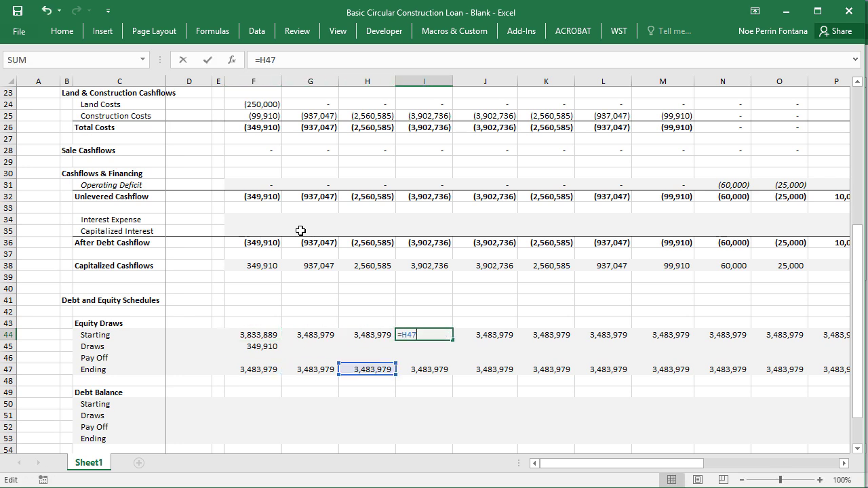
key(Tab)
key(F2)
key(Tab)
- Fill the Equity Draws formula =MIN(F38,F44) from F45 across all months through W45
key(Down)
key(Left)
key(Left)
key(Left)
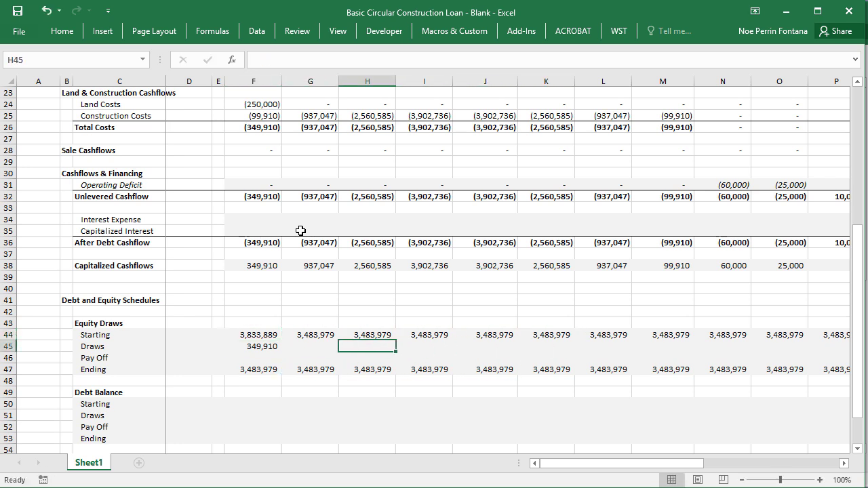
key(Left)
key(Left)
key(F2)
key(ctrl+Return)
key(shift+Right)
key(shift+Right)
key(shift+Right)
key(shift+Right)
key(shift+Right)
key(shift+Right)
key(shift+Right)
key(shift+Right)
key(shift+Right)
key(shift+Right)
key(shift+Right)
key(shift+Right)
key(shift+Right)
key(shift+Right)
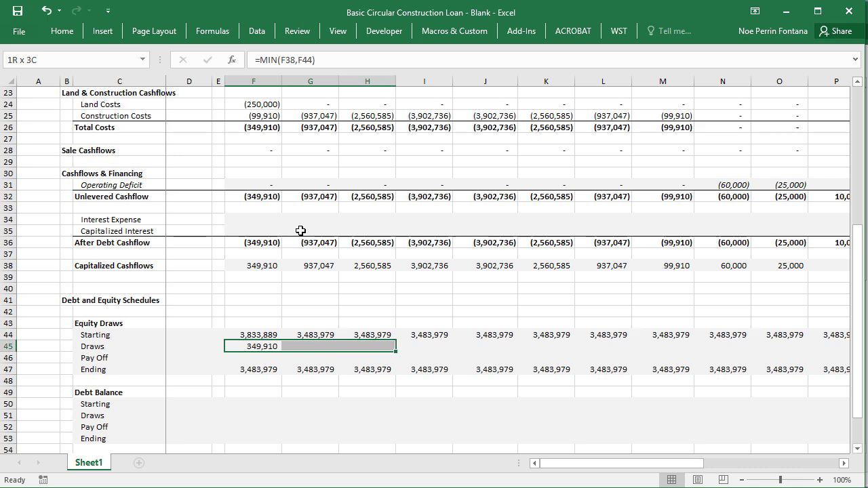
key(shift+Right)
key(shift+Right)
key(shift+Right)
key(ctrl+r)
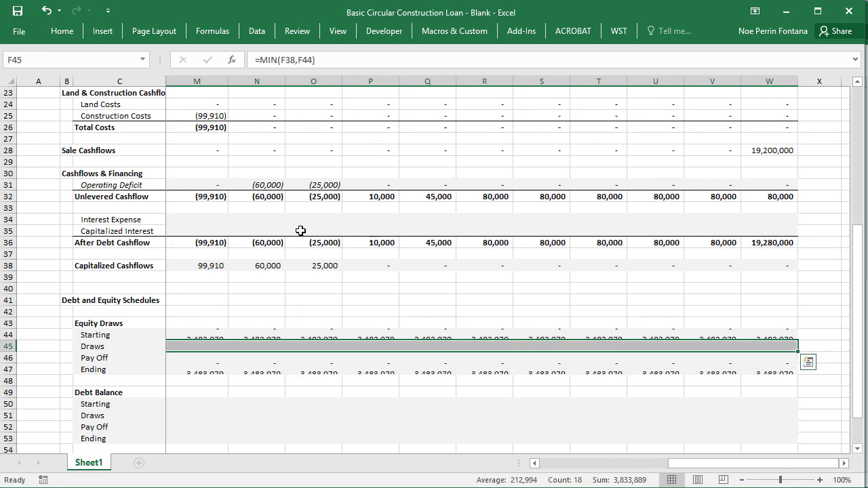
key(Left)
key(Left)
key(Left)
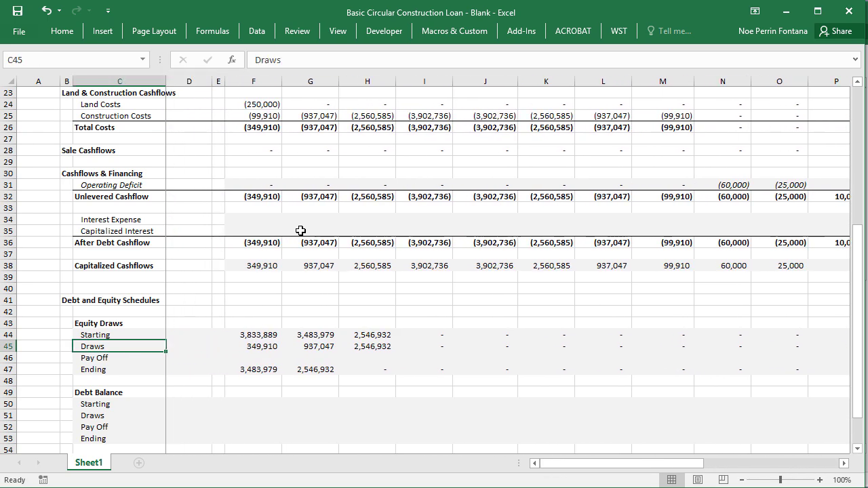
- Set the Construction Costs assumption in J5 to 16000000 and check the response in the Equity Draws schedule
click(370, 267)
scroll(384, 287, up, 7)
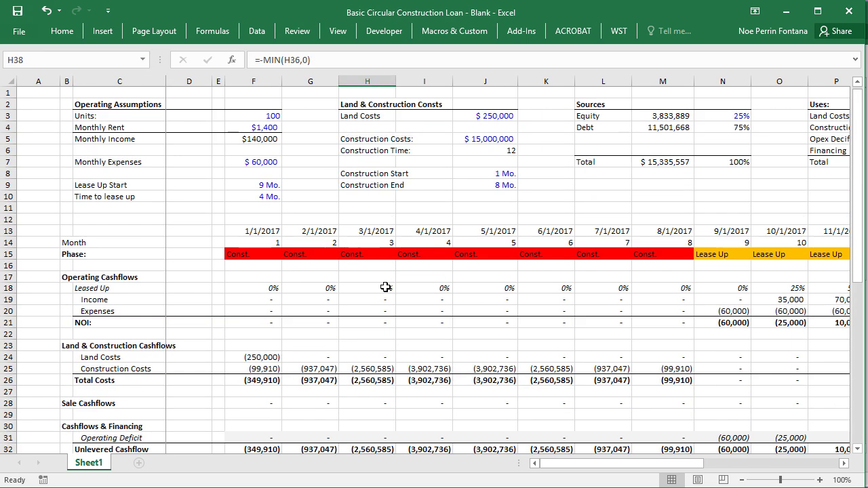
click(502, 139)
text(1600)
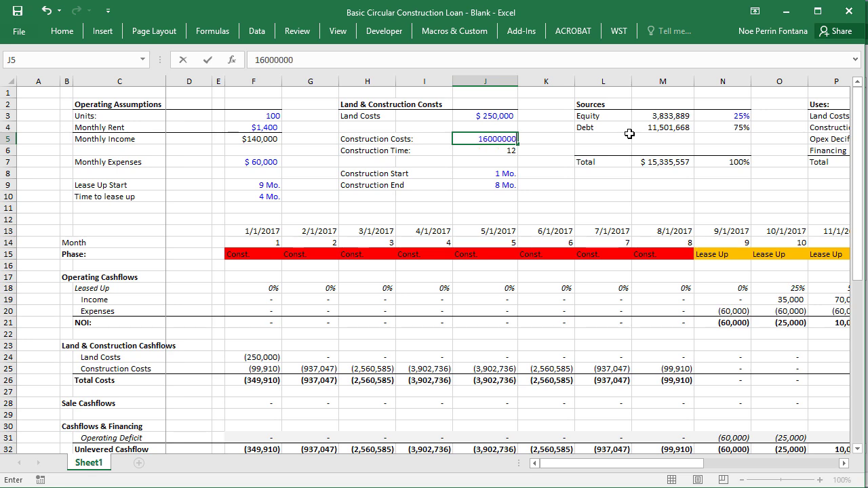
text(0000)
key(Return)
scroll(454, 285, down, 11)
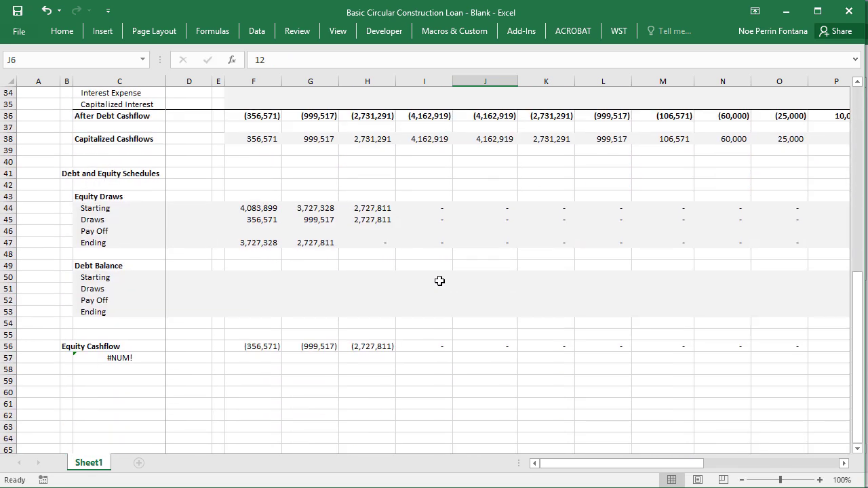
- Change the Construction Costs assumption in J5 to 10000000 and return to the Equity Draws schedule
scroll(439, 280, up, 11)
click(488, 139)
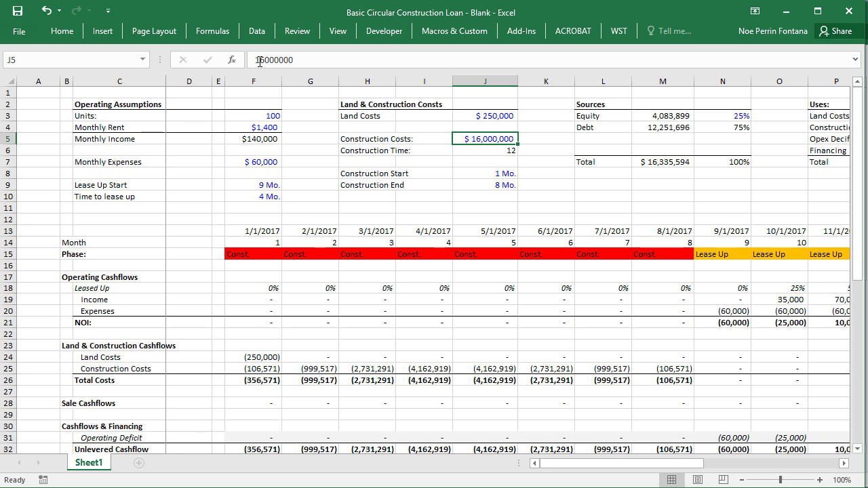
click(260, 61)
key(Delete)
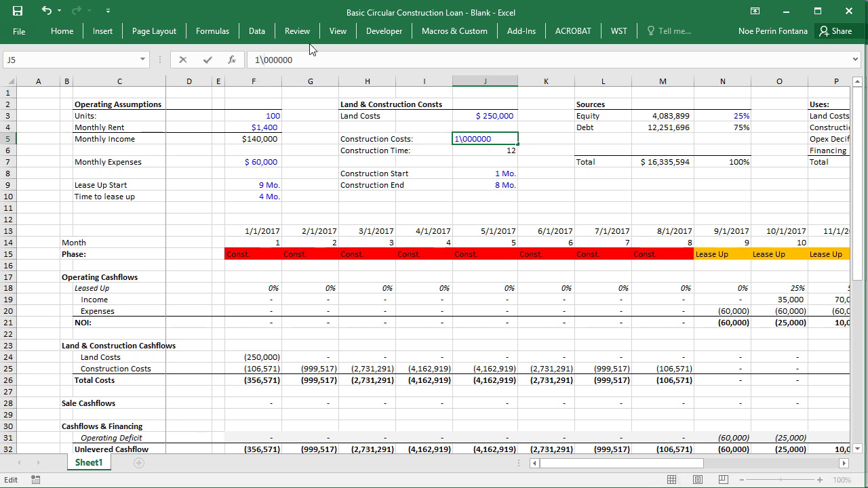
text(0)
key(Return)
scroll(417, 297, down, 14)
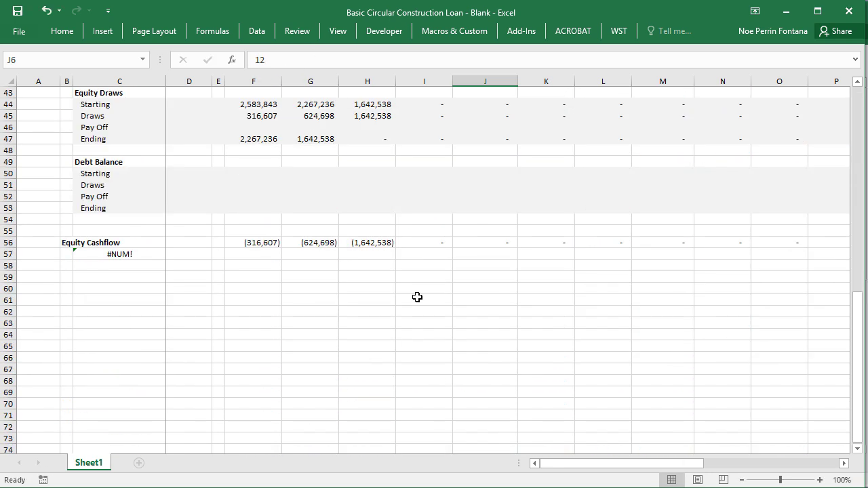
- Compare the first three months' Equity Draws formulas with their Capitalized Cashflows and Starting balances
scroll(417, 297, up, 4)
click(366, 285)
scroll(470, 288, up, 2)
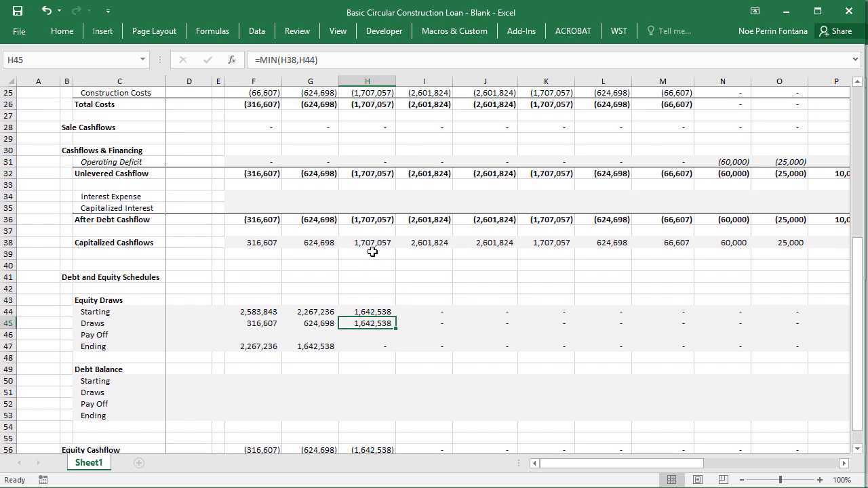
click(372, 245)
click(262, 313)
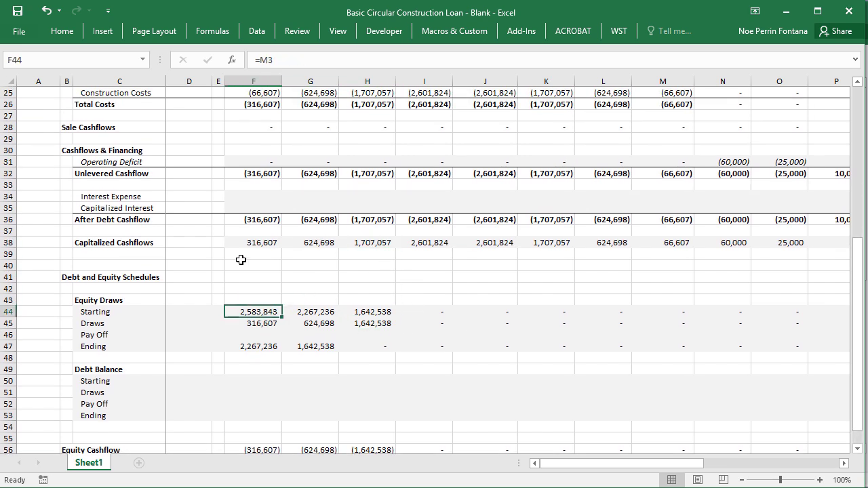
click(255, 246)
double_click(255, 246)
double_click(254, 324)
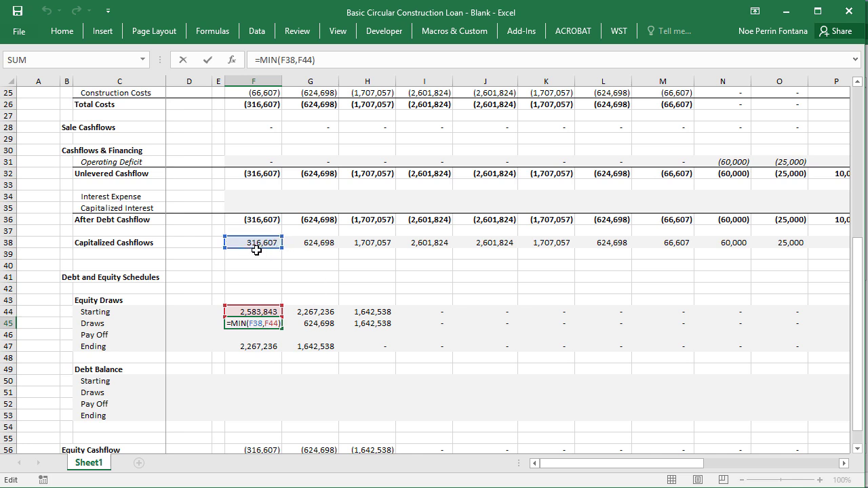
key(Escape)
click(318, 324)
double_click(318, 323)
key(Escape)
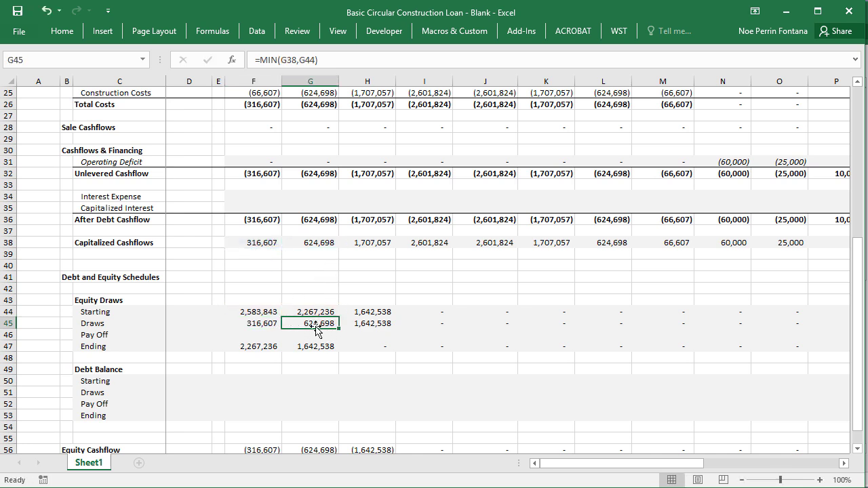
double_click(373, 324)
key(Escape)
- Trace the third month's draw formula in H45 to its Starting balance in H44 and Capitalized Cashflow in H38
click(354, 313)
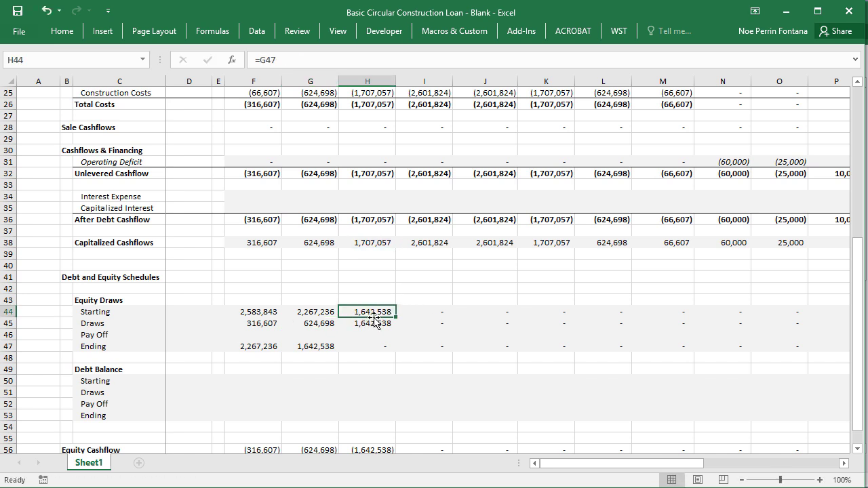
click(374, 246)
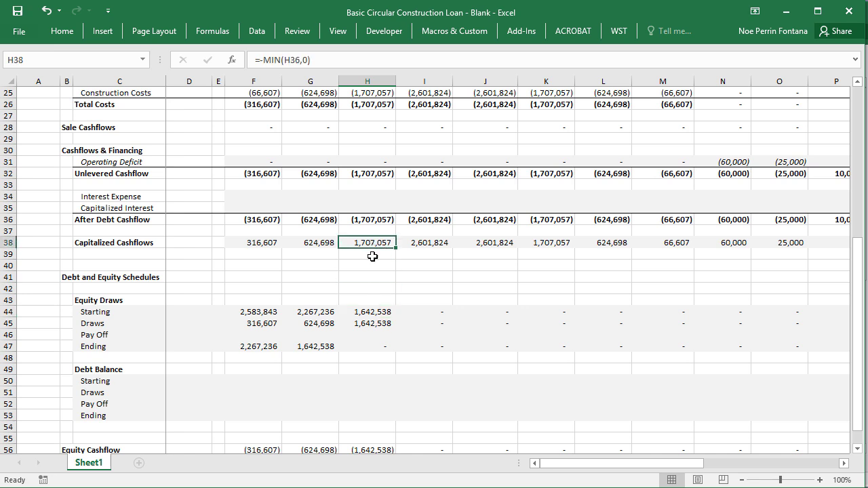
click(377, 324)
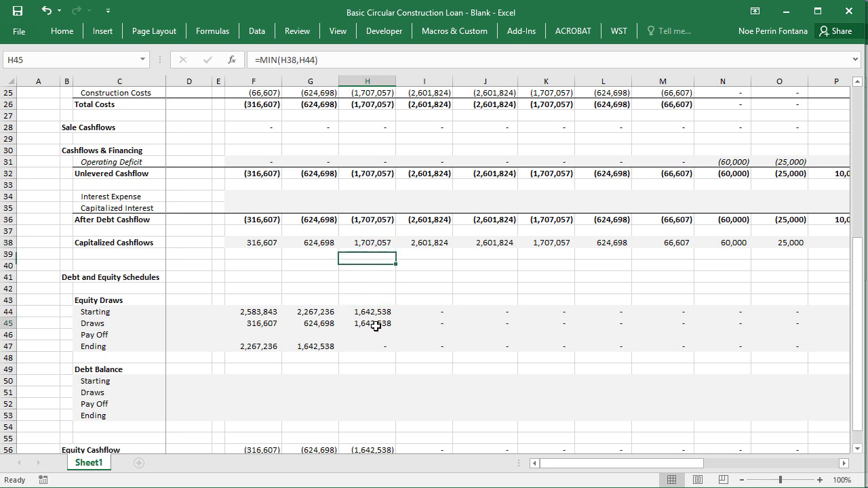
double_click(394, 326)
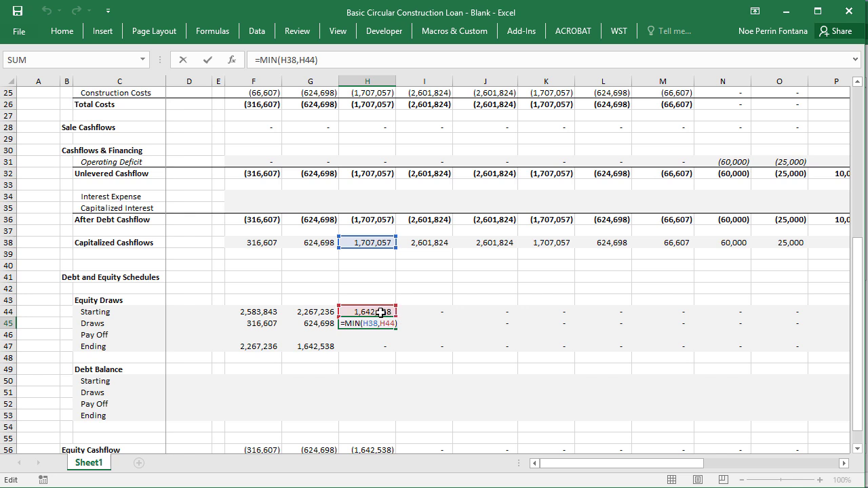
key(ctrl+Return)
key(F2)
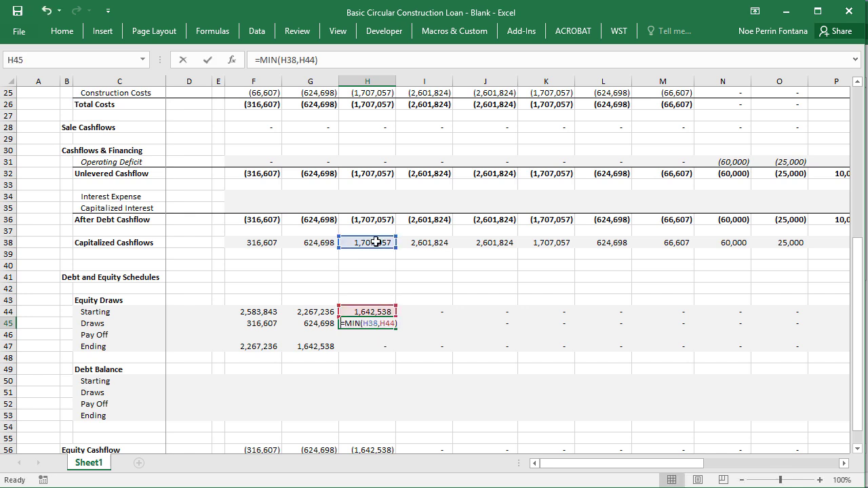
key(ctrl+Return)
key(Down)
key(Down)
key(Down)
key(Down)
key(Down)
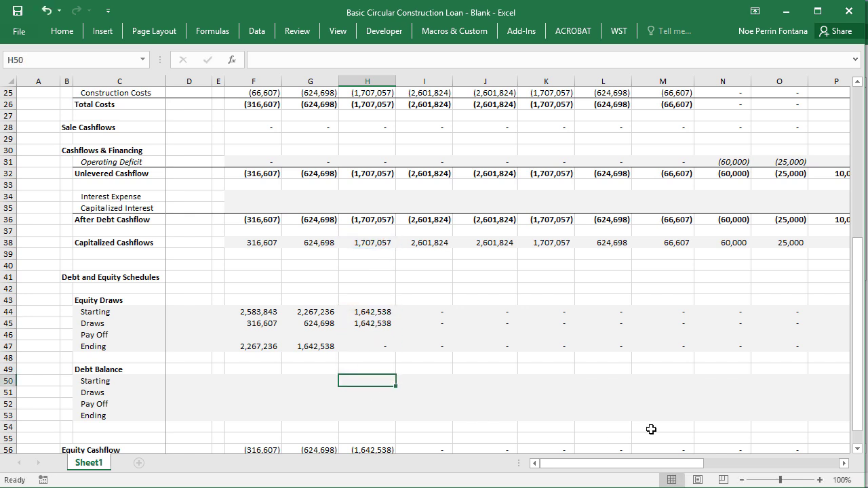
key(shift+Down)
key(shift+Down)
key(Up)
key(Down)
key(shift+Down)
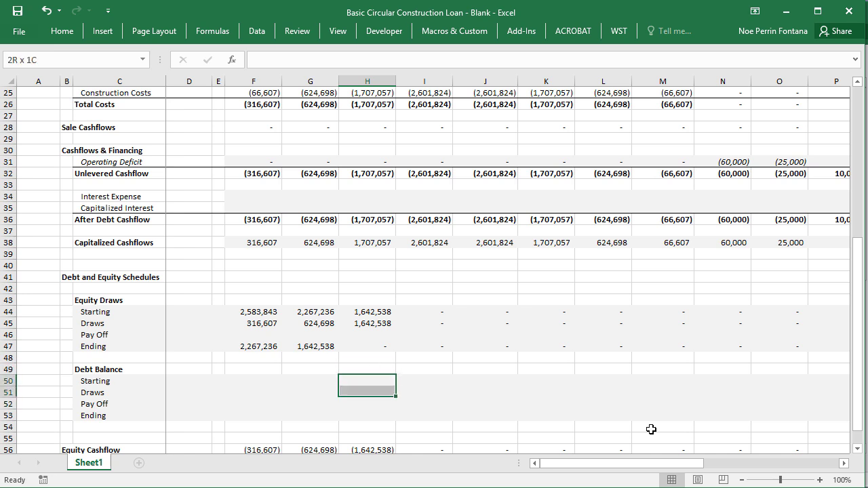
key(shift+Down)
key(shift+Down)
key(shift+Right)
key(shift+Right)
key(shift+Right)
key(shift+Right)
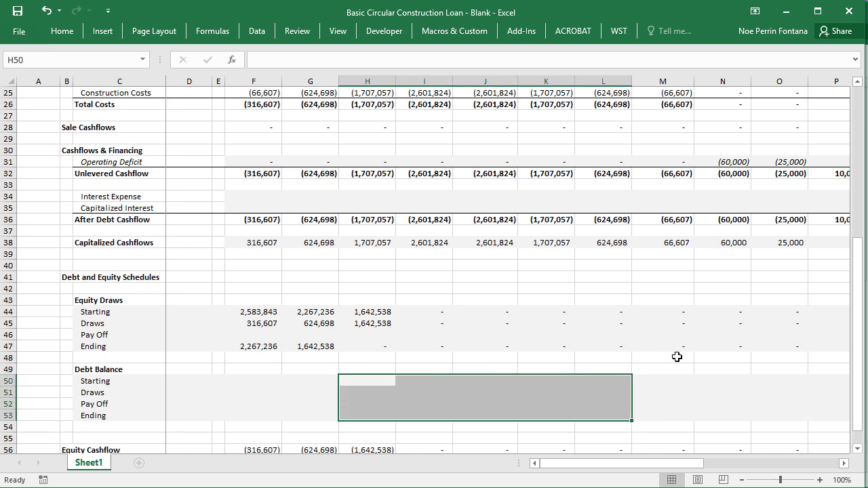
click(395, 391)
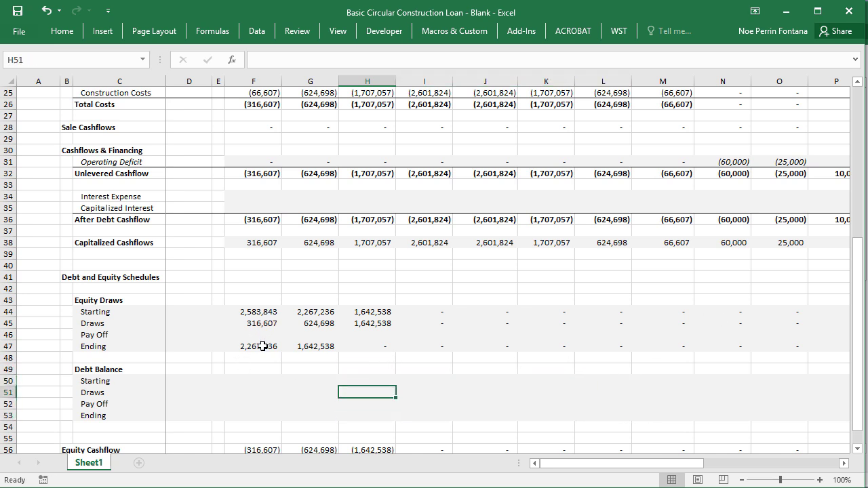
- Set the first month's Debt Balance Starting value in F50 to 0
click(263, 344)
click(243, 386)
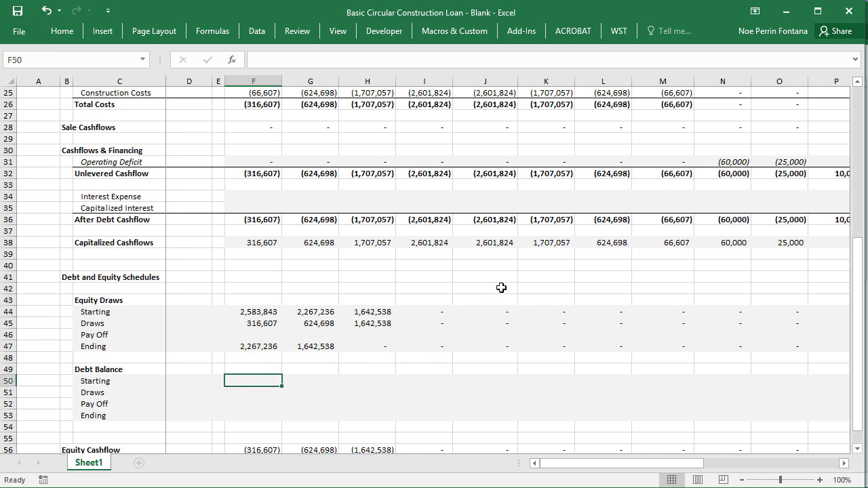
text(0)
key(Return)
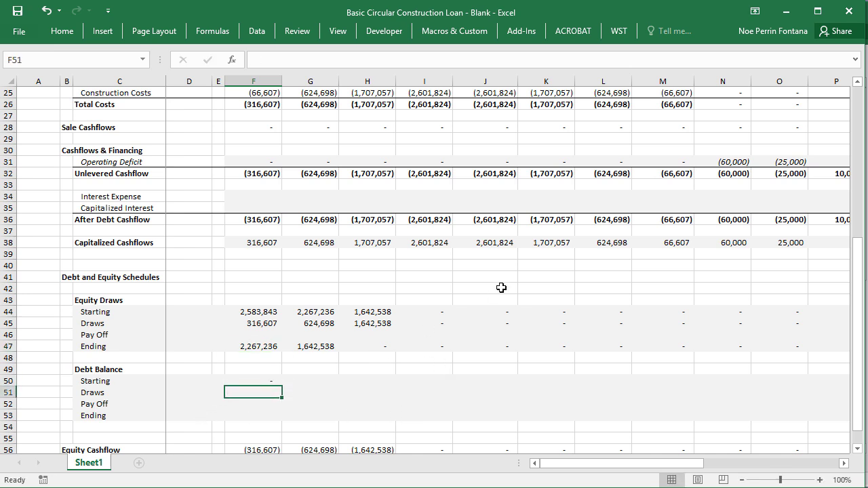
- Link the second month's Debt Balance Starting value in G50 to the prior month's ending balance with =F53
key(Down)
key(Down)
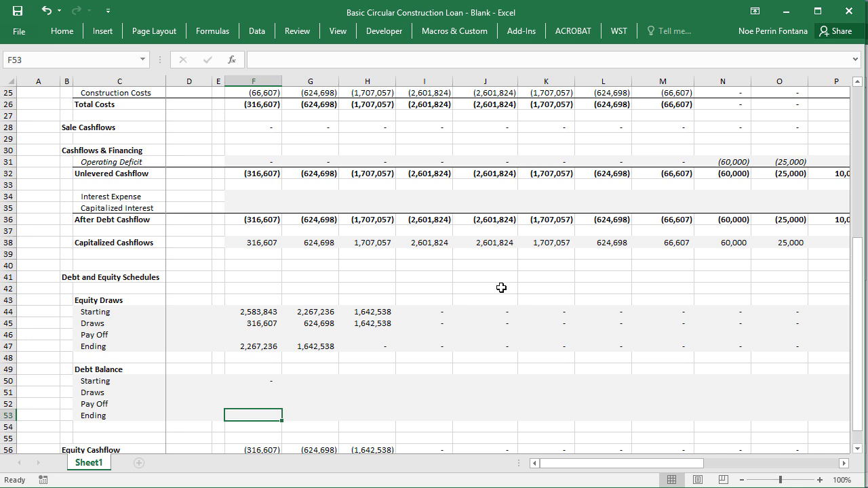
key(Up)
key(Up)
key(Up)
key(Right)
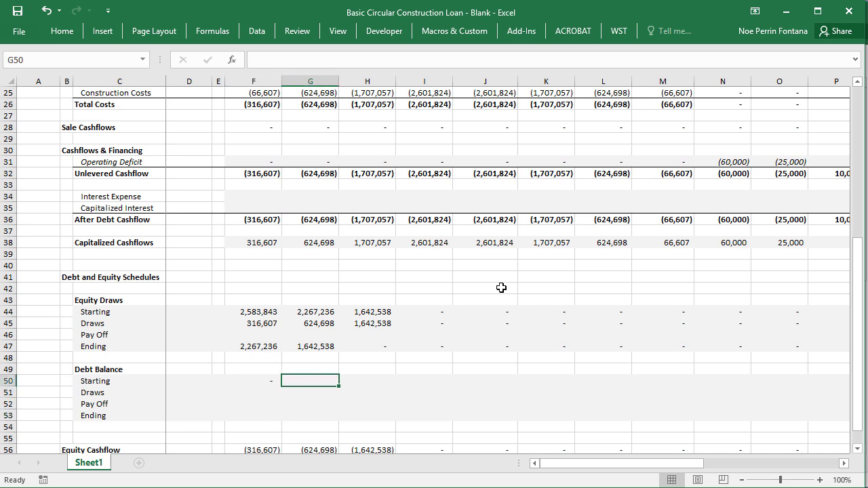
text(=)
key(Down)
key(Down)
key(Down)
key(Left)
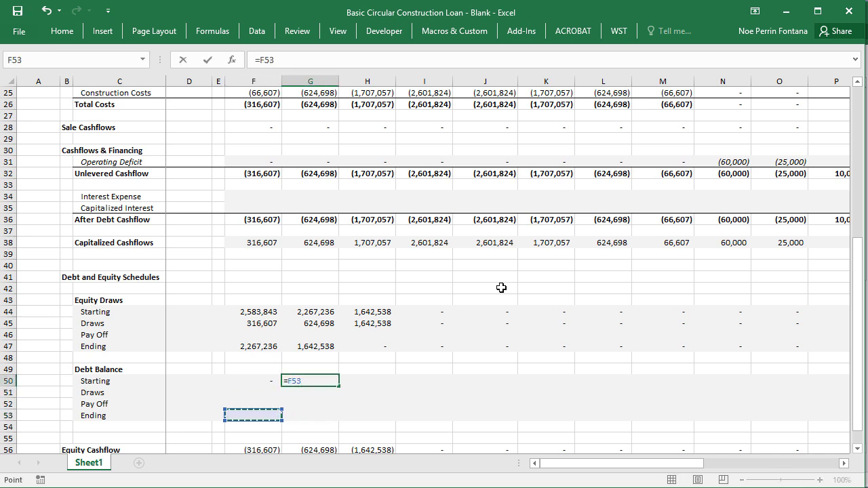
key(Return)
- Fill the Debt Balance Starting formula from G50 across the remaining months through W50
key(Up)
key(shift+Right)
key(shift+Right)
key(shift+Right)
key(shift+Right)
key(shift+Right)
key(shift+Right)
key(shift+Right)
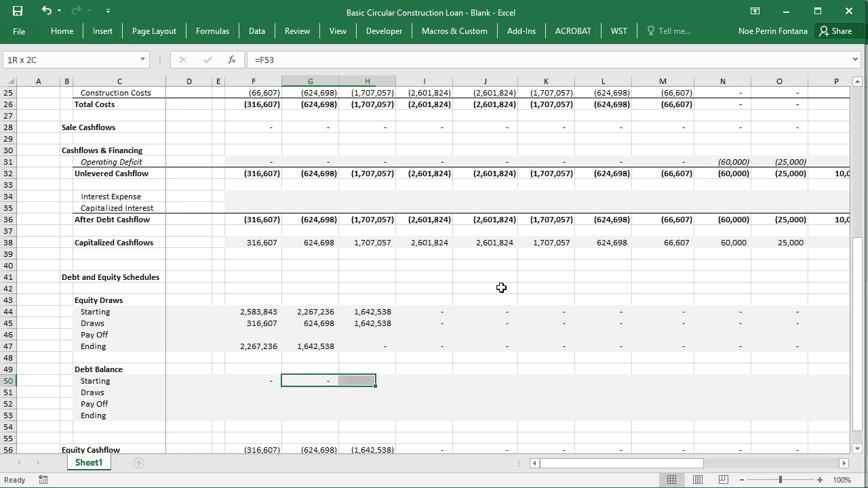
key(shift+Right)
key(shift+Right)
key(shift+Right)
key(shift+Right)
key(shift+Right)
key(shift+Right)
key(shift+Right)
key(shift+Right)
key(shift+Right)
key(shift+Right)
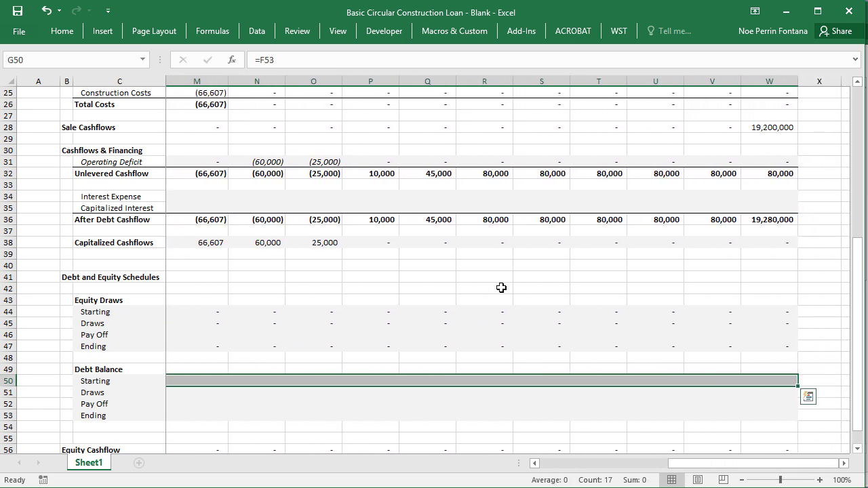
key(ctrl+r)
key(Left)
key(Left)
key(Left)
key(Left)
key(Right)
key(Right)
key(Right)
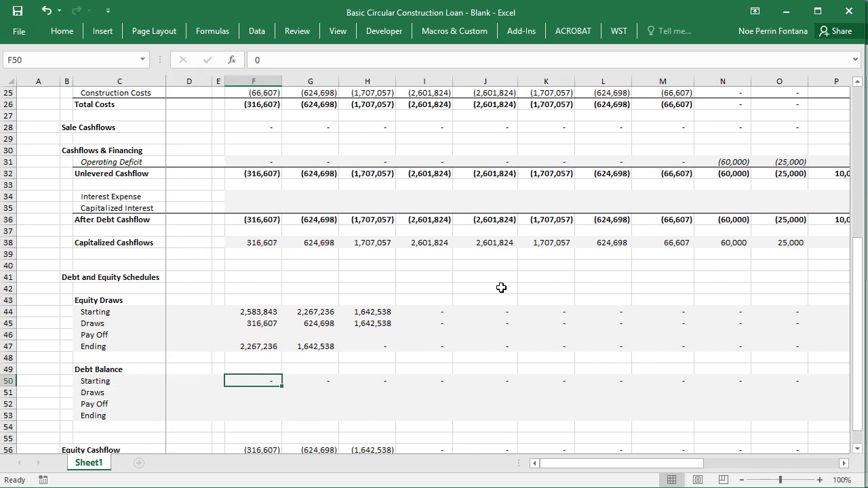
- Calculate the first month's Debt Balance Draws in F51 as Capitalized Cashflows minus equity Draws with =F38-F45
key(Down)
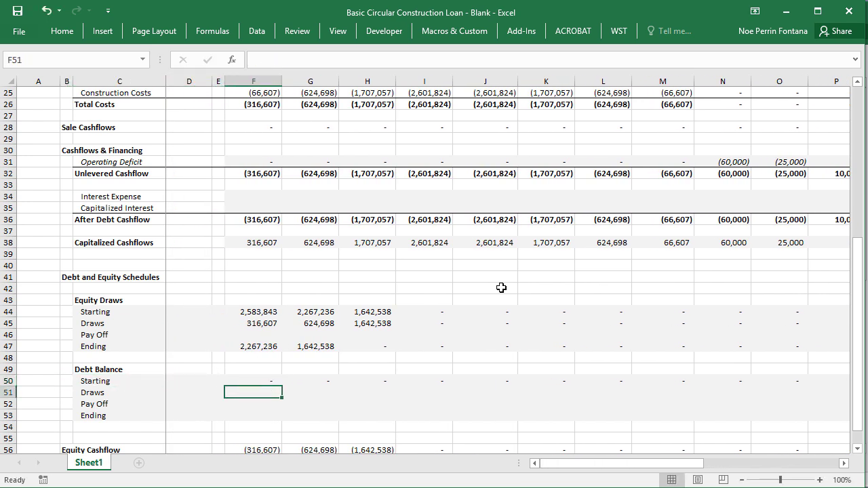
text(=)
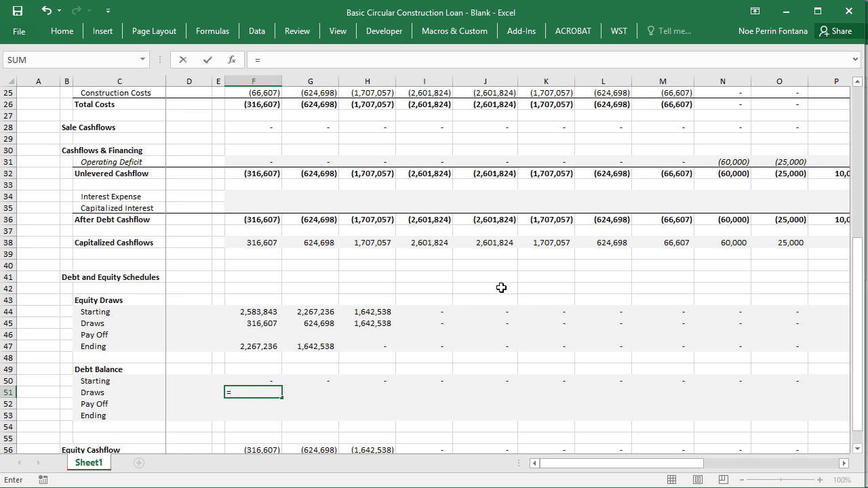
key(Up)
key(Up)
key(Up)
key(Up)
key(Up)
key(Up)
key(Up)
key(Up)
key(Up)
key(Up)
key(Up)
key(Up)
key(Up)
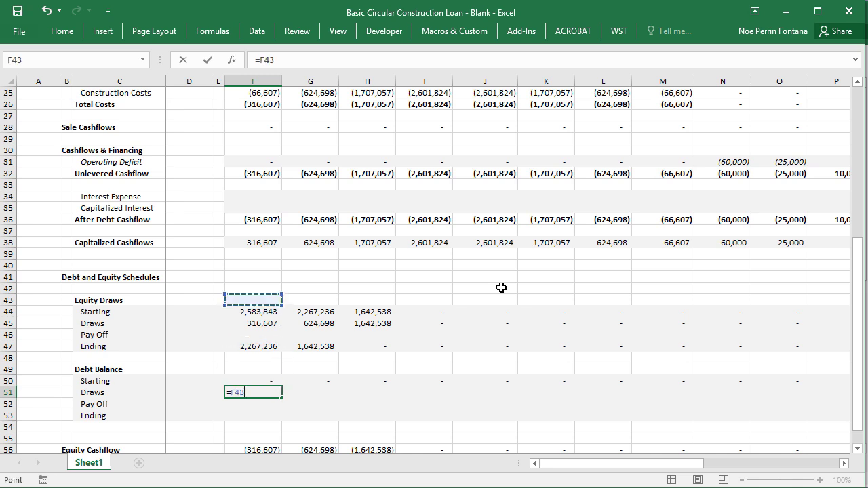
text(-)
key(Up)
key(Up)
key(Up)
key(Up)
key(Up)
key(Up)
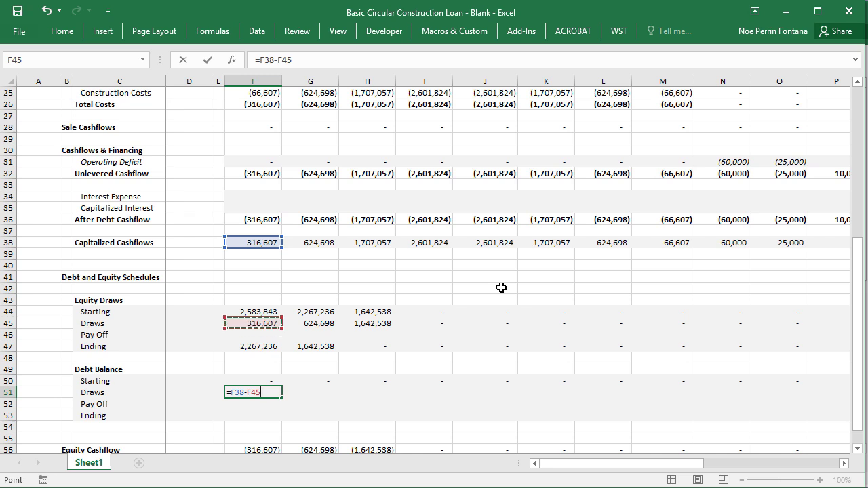
key(Return)
key(Up)
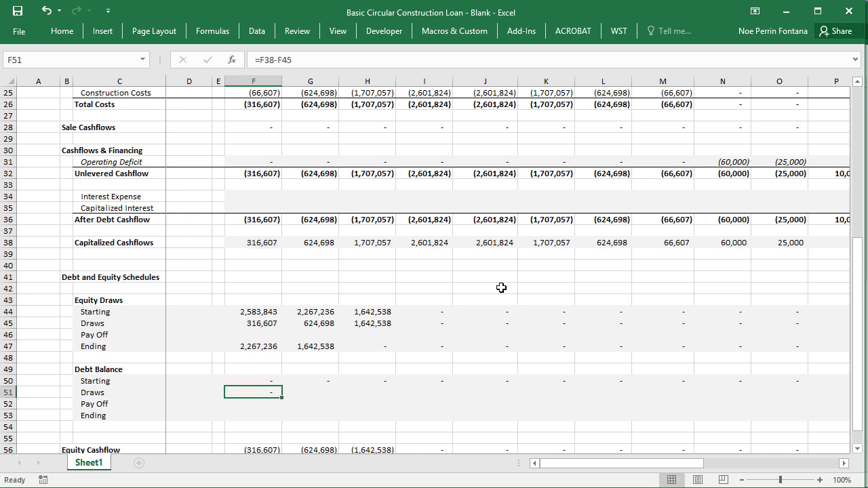
- Fill the Debt Balance Draws formula from F51 across the remaining months through W51
key(shift+Right)
key(shift+Right)
key(shift+Right)
key(shift+Right)
key(shift+Right)
key(shift+Right)
key(shift+Right)
key(shift+Right)
key(shift+Right)
key(shift+Right)
key(shift+Right)
key(shift+Right)
key(shift+Right)
key(shift+Right)
key(shift+Right)
key(shift+Right)
key(shift+Right)
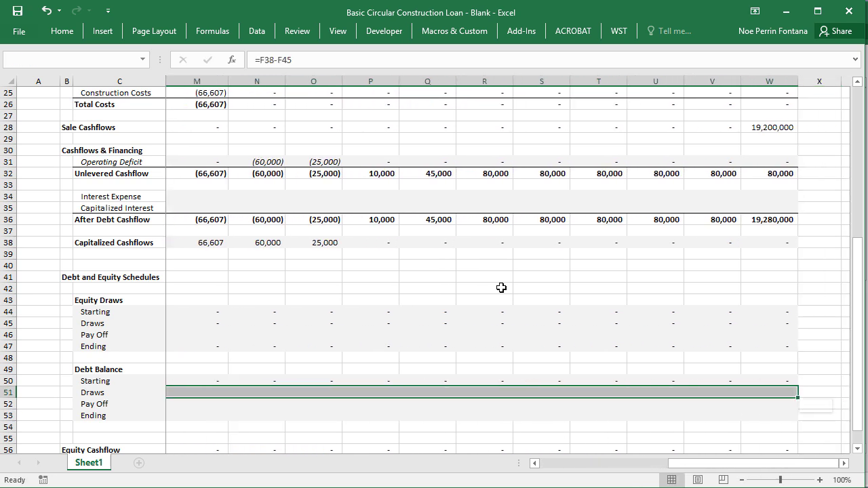
key(ctrl+r)
key(Home)
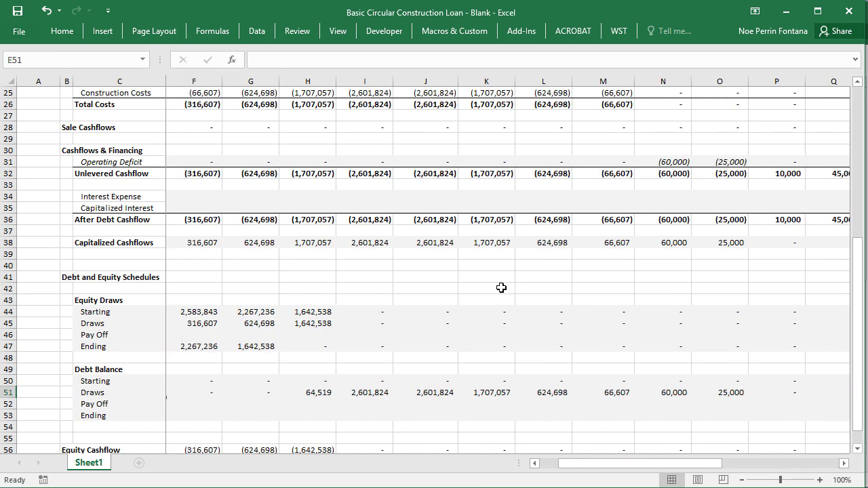
- Trace the third month's debt draw in H51 to its Capitalized Cashflows in H38 and equity Draws in H45
key(Right)
key(Right)
key(Right)
key(Right)
key(Right)
key(Left)
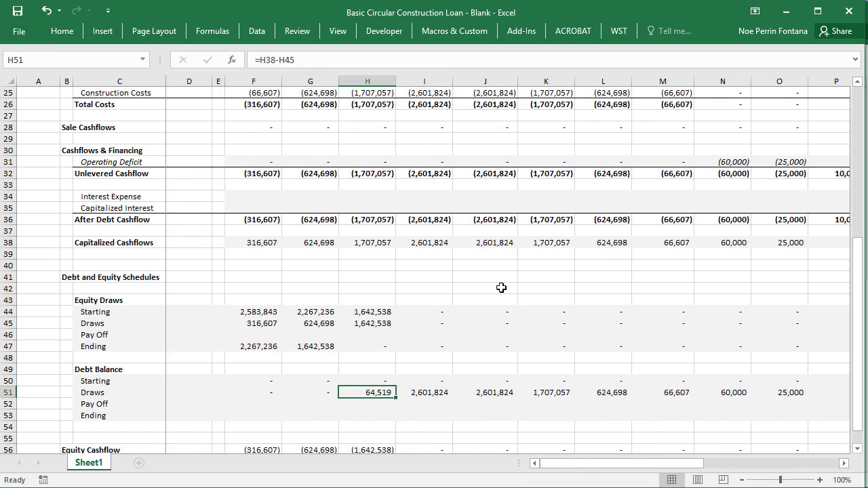
click(368, 242)
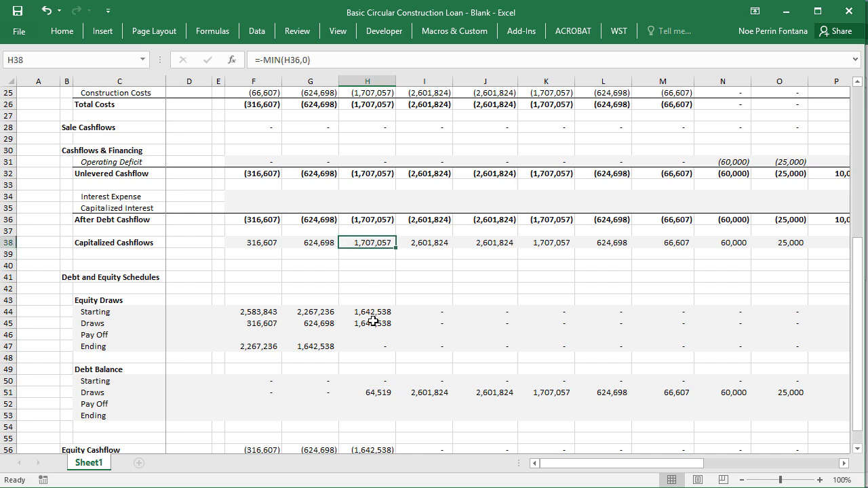
drag(370, 324, 368, 312)
click(365, 325)
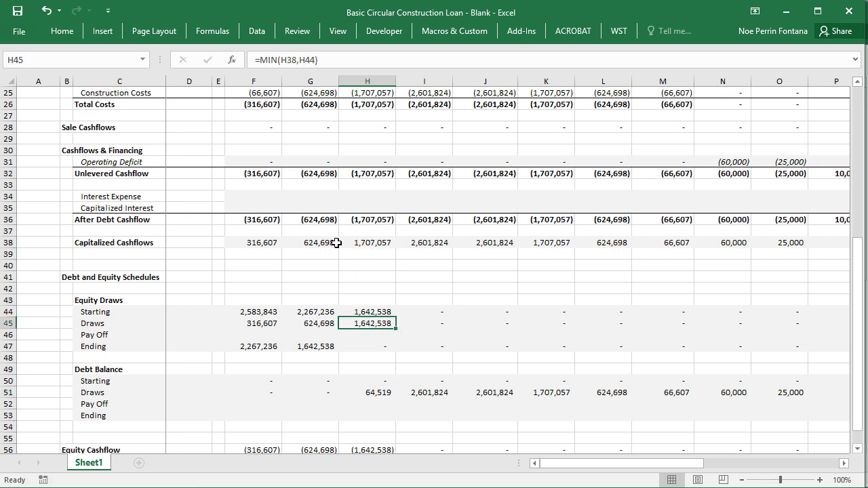
click(357, 242)
click(382, 393)
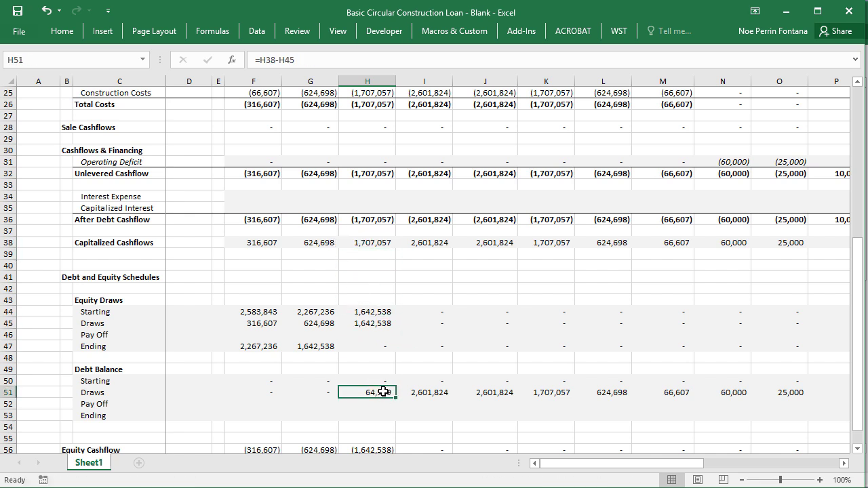
key(F2)
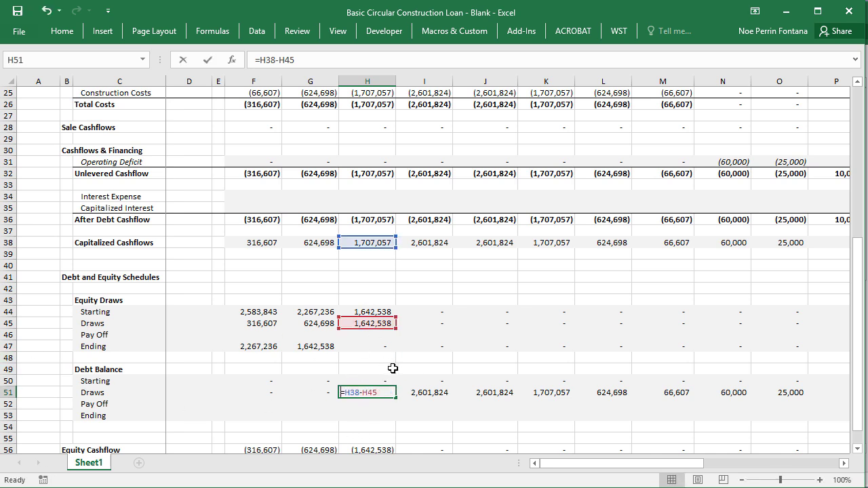
key(Escape)
- Inspect the cell references of the debt draw formulas in I51, J51 and K51
key(Right)
key(F2)
key(Escape)
key(Right)
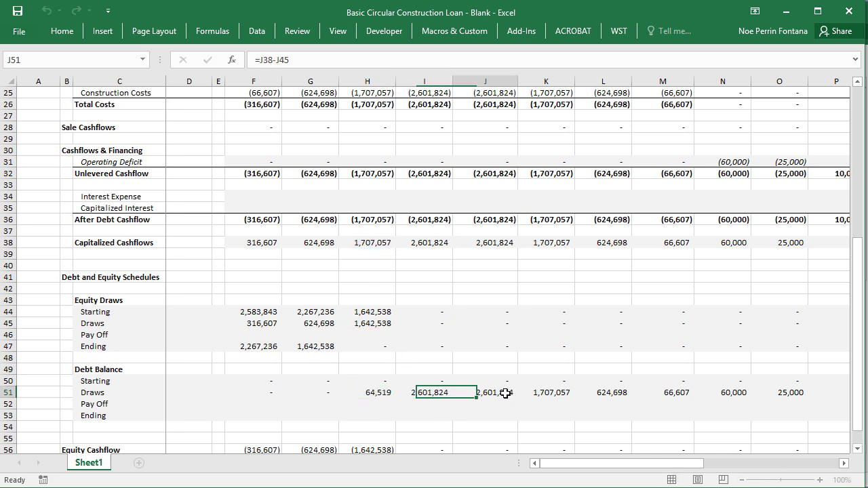
key(F2)
key(Escape)
key(Right)
key(F2)
key(Escape)
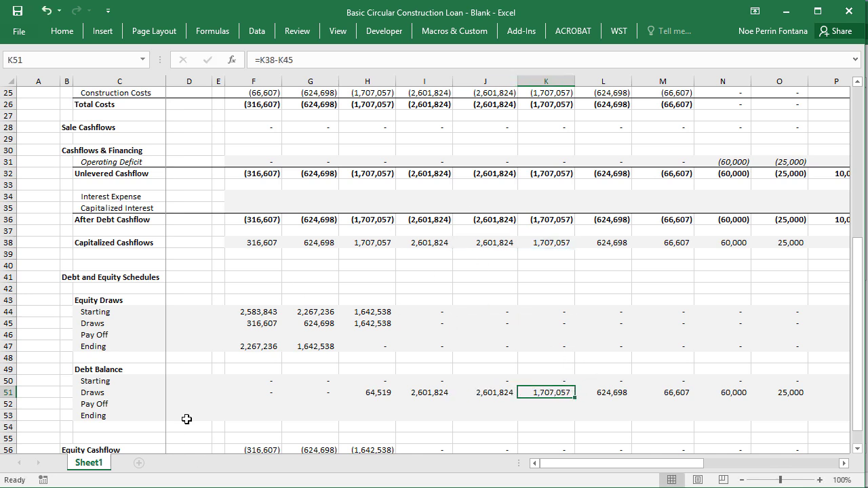
- Calculate the first month's Debt Balance Ending value in F53 with =F50+F51-F52
click(258, 396)
click(262, 411)
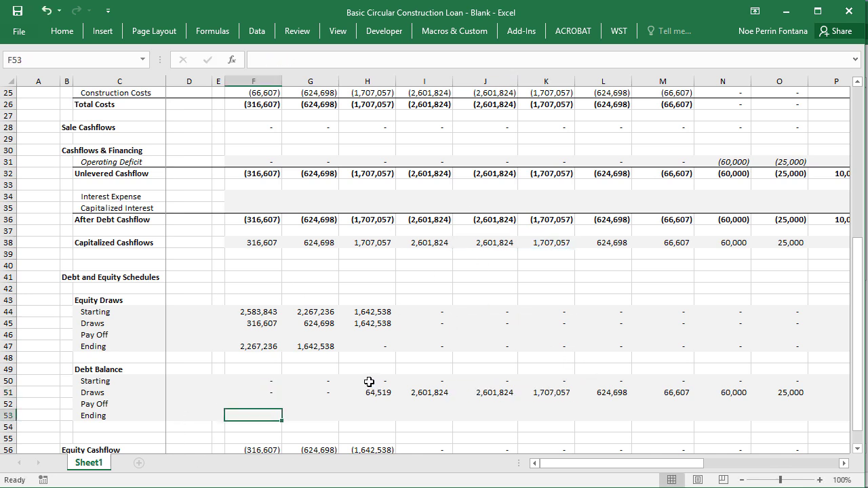
text(=)
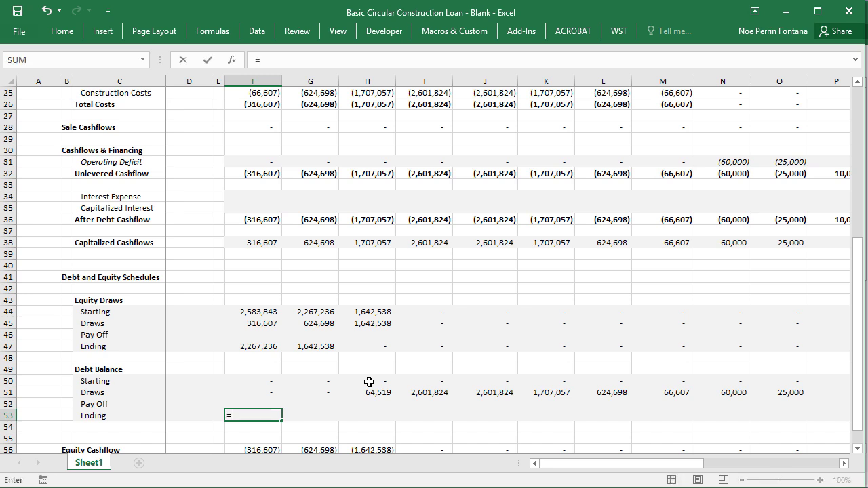
key(Up)
key(Up)
key(Up)
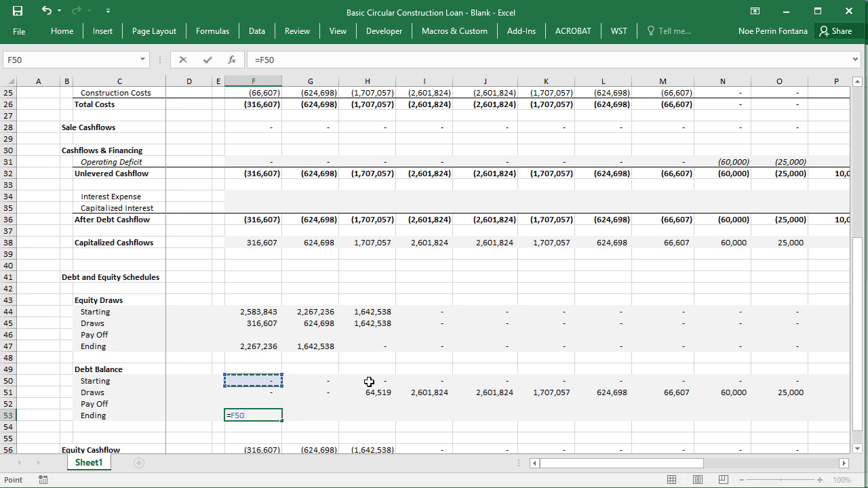
text(+)
key(Up)
key(Up)
text(-)
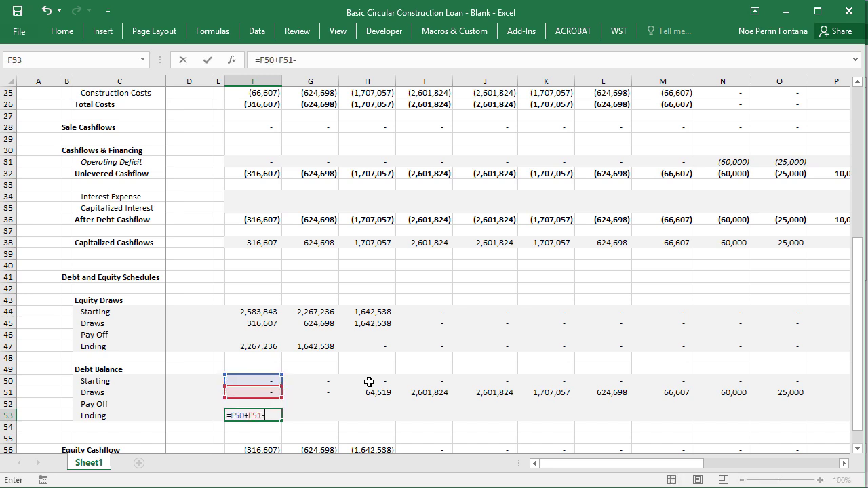
key(Up)
key(Return)
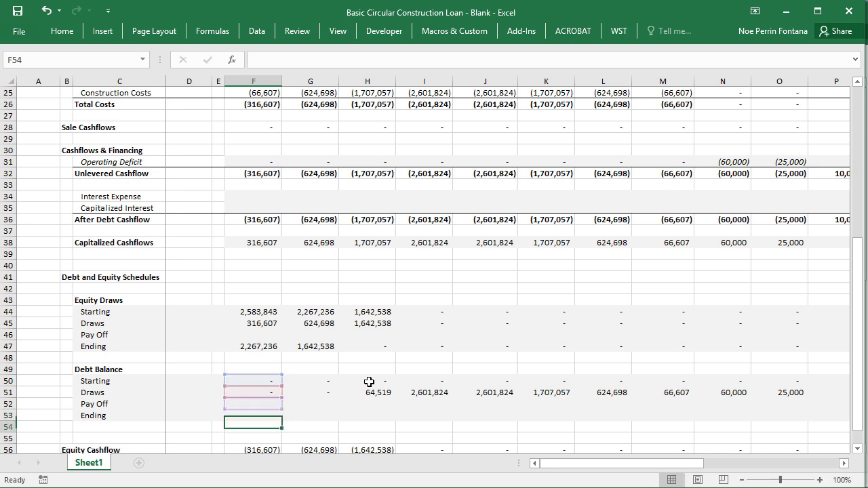
- Fill the Debt Balance Ending formula from F53 across the remaining months through W53
key(Up)
key(shift+Right)
key(shift+Right)
drag(516, 415, 799, 417)
key(Left)
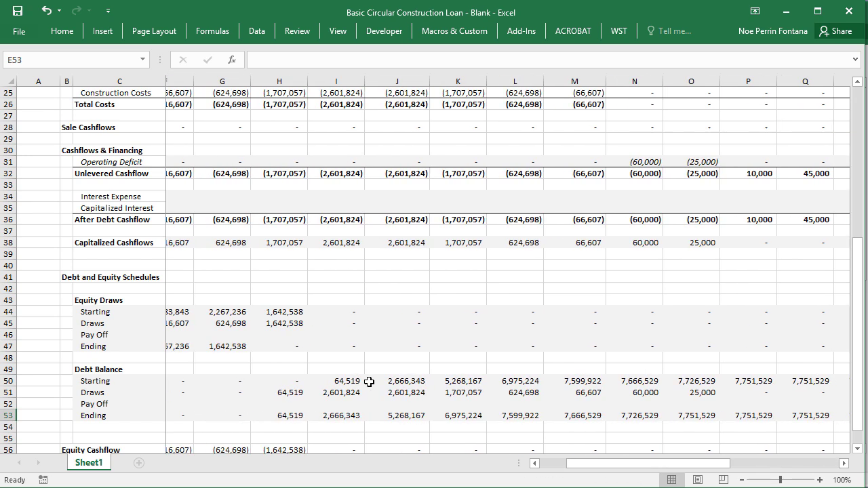
- Review how the Debt Balance rolls from I50 through the monthly Ending values to the final month in W53
click(383, 381)
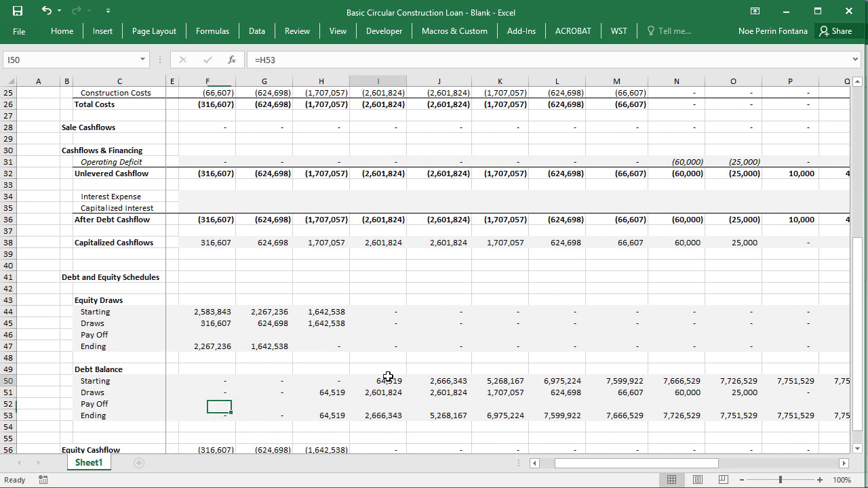
click(385, 415)
click(458, 411)
drag(565, 468, 609, 468)
click(606, 413)
drag(662, 465, 731, 465)
click(782, 415)
- Set the final month's debt Pay Off in W52 to the lesser of Starting balance and After Debt Cashflow with =MIN(W50,W36)
click(783, 403)
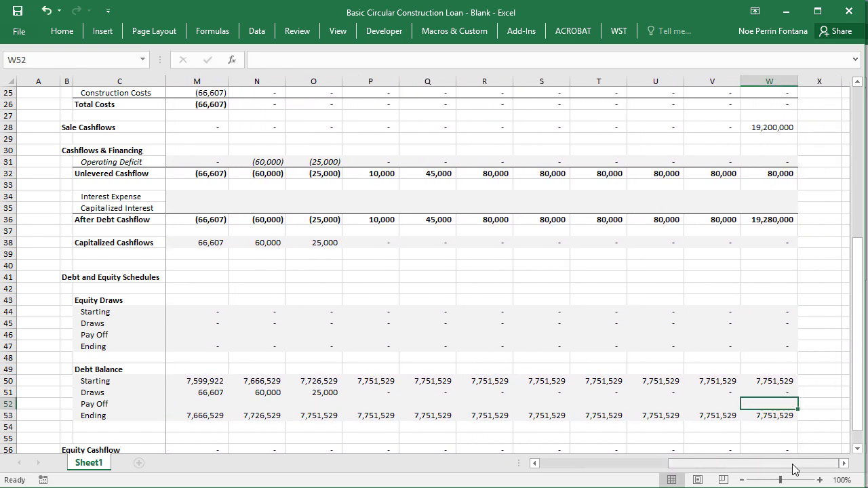
text(=)
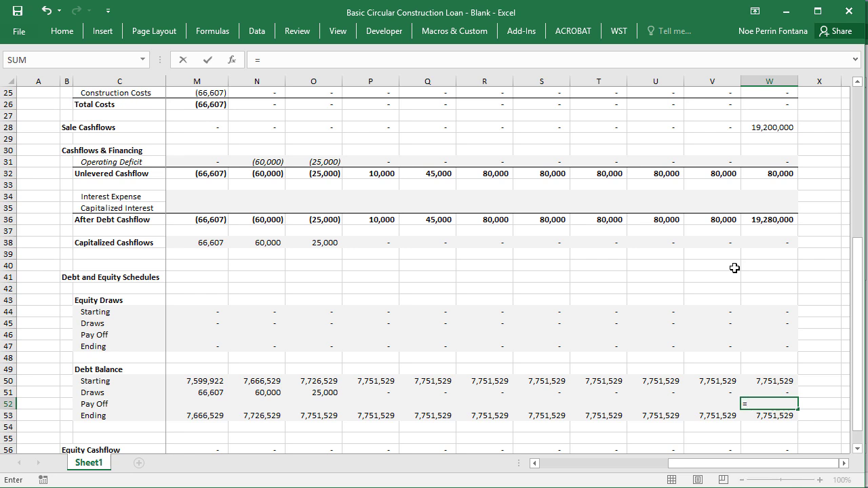
text(MIN()
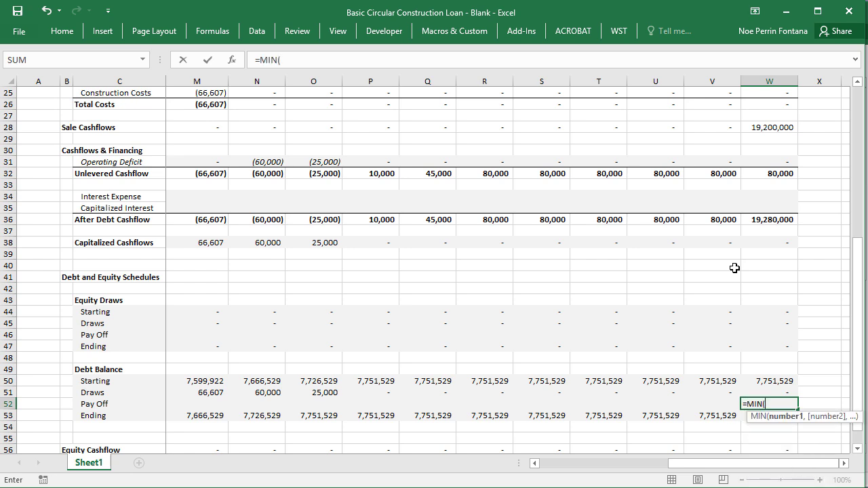
key(Up)
key(Up)
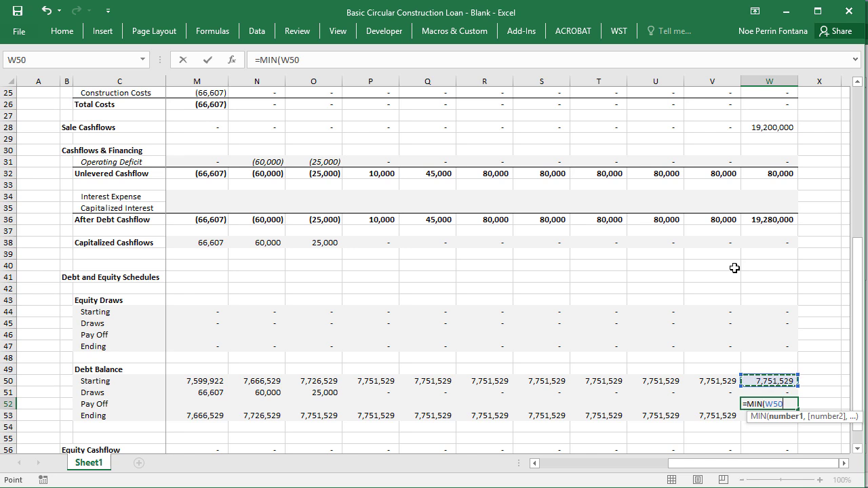
text(,)
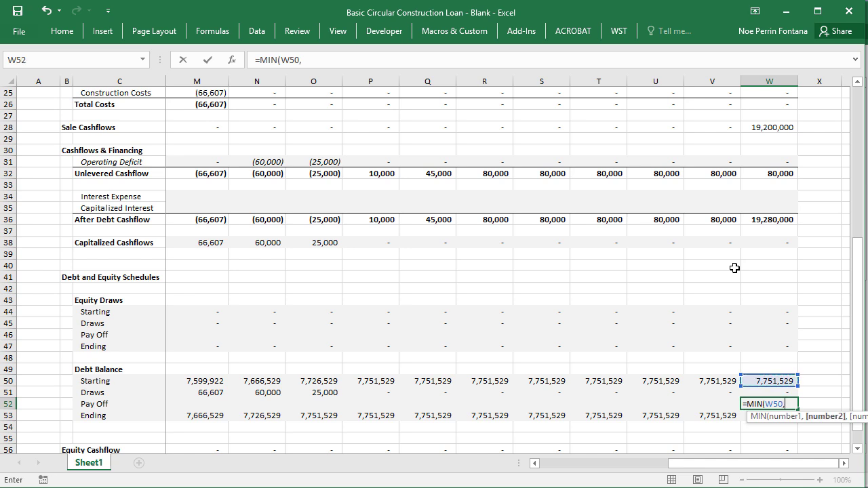
click(773, 220)
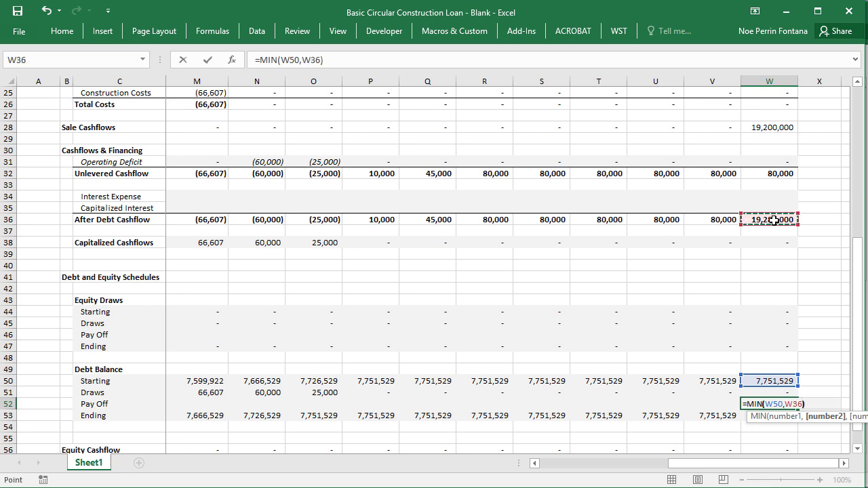
text())
key(Return)
key(Up)
key(F2)
key(Escape)
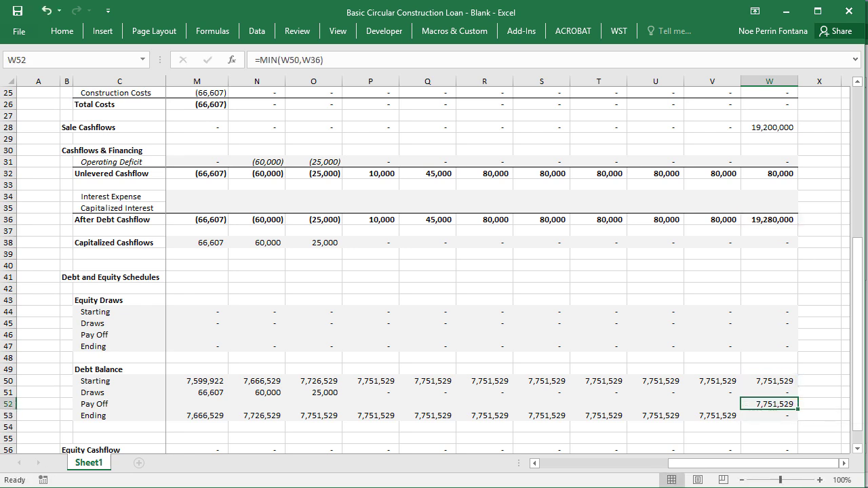
- Trace the Pay Off formula in W52 to the debt's Starting balance in W50 and After Debt Cashflow in W36
click(776, 230)
double_click(779, 404)
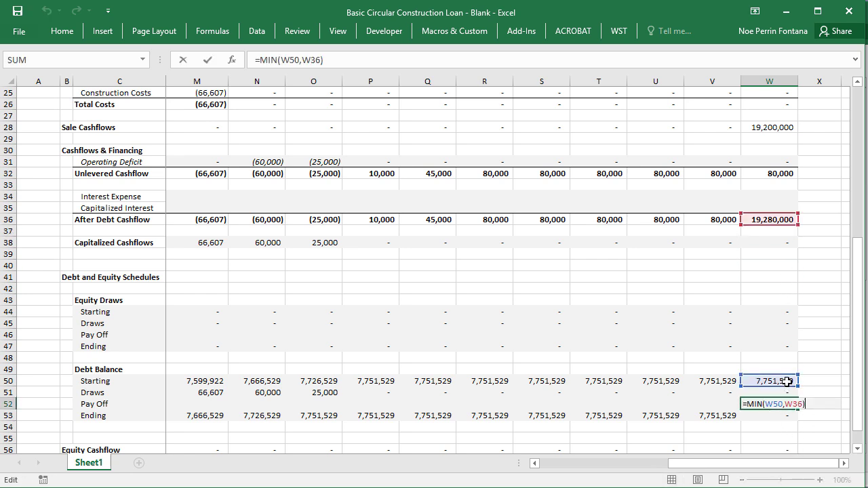
key(Escape)
click(785, 381)
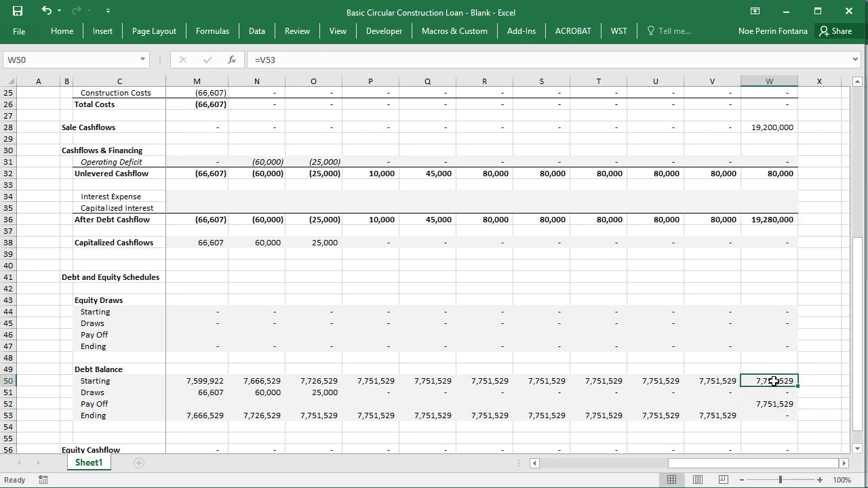
click(762, 223)
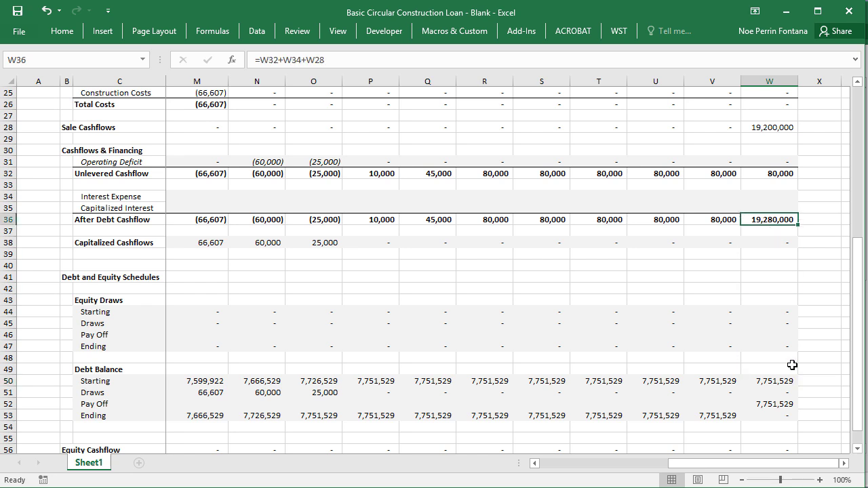
click(778, 405)
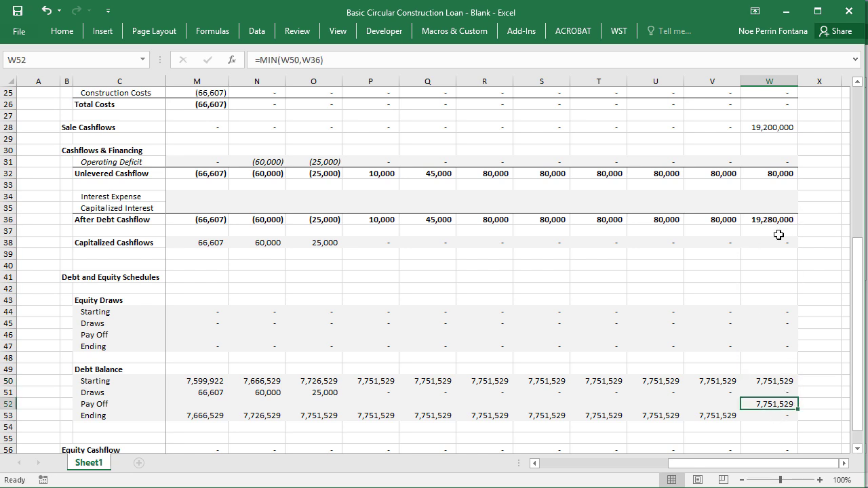
click(774, 389)
click(786, 379)
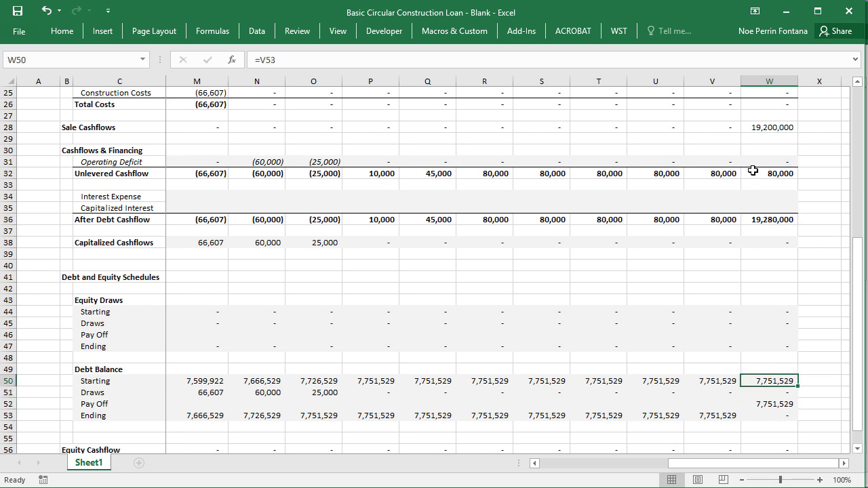
click(769, 219)
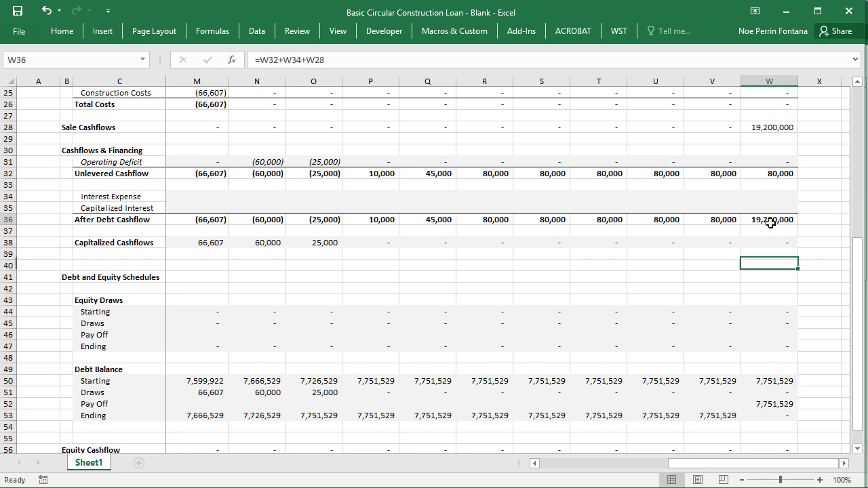
scroll(773, 220, down, 3)
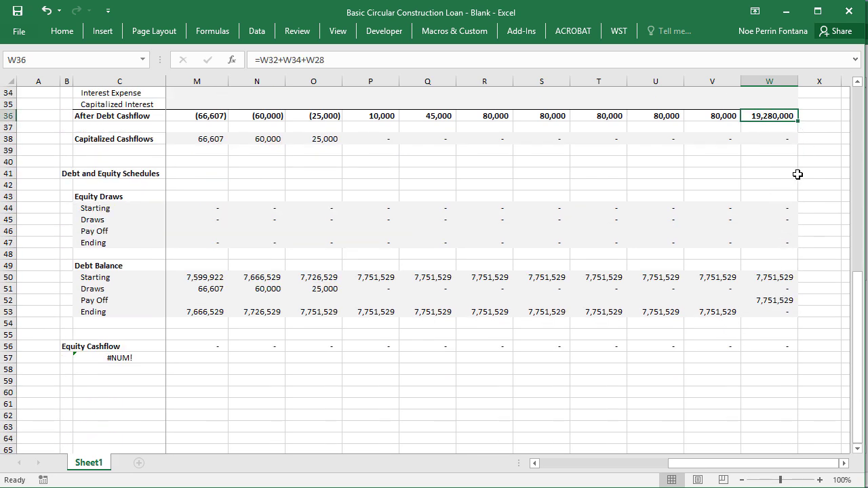
- Examine the first month of the Equity Draws and Debt Balance schedules, from Pay Off in F46 down to Starting in F50
scroll(797, 175, up, 3)
click(421, 334)
key(ctrl+Left)
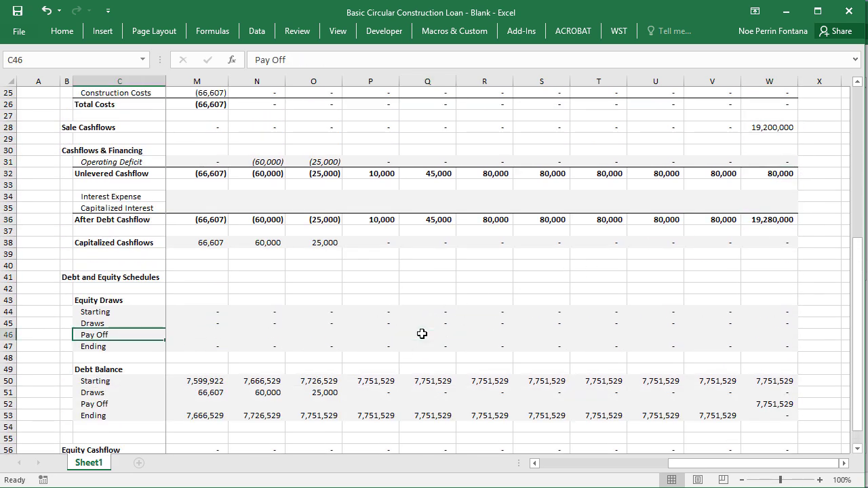
key(Right)
key(Right)
key(Right)
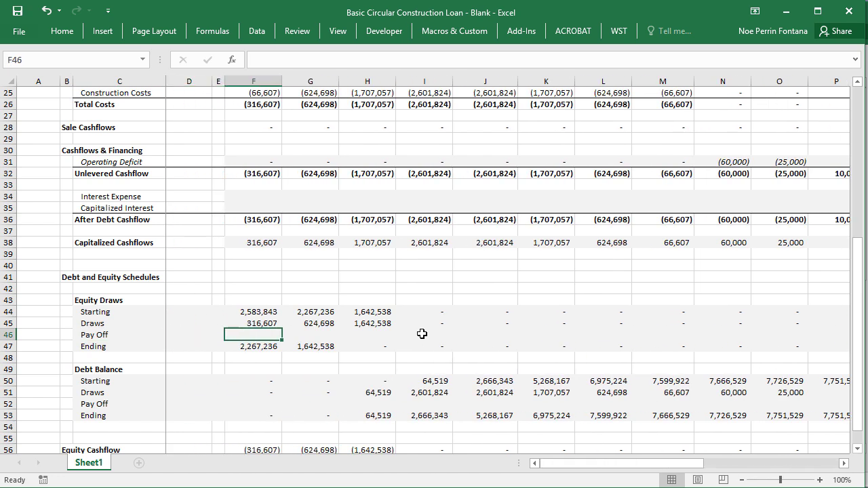
key(Down)
key(Down)
key(Down)
key(Down)
key(Down)
key(Down)
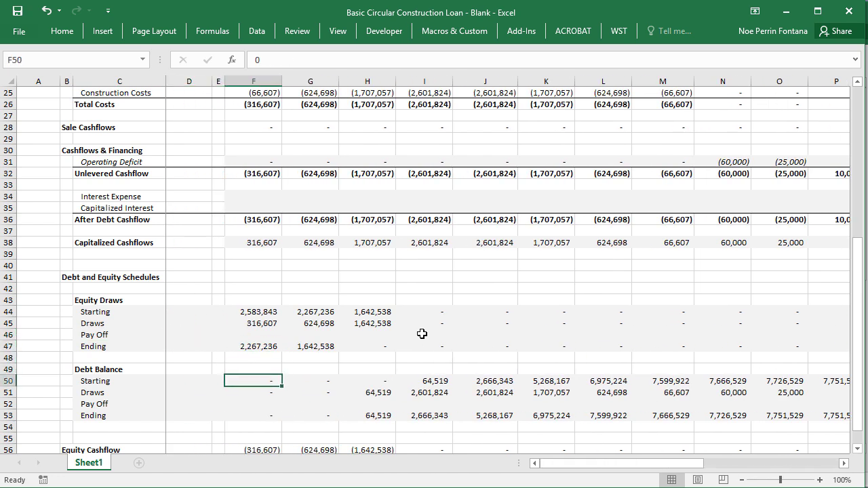
- Check which cells the final month's debt Pay Off formula in W52 references
key(ctrl+Right)
key(ctrl+c)
key(Left)
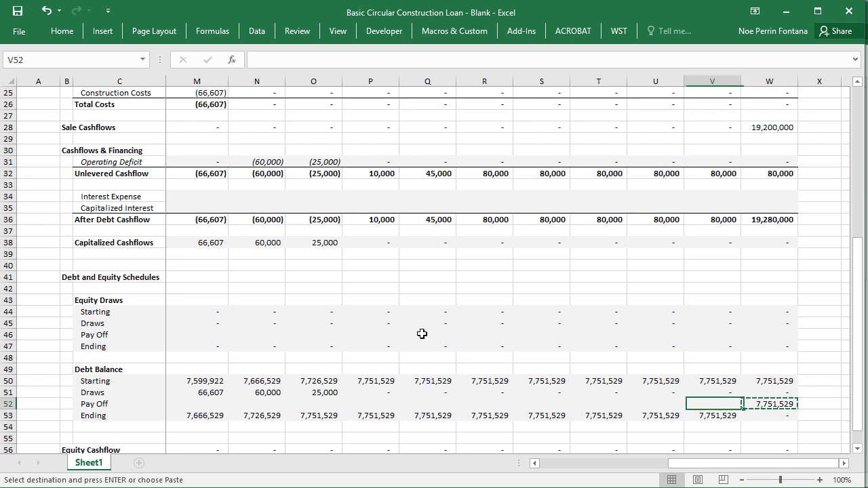
key(Right)
key(Escape)
key(F2)
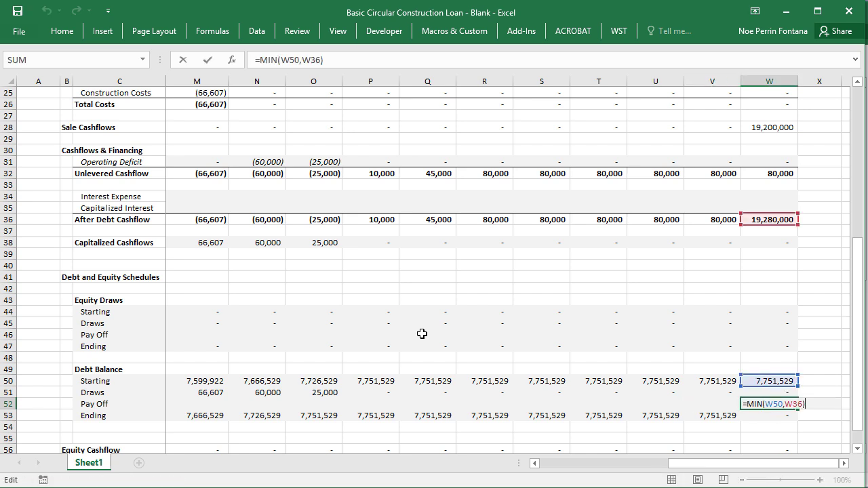
key(Escape)
key(Left)
key(Right)
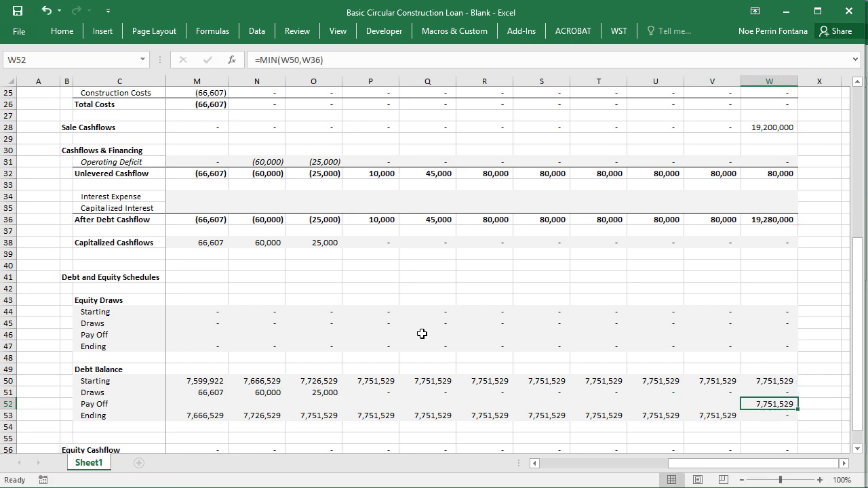
key(F2)
key(Escape)
- Copy the debt Pay Off formula from W52 into the first month's Pay Off cell, F52
key(ctrl+c)
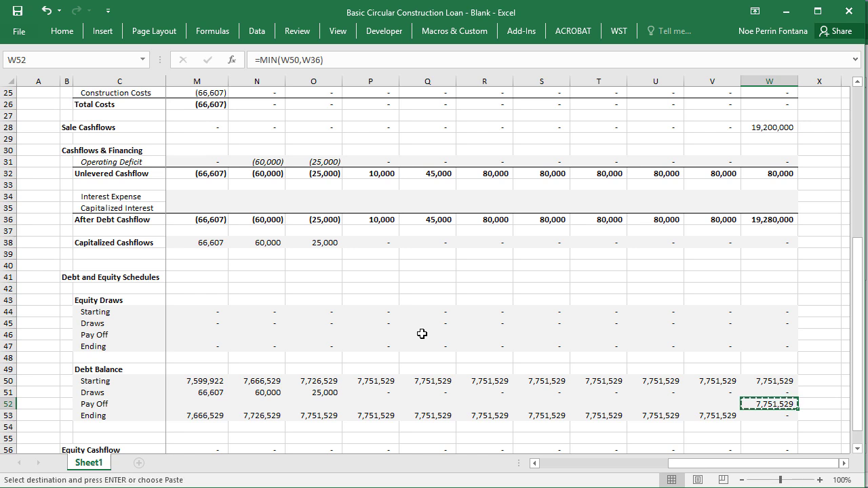
key(Down)
key(Left)
key(ctrl+Left)
key(Up)
key(ctrl+v)
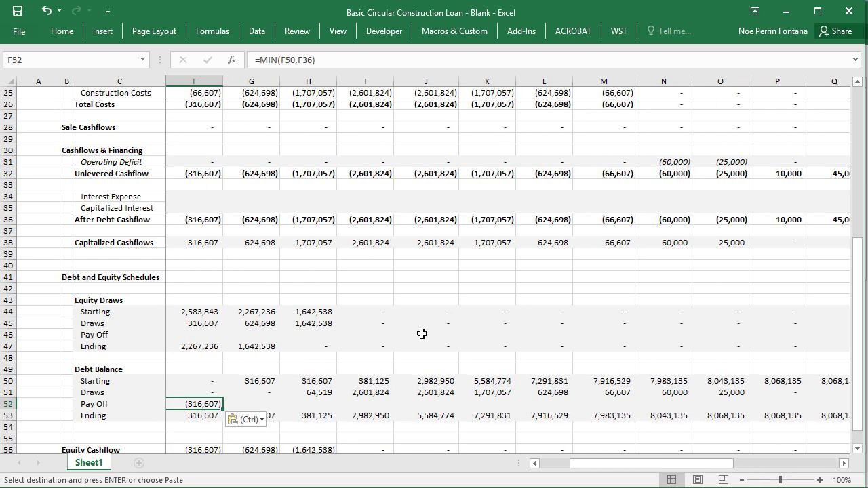
- Floor the debt Pay Off in F52 at zero with =MAX(0,MIN(F50,F36)) and fill it across through W52
key(F2)
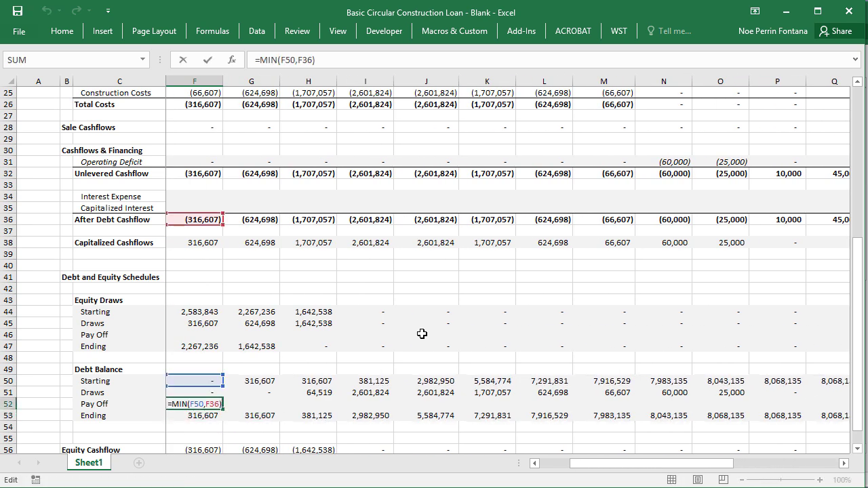
click(262, 60)
text(MAC)
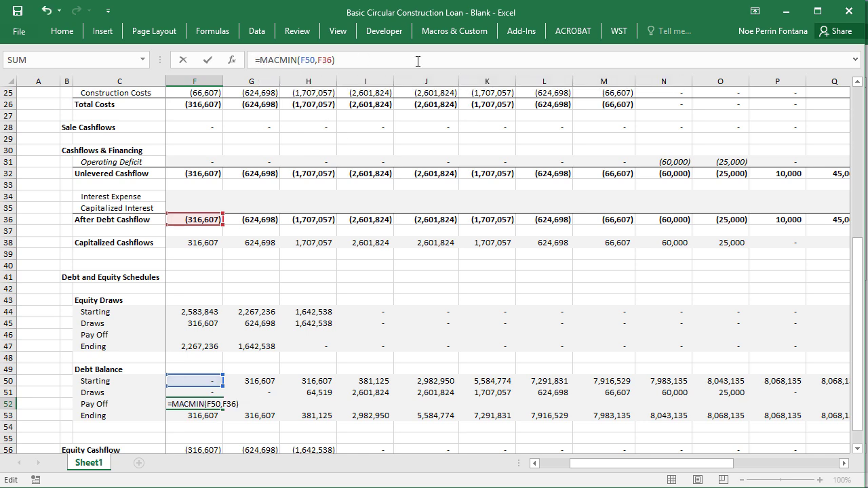
key(BackSpace)
text(X0)
key(BackSpace)
text(()
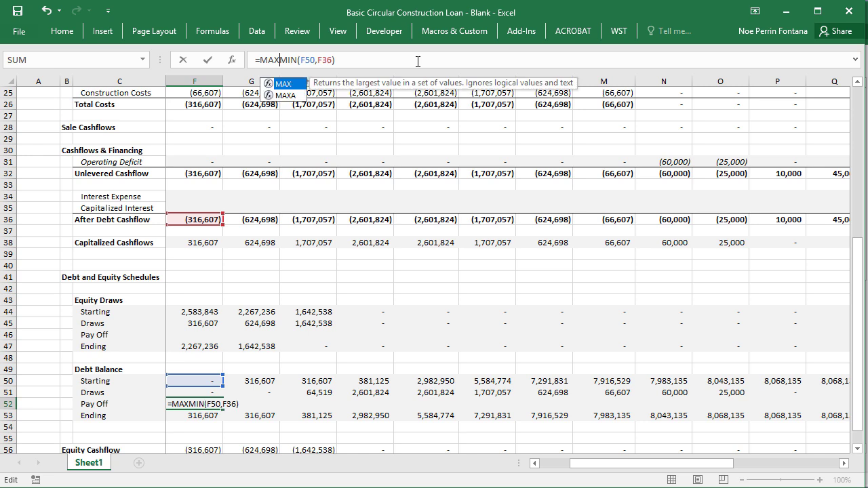
text(0,)
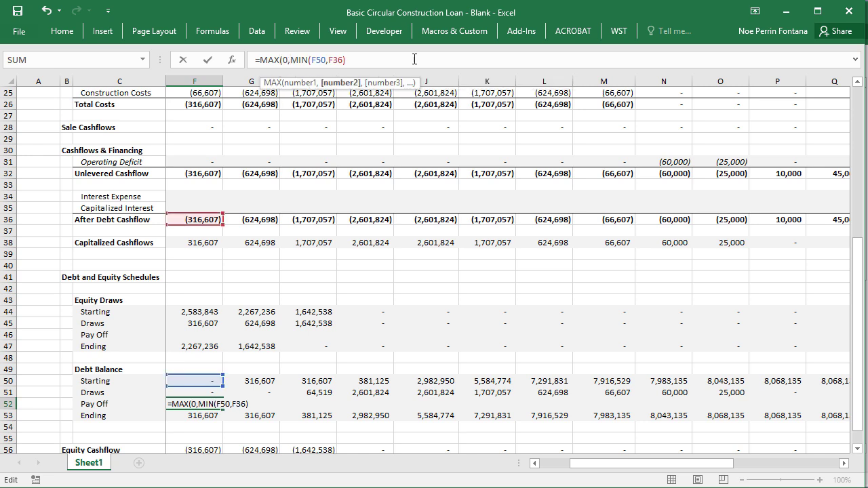
text())
key(Return)
key(Up)
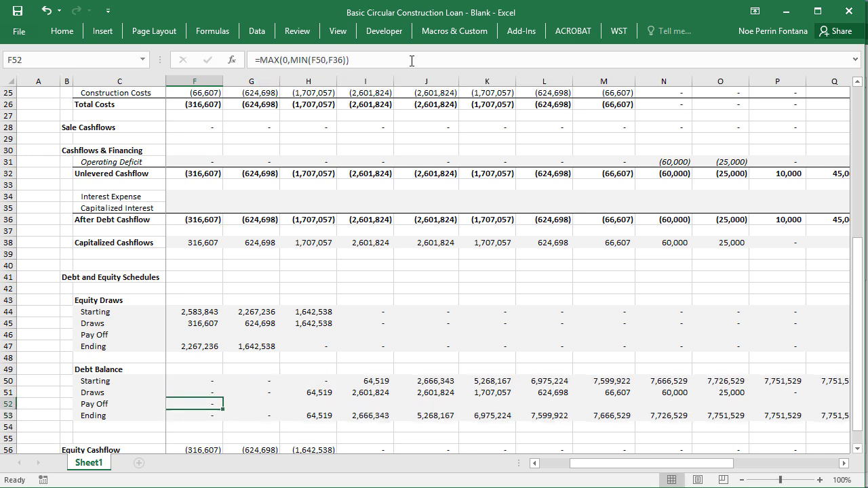
key(ctrl+shift+Right)
key(ctrl+r)
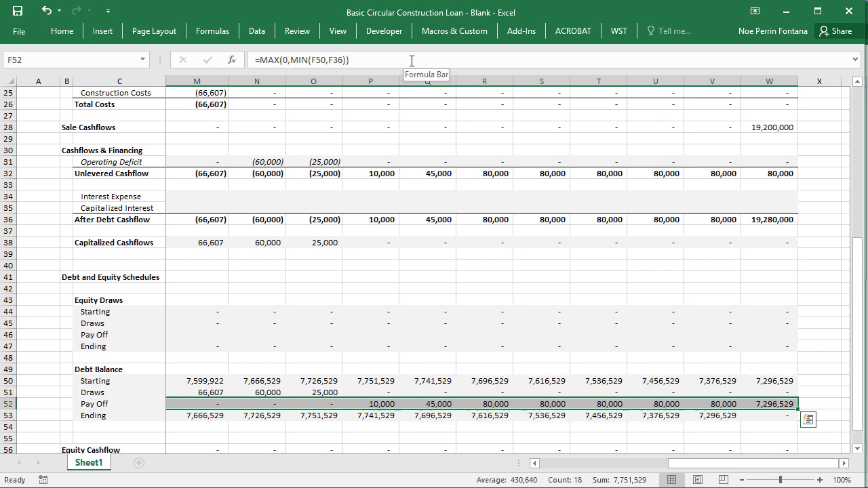
- Examine the filled debt Pay Off formula in G52 and the Starting and After Debt Cashflow cells it references
key(Left)
key(Right)
key(Right)
click(410, 59)
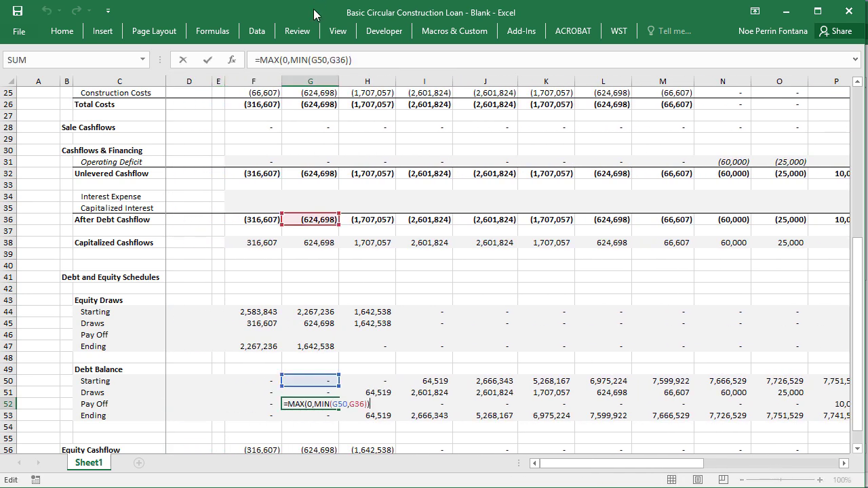
key(Escape)
click(322, 61)
key(Escape)
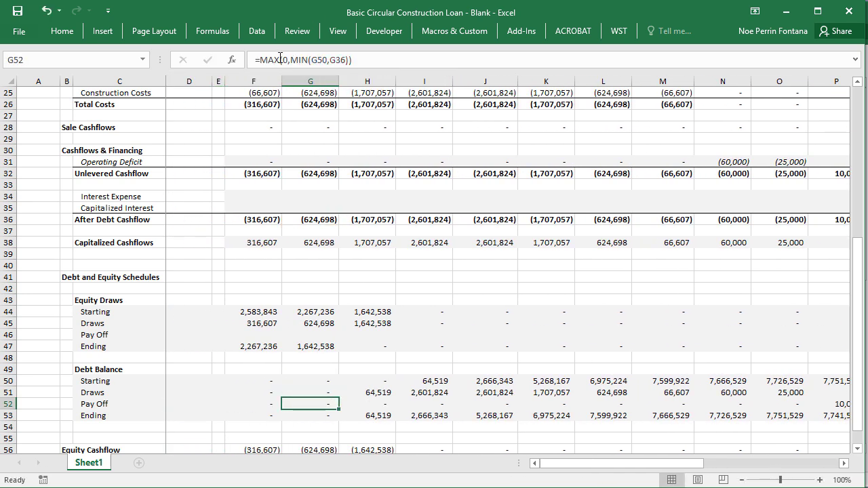
click(286, 59)
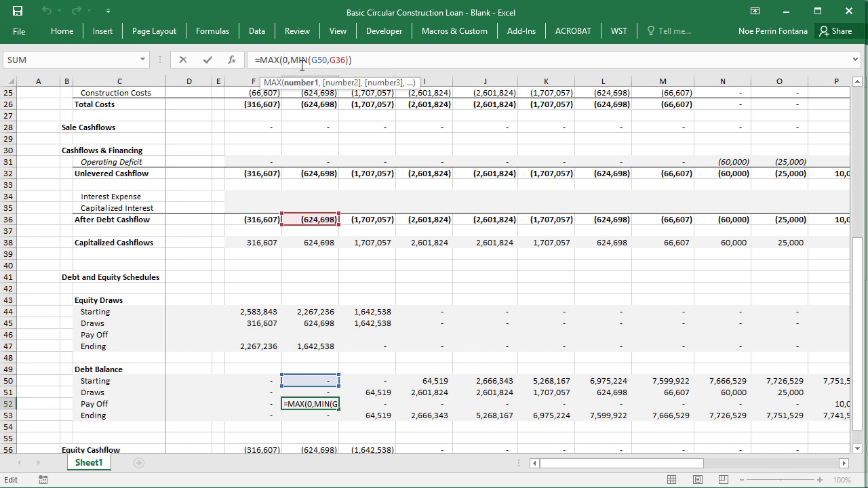
key(Escape)
- Review the MAX and MIN arguments of the Pay Off formula in F52 and its row across to W52
click(255, 402)
click(275, 61)
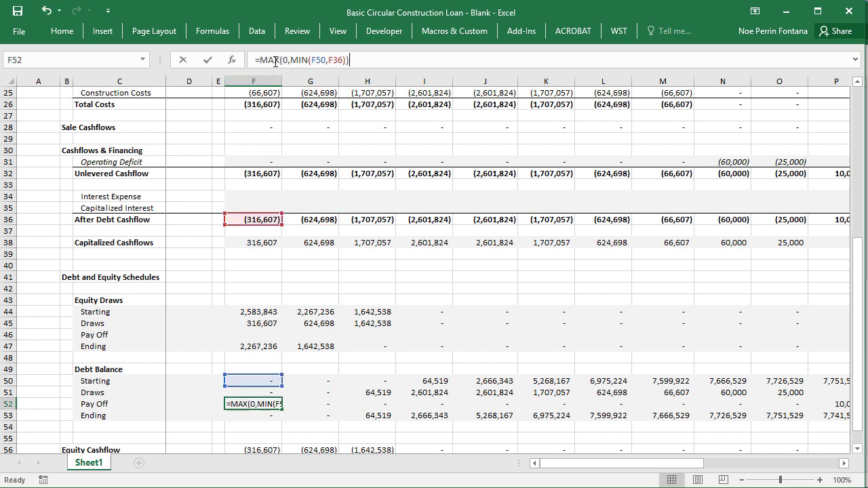
mouse_move(290, 59)
mouse_down()
mouse_move(345, 63)
mouse_move(291, 60)
mouse_up()
click(284, 61)
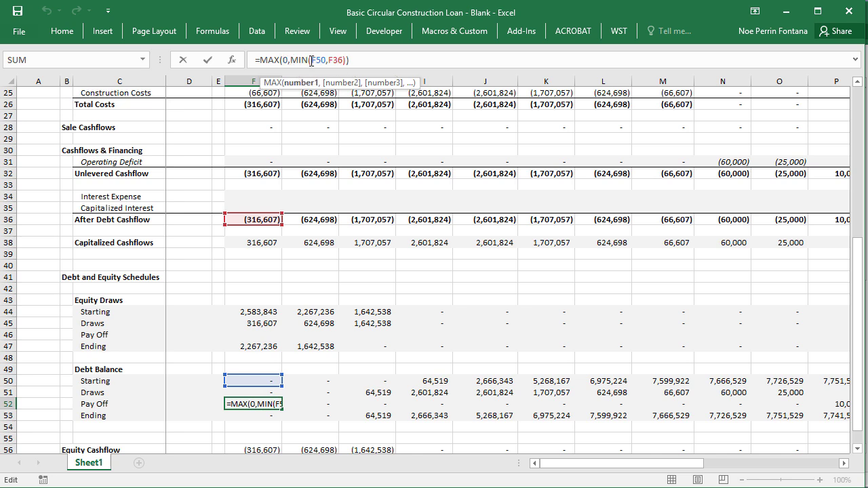
click(315, 61)
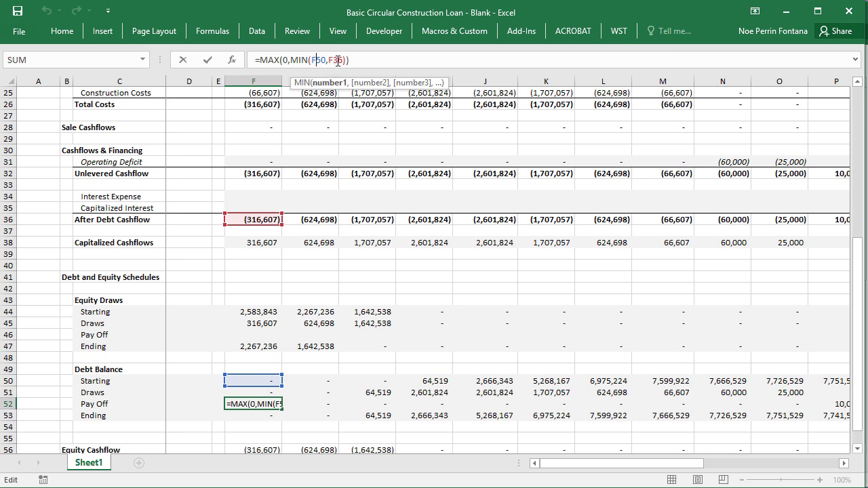
drag(334, 61, 314, 62)
key(ctrl+Return)
key(ctrl+shift+Right)
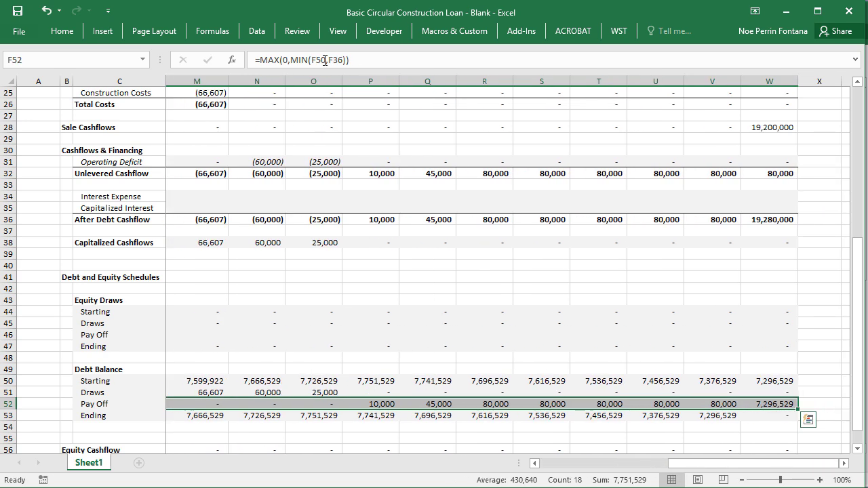
- Trace the final month's debt Starting balance in W50 to the prior month's Ending, and return along the Pay Off row to F52
click(767, 384)
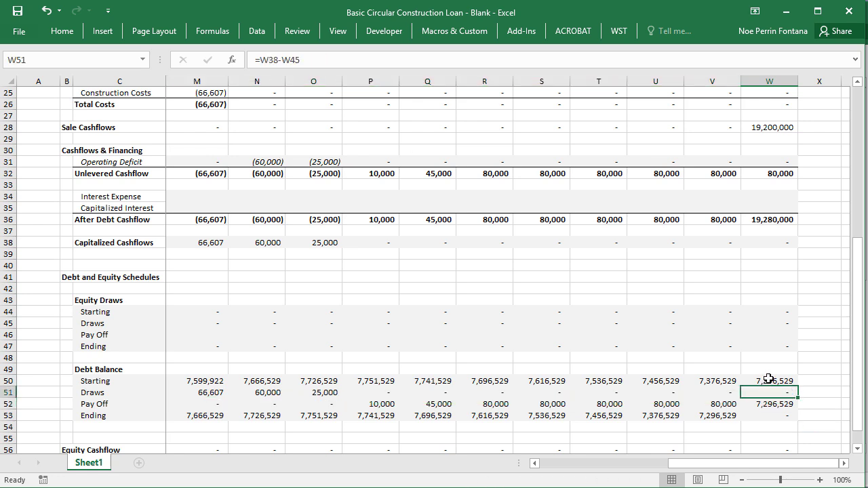
double_click(767, 384)
key(Escape)
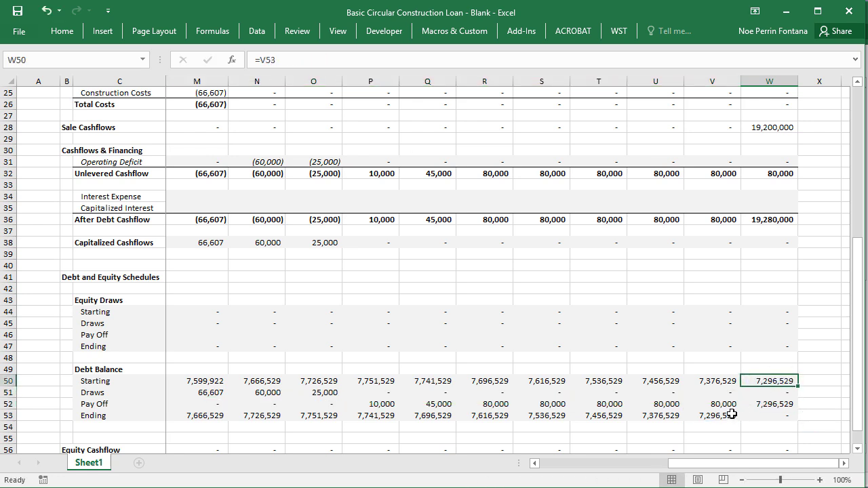
key(Down)
key(Down)
key(Left)
key(ctrl+Left)
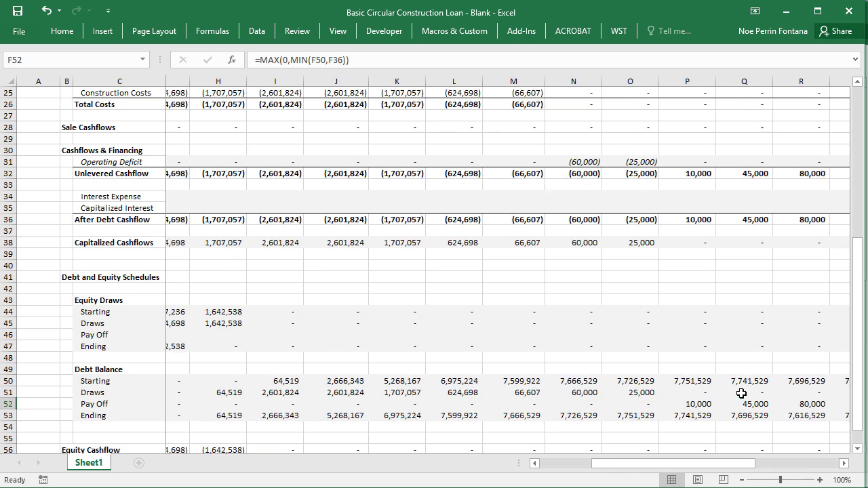
- Review the monthly debt Pay Off amounts leading up to the sale month, especially R52 through T52
key(ctrl+Right)
key(Left)
key(Left)
key(Left)
key(Left)
key(Left)
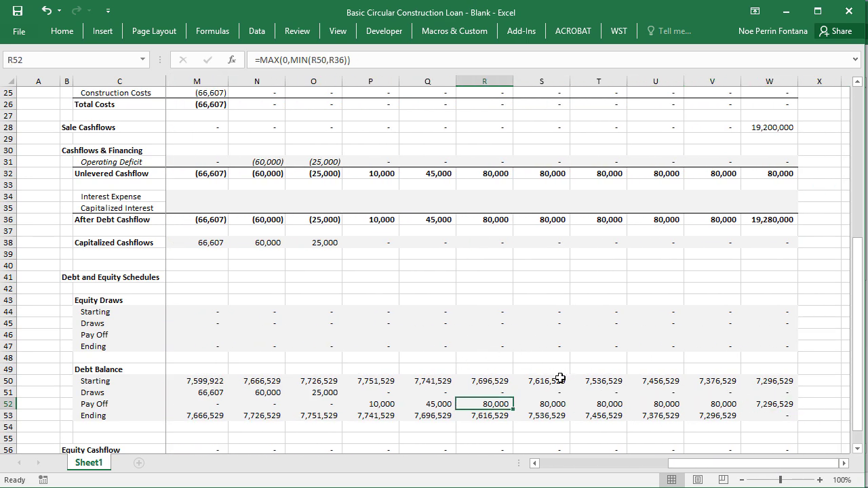
key(Right)
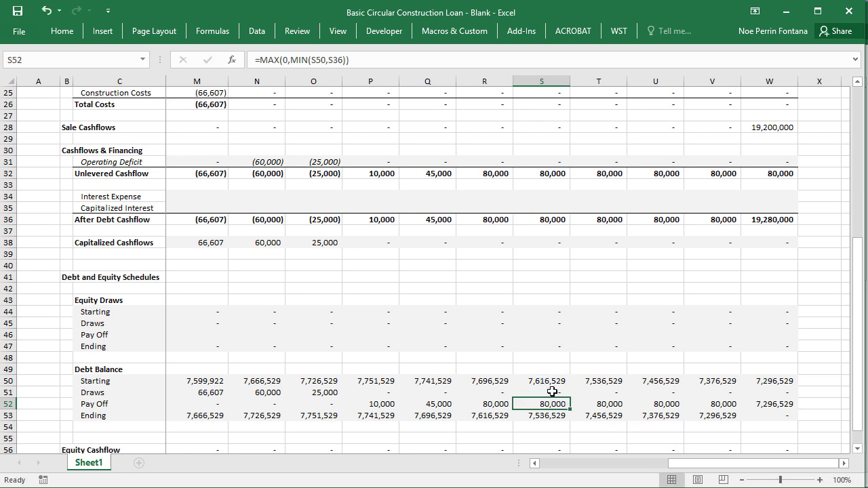
key(Right)
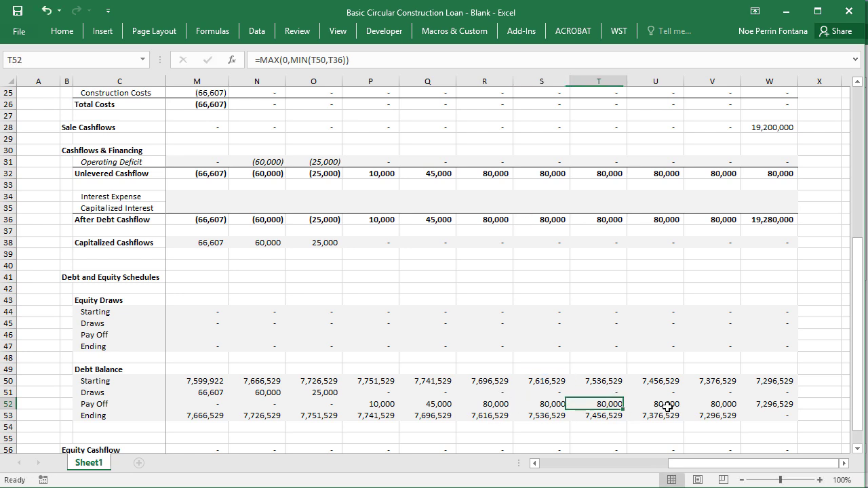
- Compare the Pay Off formula references in R52, S52, T52 and the final month's W52
key(Left)
key(F2)
key(Escape)
key(Left)
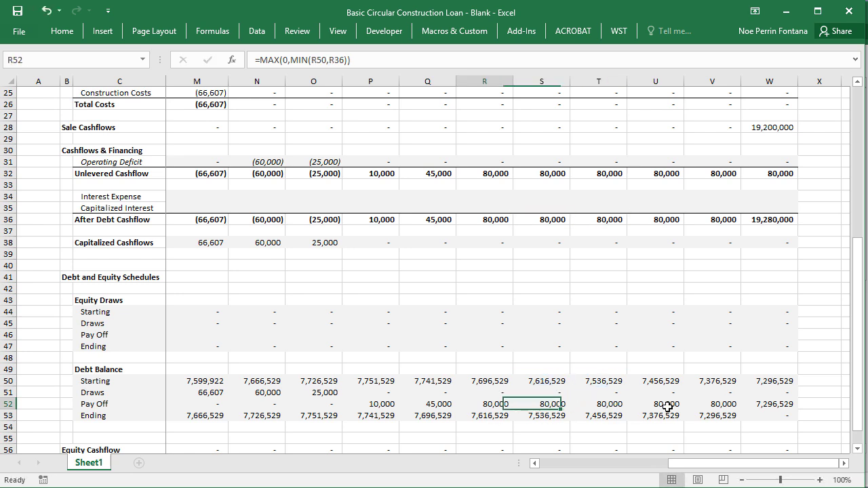
key(F2)
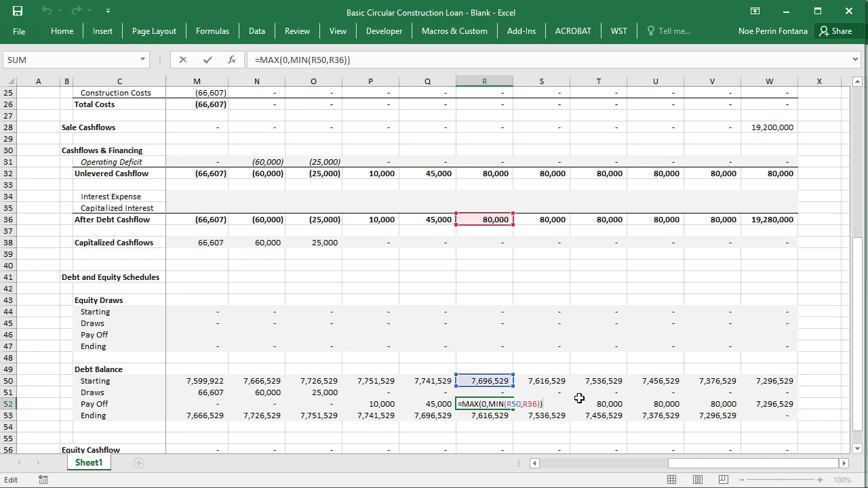
key(Escape)
key(Right)
key(F2)
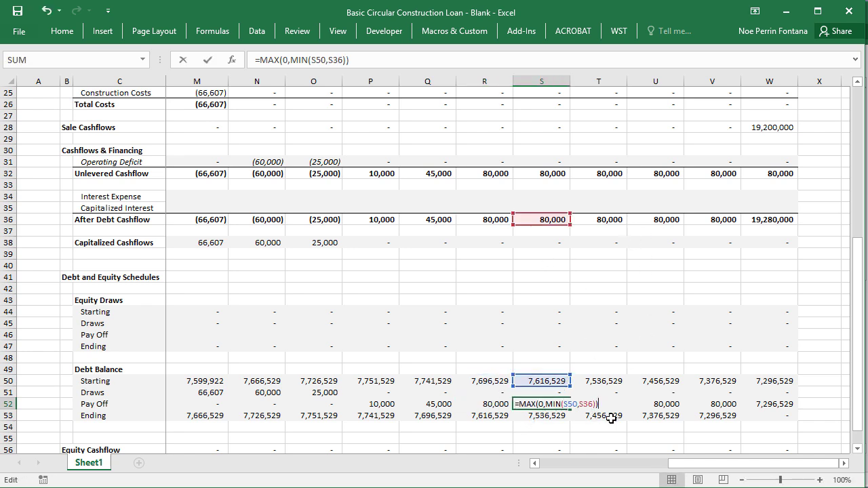
key(Escape)
double_click(621, 406)
key(Escape)
double_click(765, 403)
key(Escape)
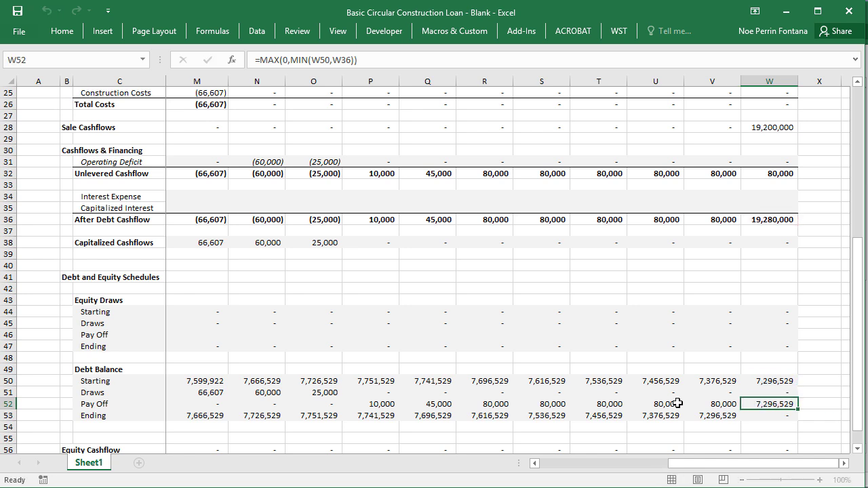
- Enter the equity Pay Off formula =MAX(0,F36-F52) in F46, subtracting the debt pay-off from the After Debt Cashflow
click(678, 402)
key(ctrl+Left)
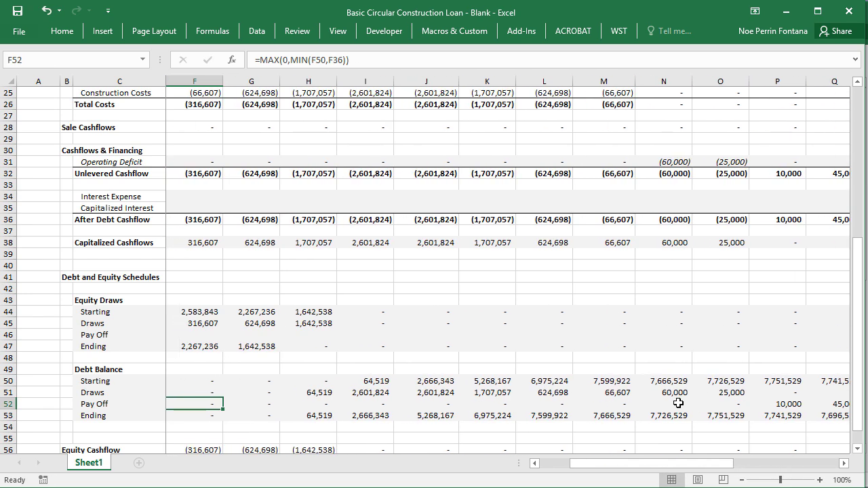
key(Right)
key(Right)
key(Left)
key(Left)
key(Up)
click(203, 332)
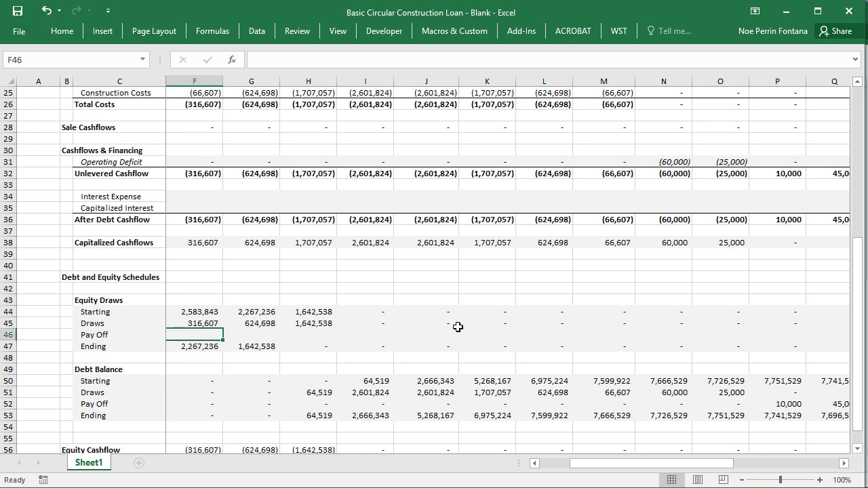
text(=MA)
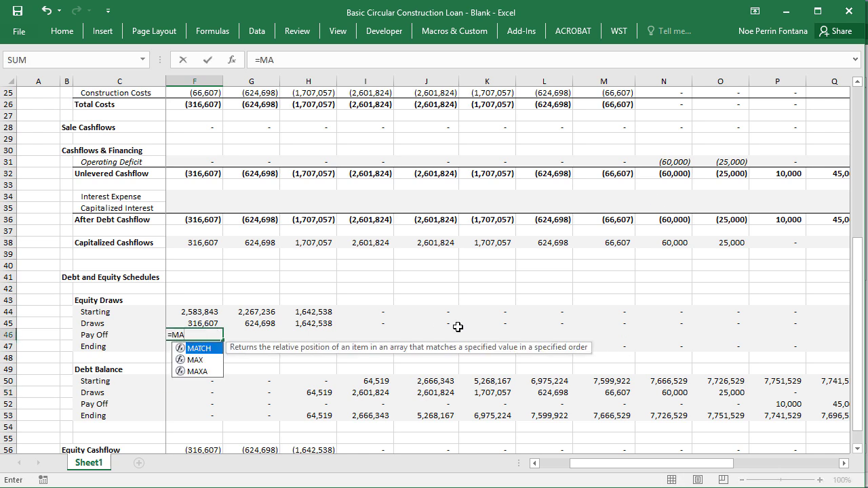
text(X()
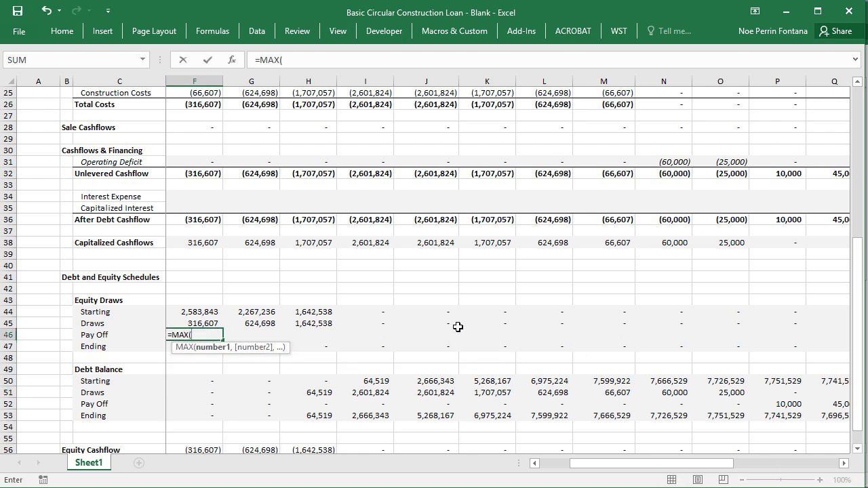
text(0.)
key(BackSpace)
text(,)
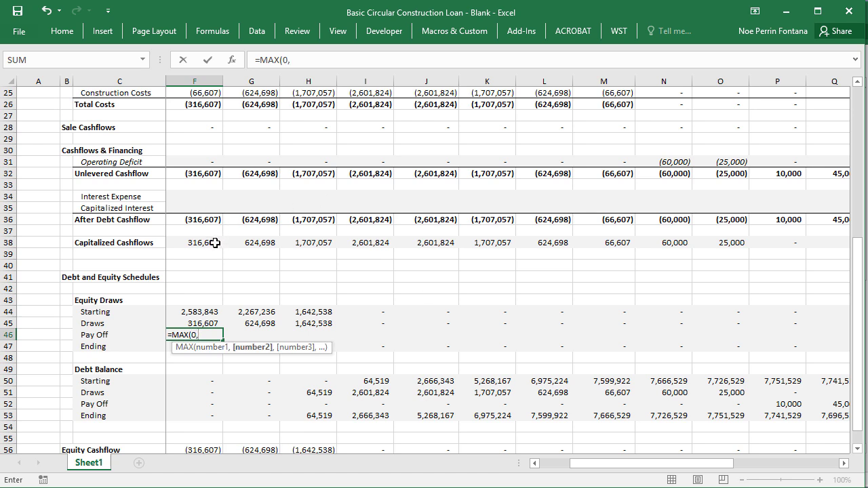
click(208, 219)
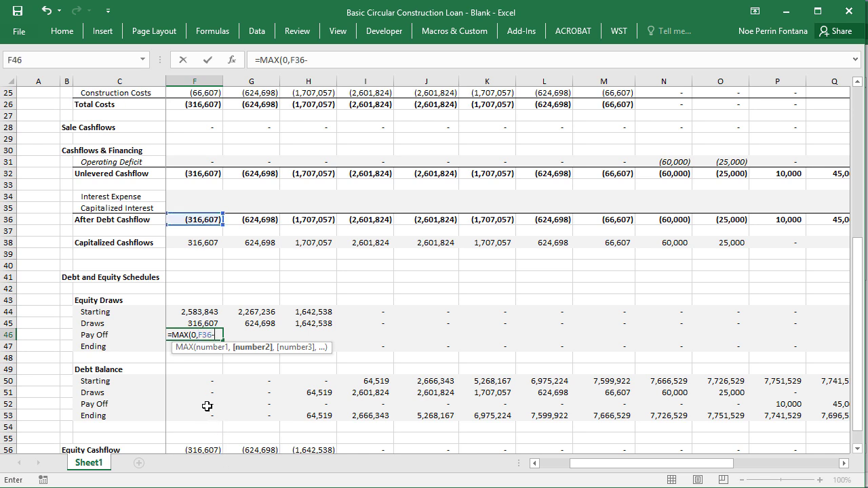
click(207, 406)
text())
key(Return)
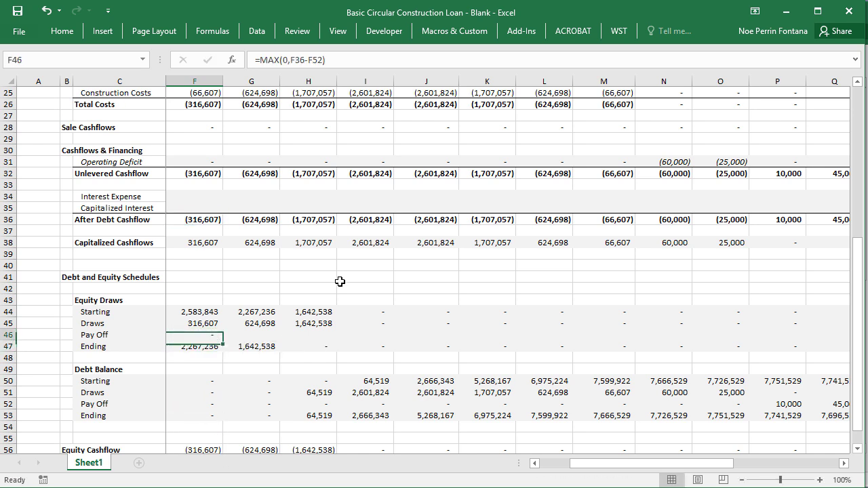
- Fill the equity Pay Off formula across row 46 from F46 to W46 and check the references in W46
key(ctrl+Right)
key(Up)
key(ctrl+shift+Left)
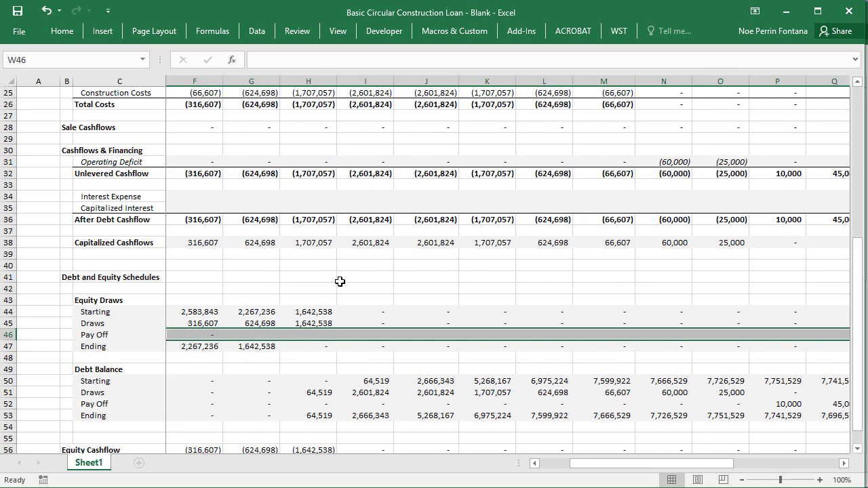
key(ctrl+r)
key(F2)
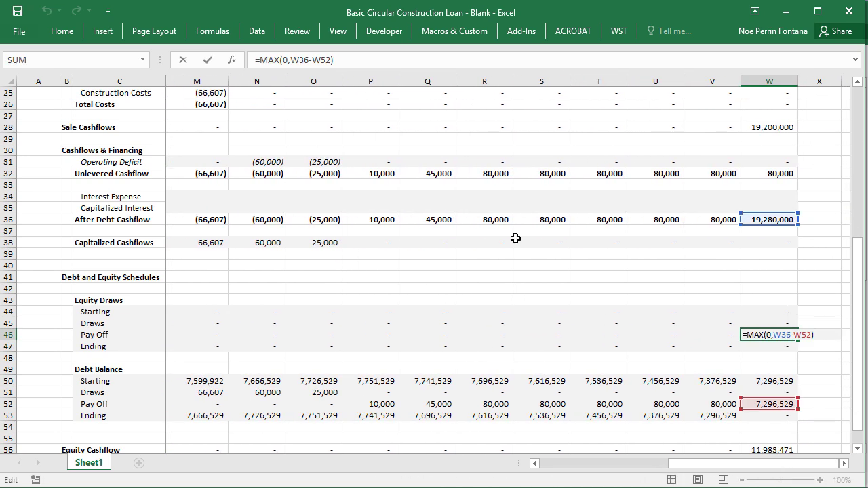
key(Escape)
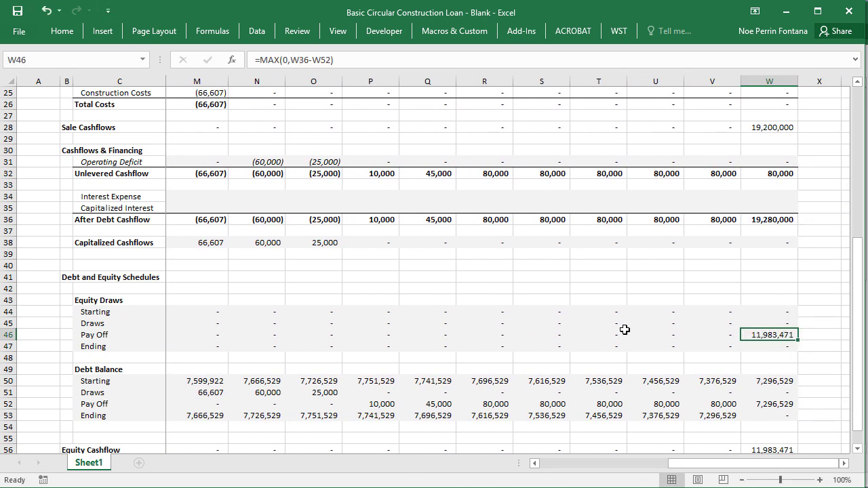
- Examine the MAX arguments of the equity Pay Off formula in N46 and the After Debt Cashflow in N36 that it references
click(546, 327)
click(273, 335)
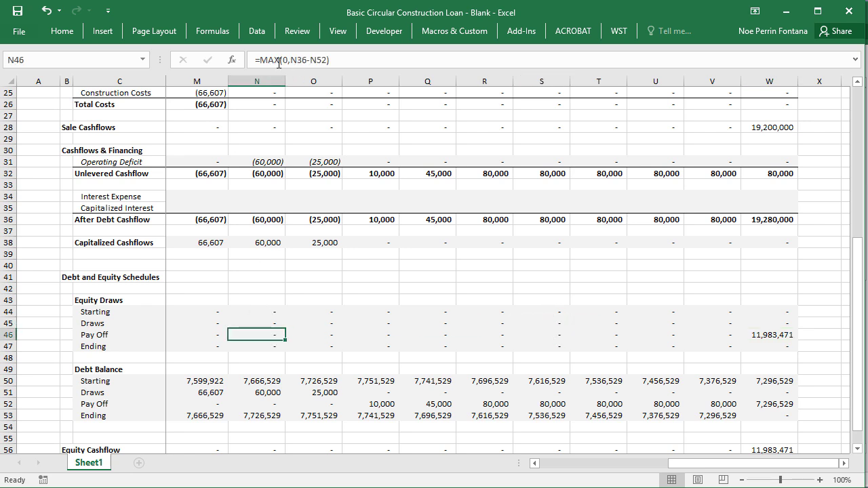
click(279, 62)
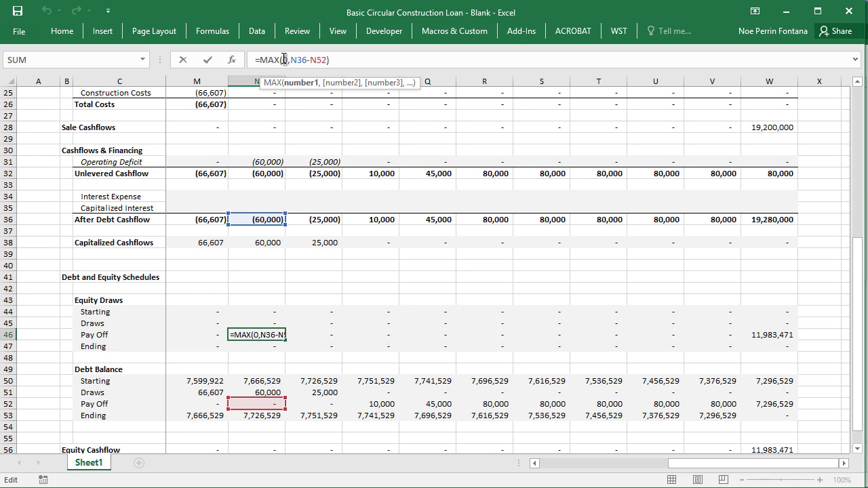
key(Right)
key(Right)
key(Right)
key(Right)
key(Right)
key(Right)
key(Right)
key(Right)
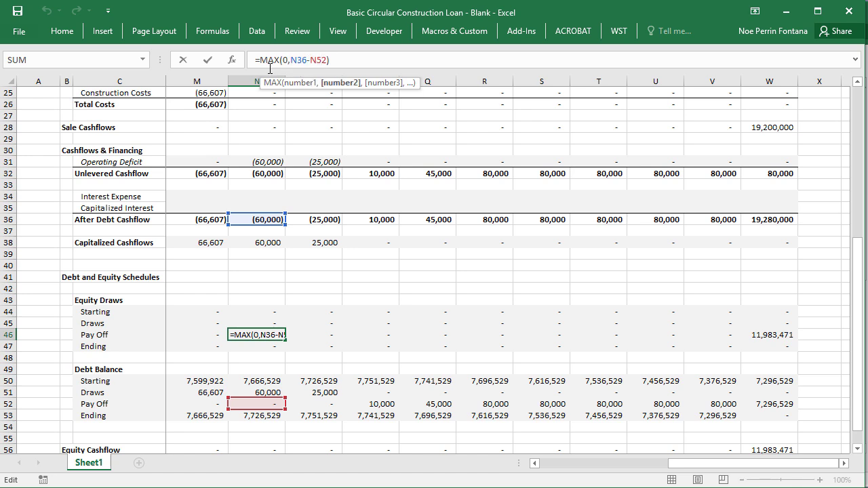
key(Escape)
double_click(269, 230)
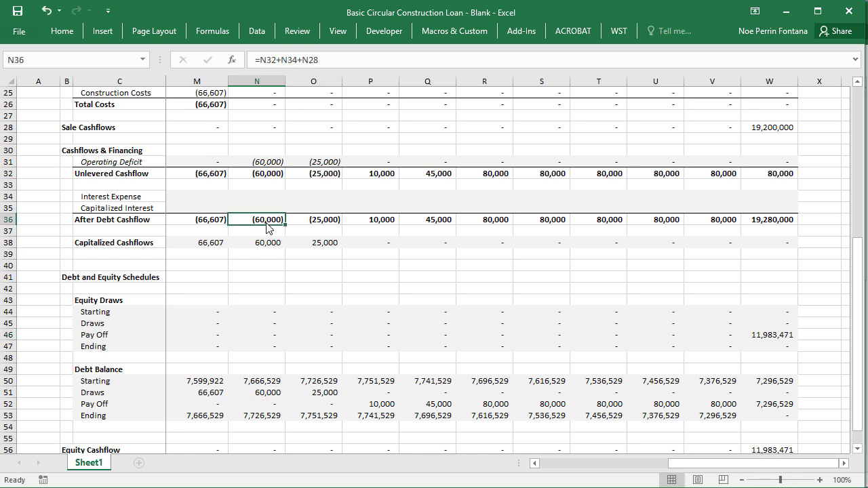
key(Escape)
double_click(268, 335)
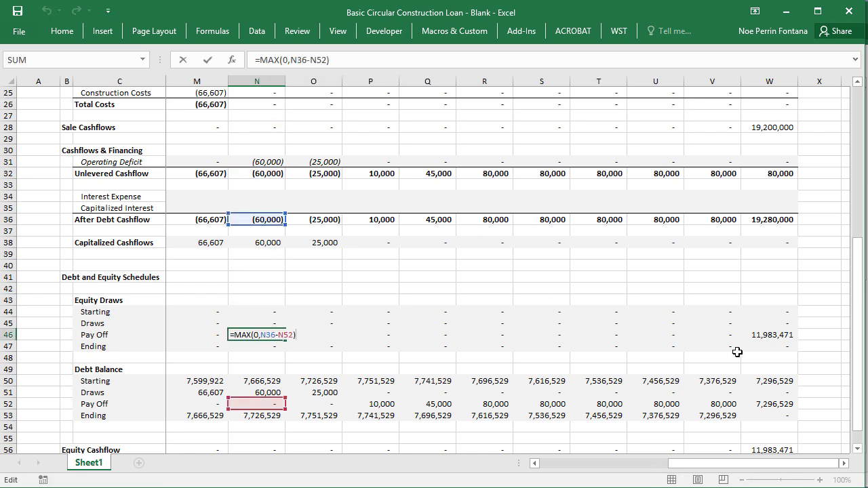
- Compare the equity Pay Off formula references in V46 with those in the sale month's W46
key(Escape)
click(760, 336)
key(F2)
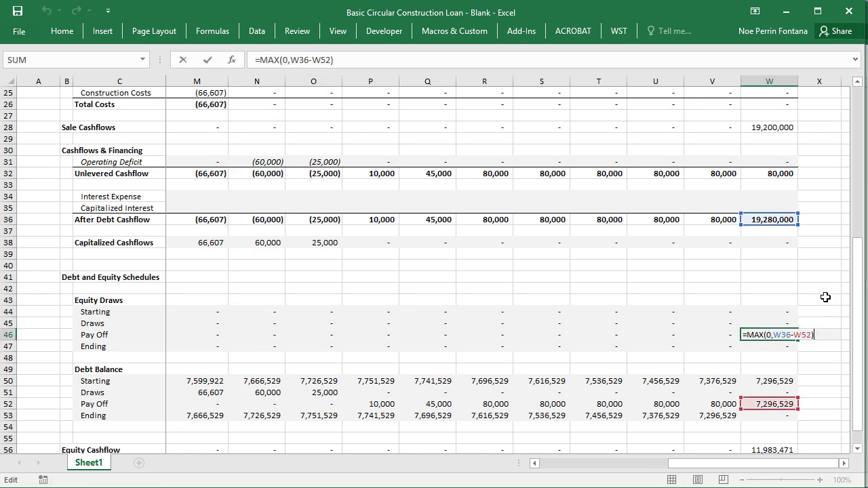
key(Escape)
double_click(732, 333)
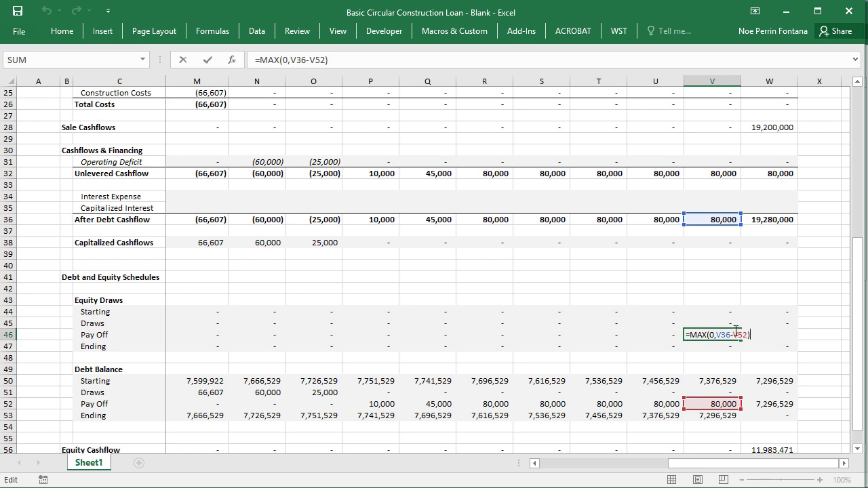
double_click(769, 334)
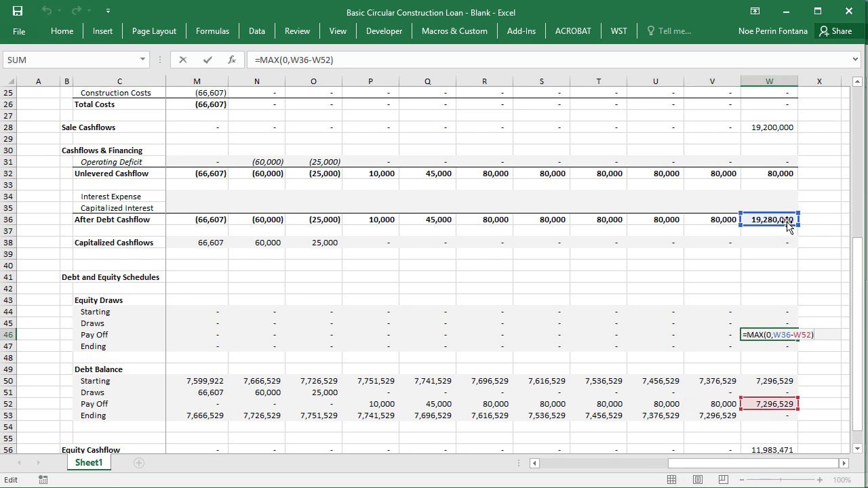
key(ctrl+Return)
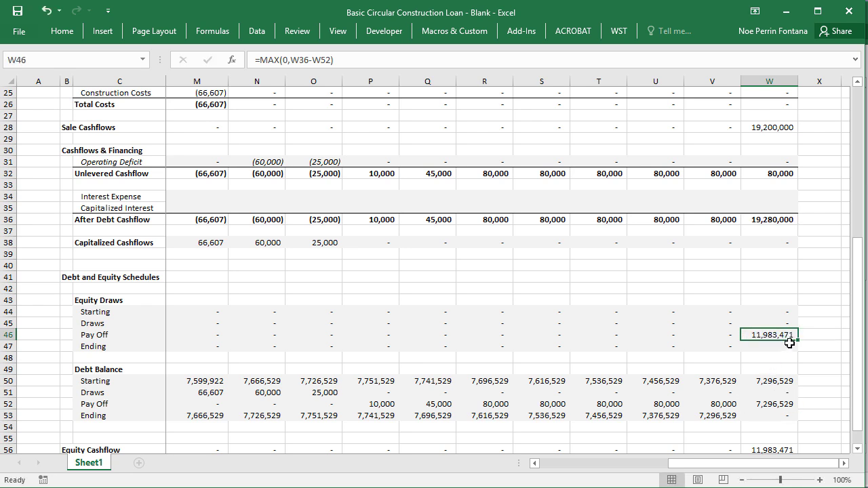
- Check the Equity Cashflow formula's references to equity Draws and Pay Off in W56 and F56
scroll(753, 335, down, 4)
double_click(775, 314)
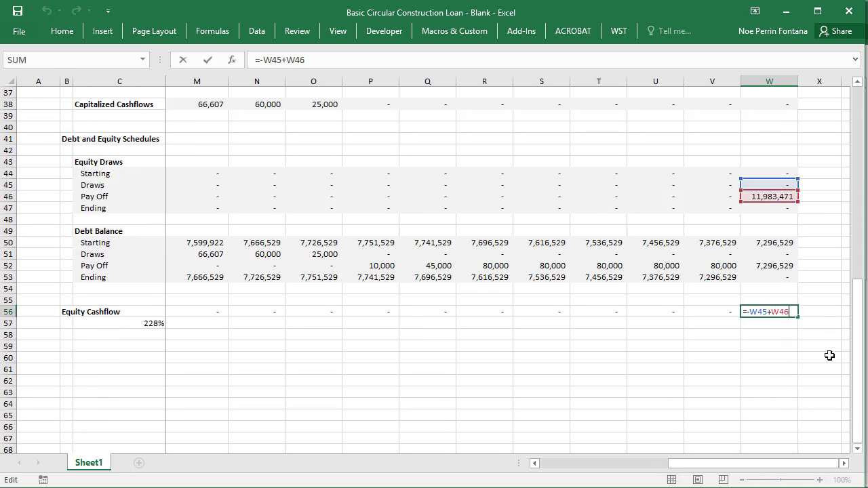
scroll(817, 361, up, 2)
key(Escape)
key(Left)
key(ctrl+Left)
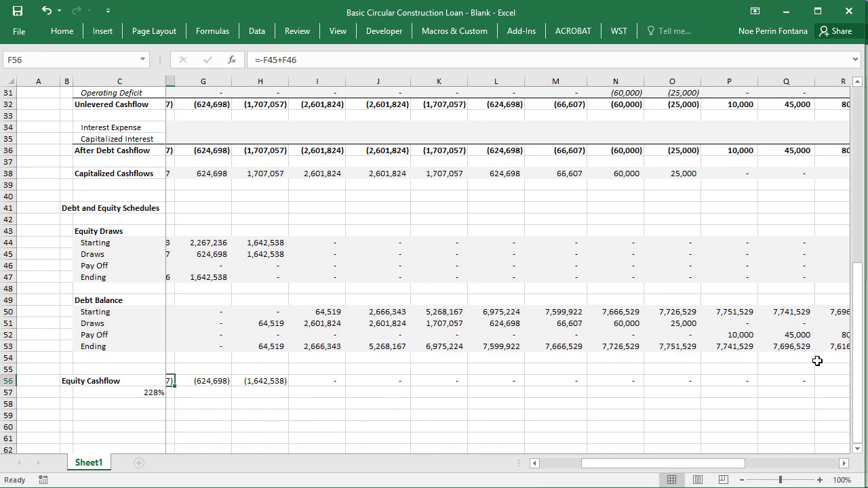
key(F2)
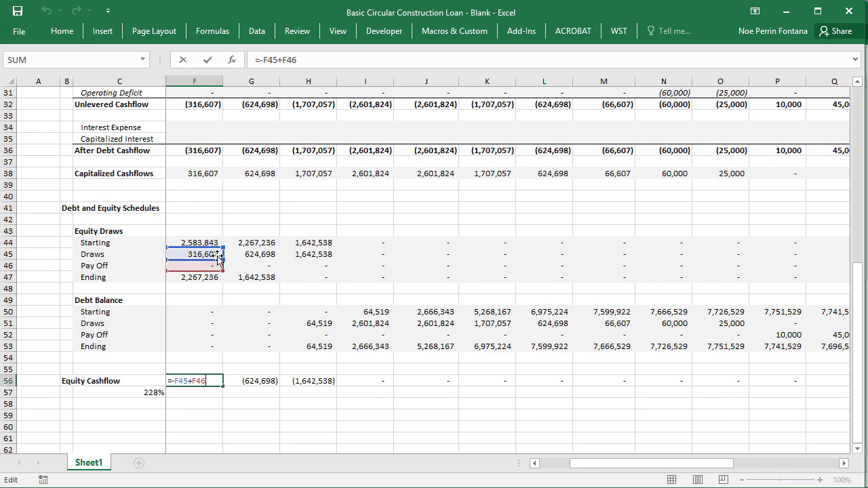
key(Escape)
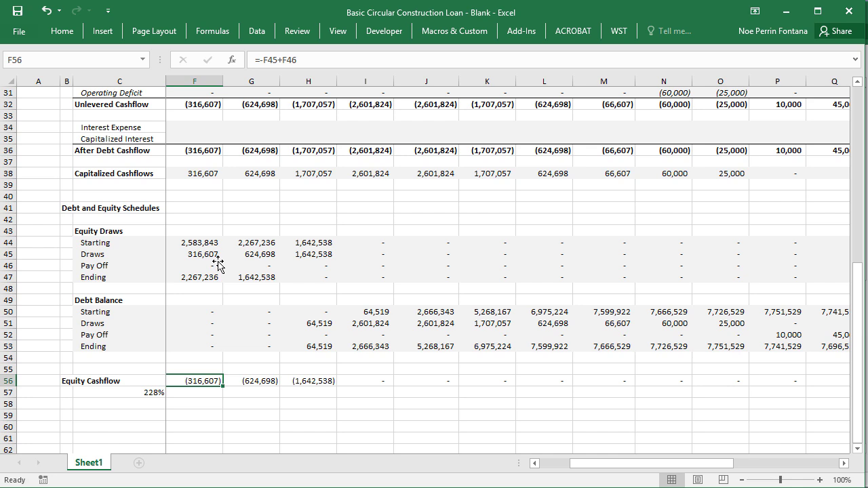
- Inspect the XIRR formula in C57 and the equity Ending formulas in G47 and F47
key(Down)
key(ctrl+Left)
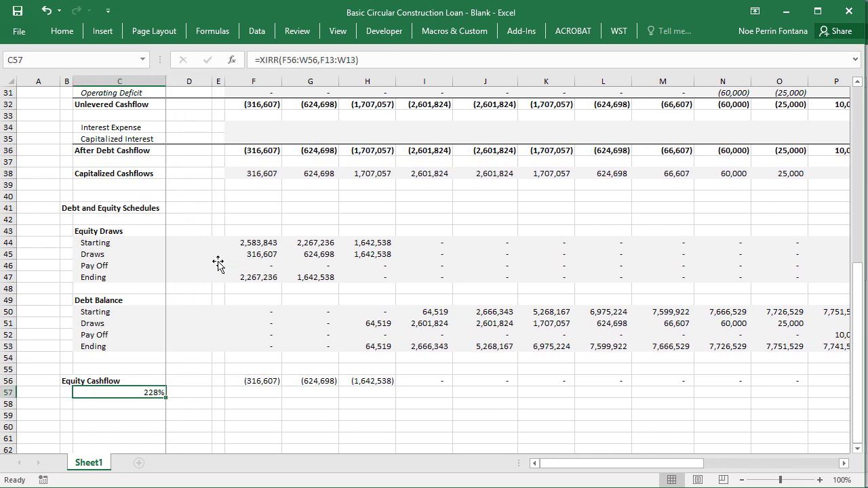
key(F2)
key(Tab)
key(Right)
key(Right)
key(Up)
key(Up)
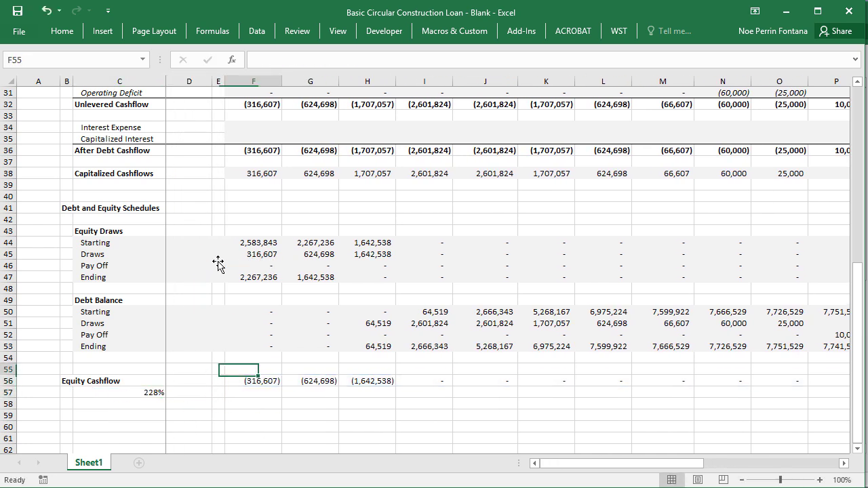
click(293, 276)
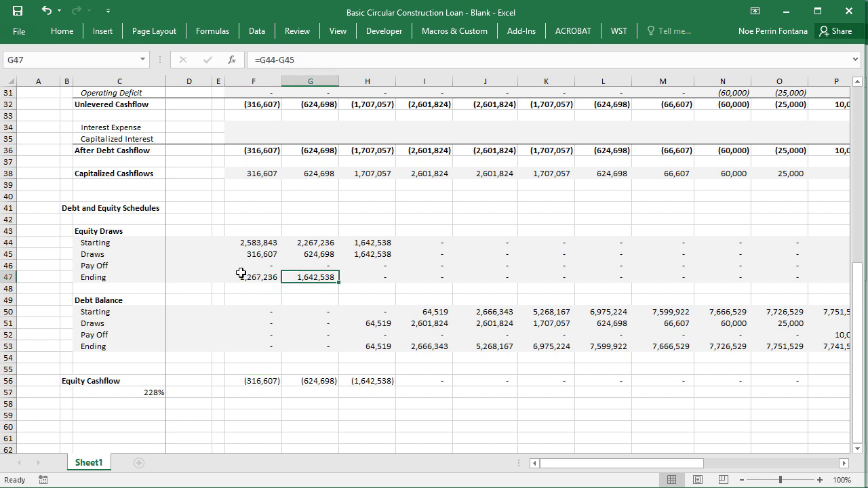
click(246, 276)
- Rename the Financing label in P6 of the Uses table to "Interest Reserve" and select its amount cell Q6
scroll(245, 276, up, 2)
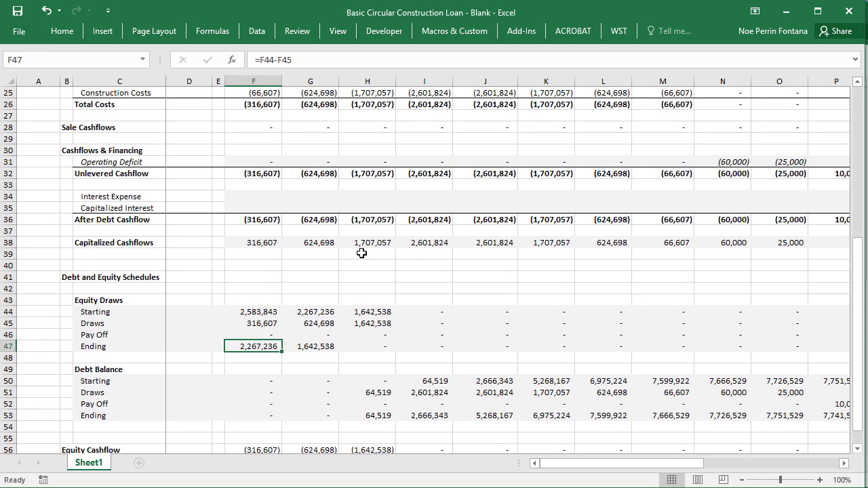
scroll(707, 293, up, 8)
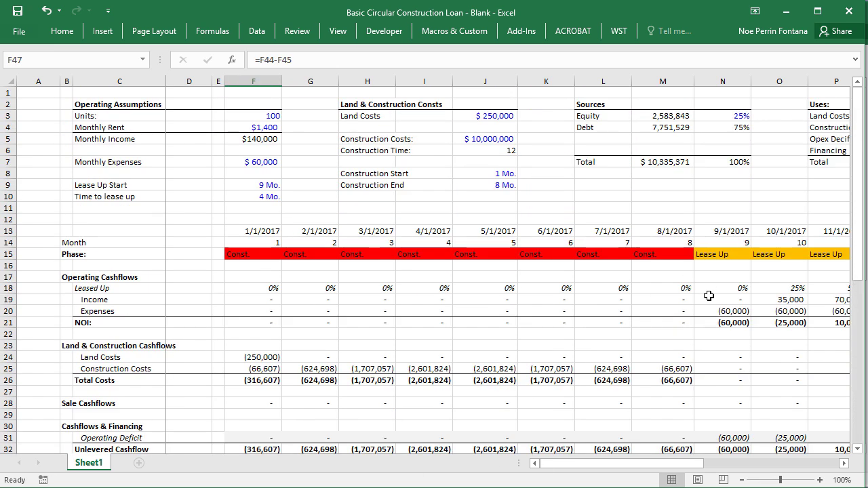
scroll(692, 463, right, 2)
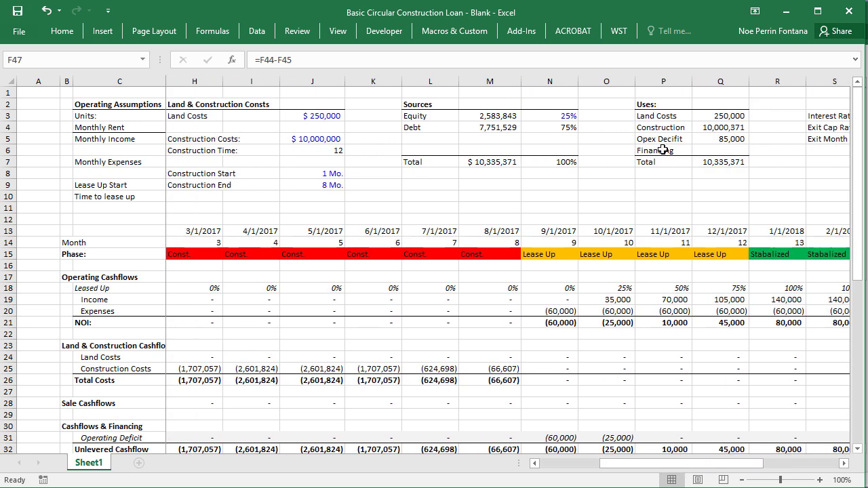
mouse_move(663, 150)
mouse_down()
mouse_move(698, 151)
mouse_move(668, 150)
mouse_up()
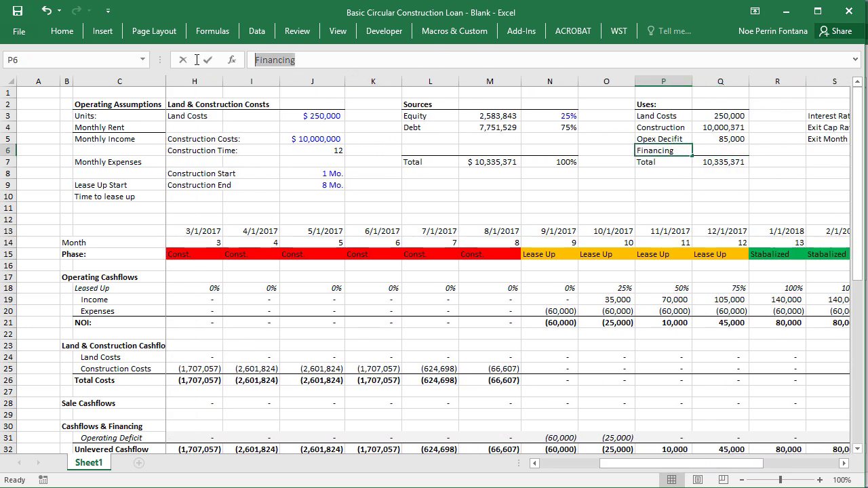
text(Interest Reserv)
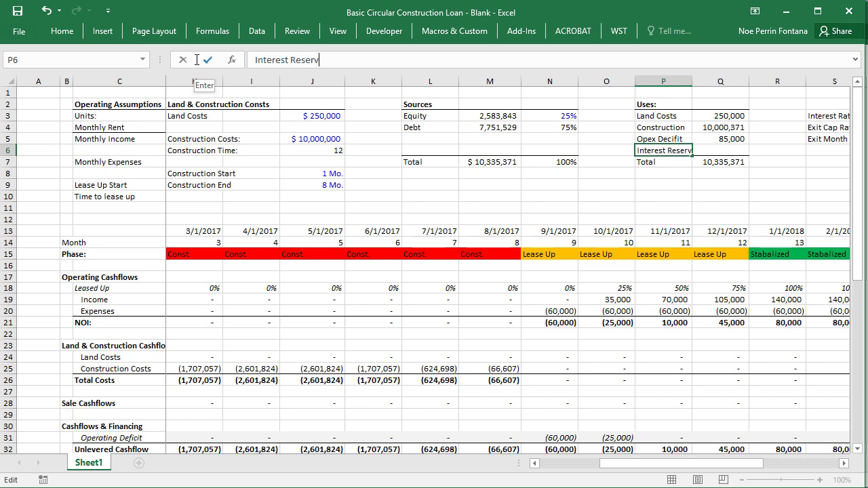
text(e)
key(Return)
key(Up)
key(Right)
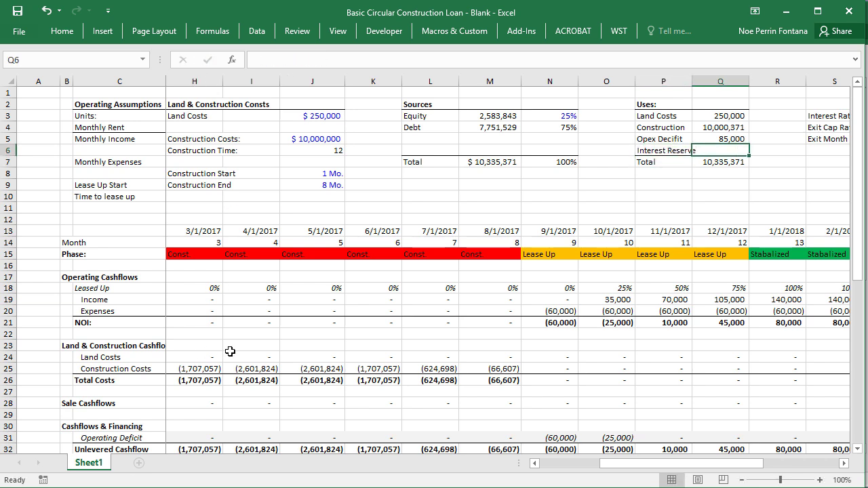
- Enter the first month's Interest Expense formula =F50*$U$3/12 in F34, using the starting debt balance and the interest rate
click(313, 322)
scroll(317, 343, down, 5)
scroll(287, 335, left, 4)
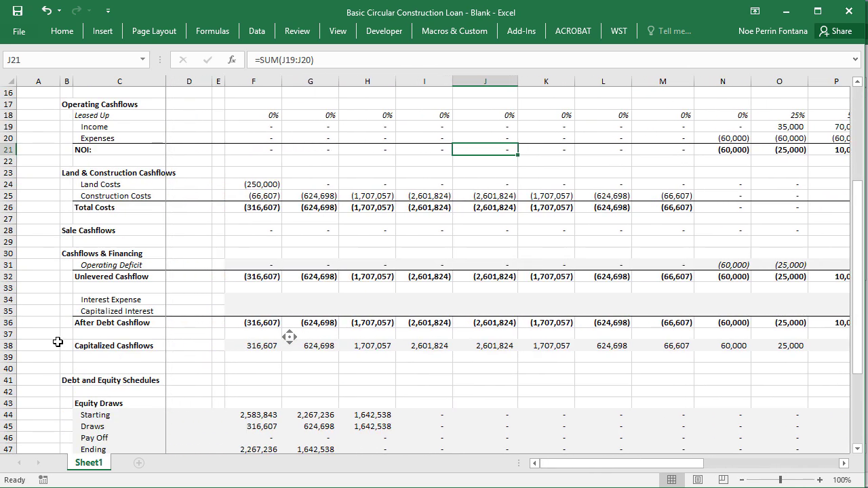
scroll(257, 265, down, 1)
click(256, 265)
text(=)
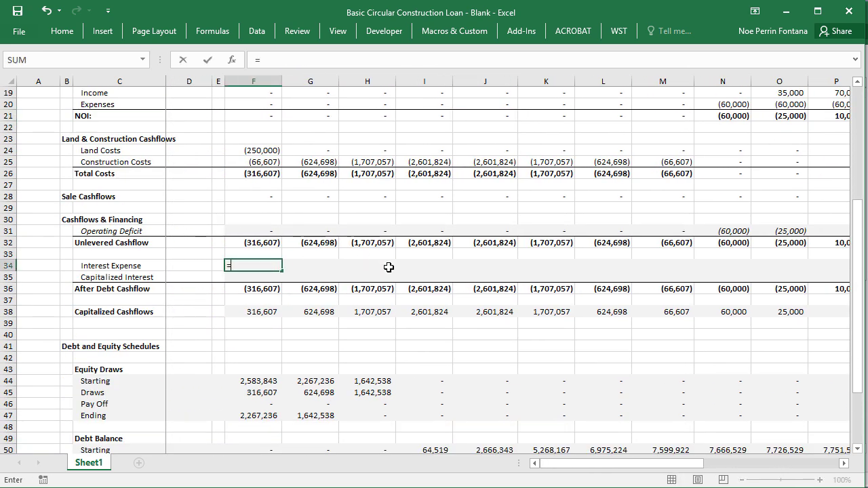
scroll(380, 278, down, 5)
click(263, 278)
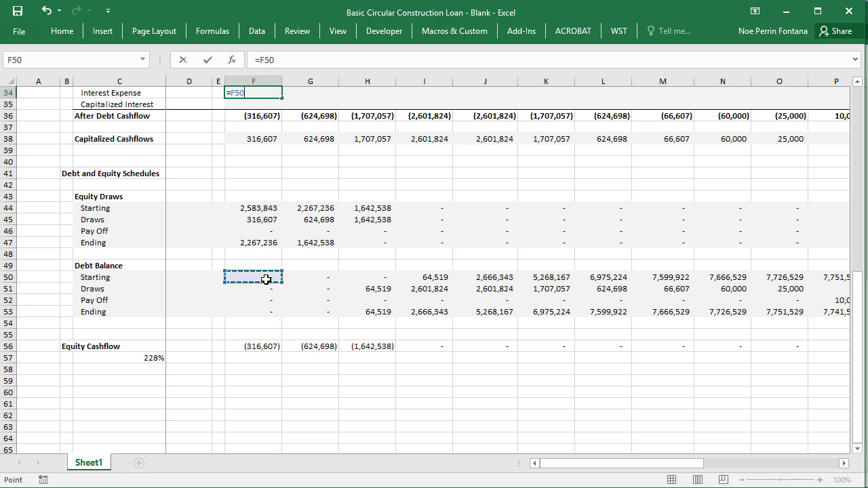
text(*)
scroll(563, 298, up, 11)
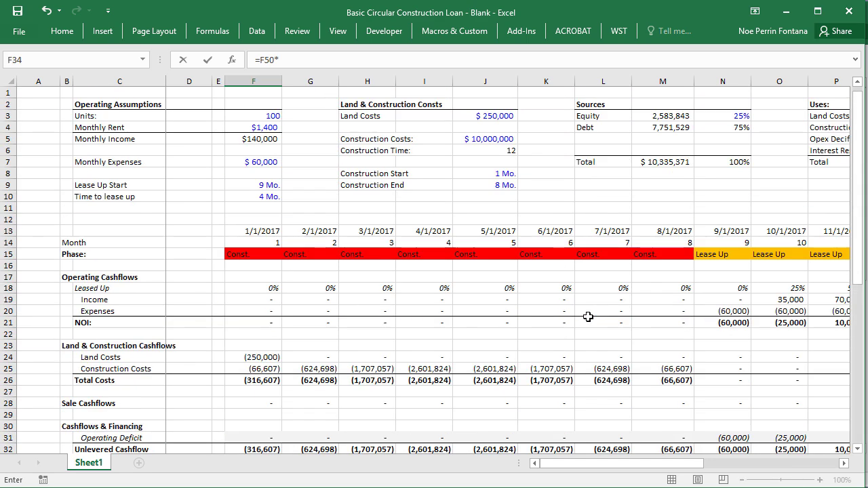
drag(666, 463, 794, 464)
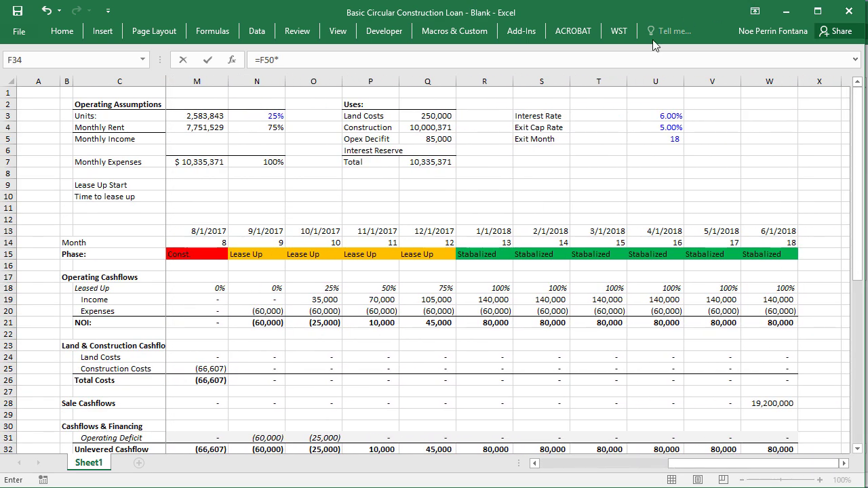
click(673, 116)
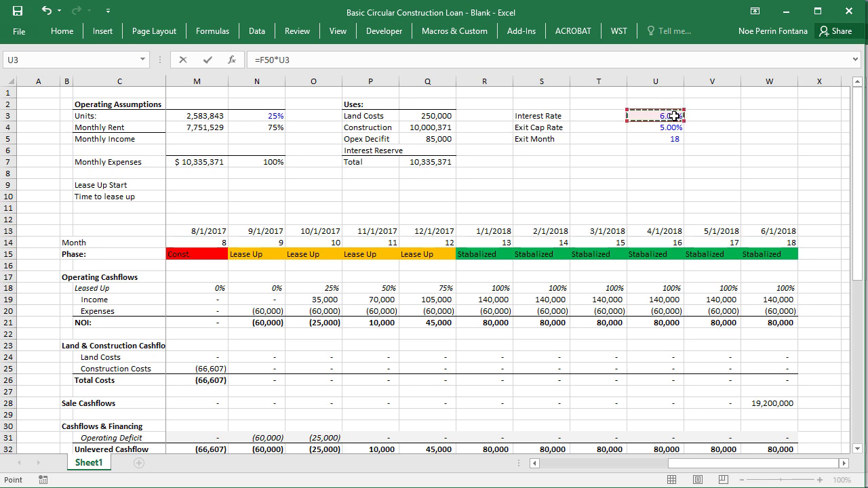
text(/12)
key(Return)
key(Up)
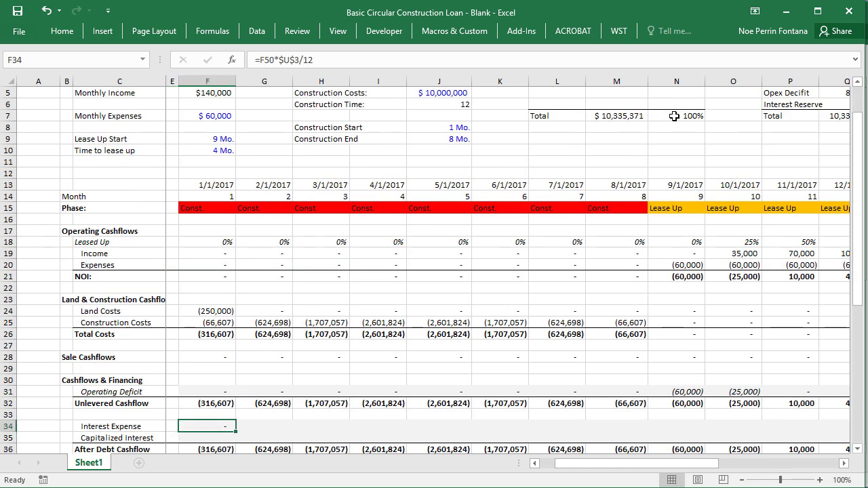
- Fill the Interest Expense formula from F34 across all months through W34
key(Down)
key(Down)
key(ctrl+Right)
key(Up)
key(Up)
key(ctrl+shift+Left)
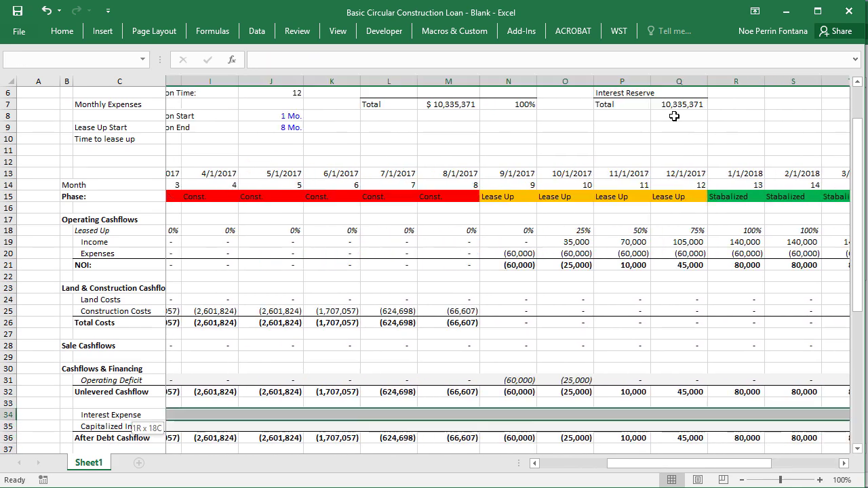
key(ctrl+r)
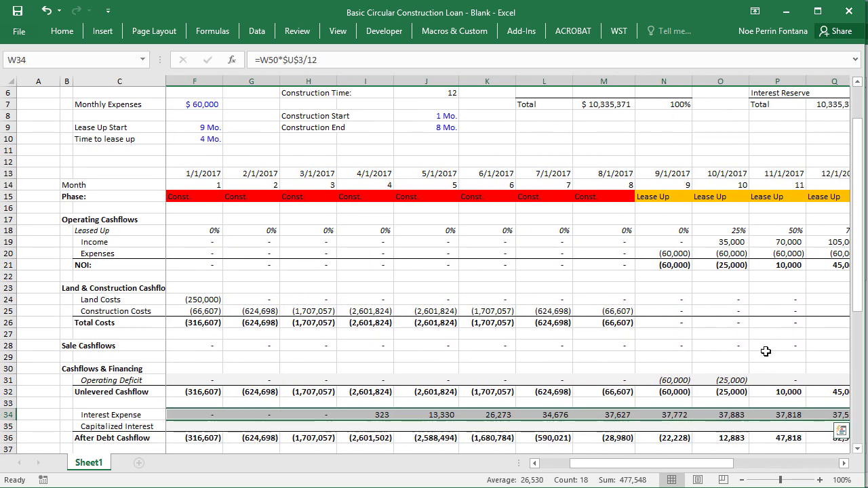
drag(643, 467, 786, 470)
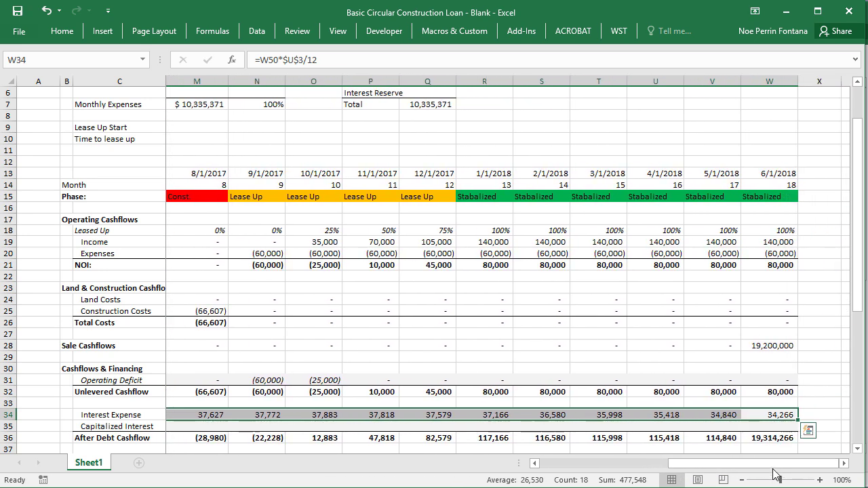
scroll(446, 415, left, 8)
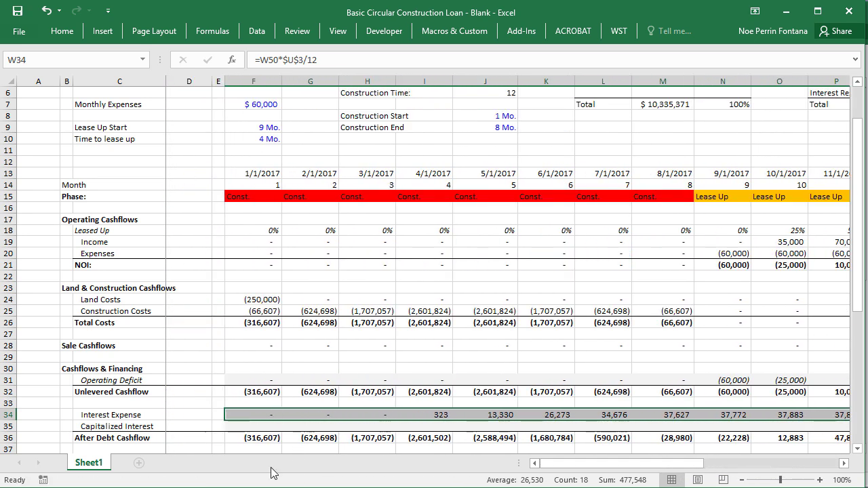
- Make the Interest Expense formula in F34 negative, as =-F50*$U$3/12, and refill it across the row through W34
click(258, 416)
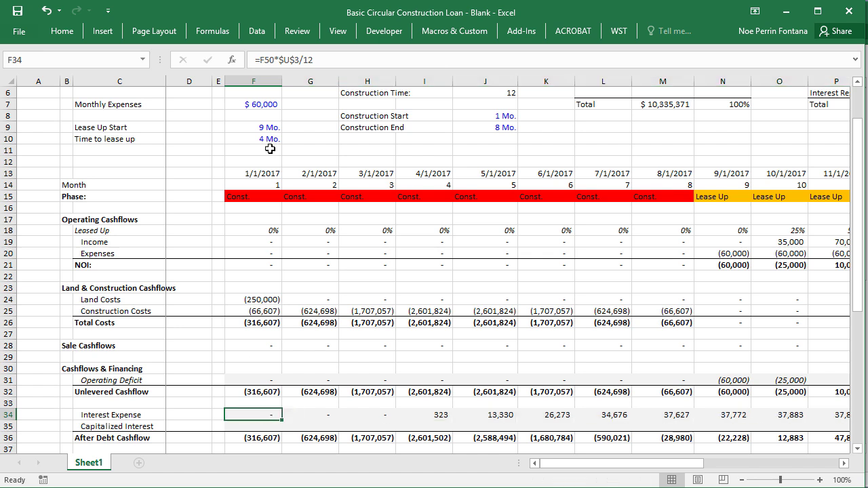
click(262, 60)
text(-)
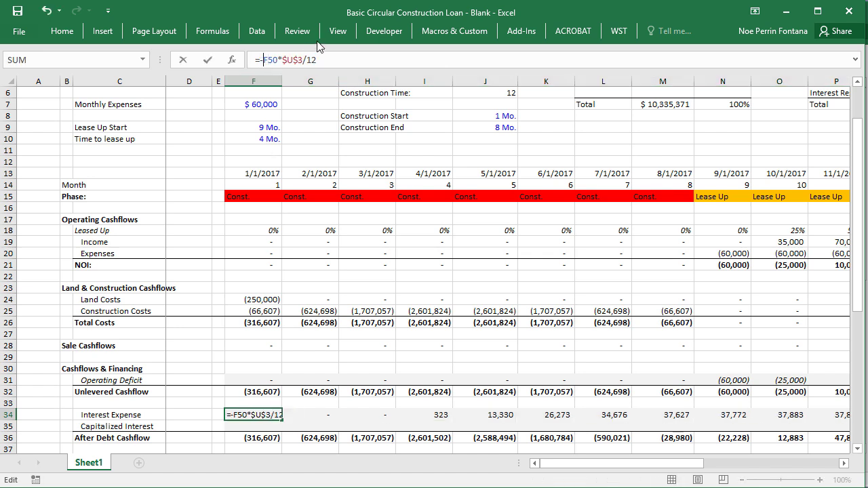
key(ctrl+Return)
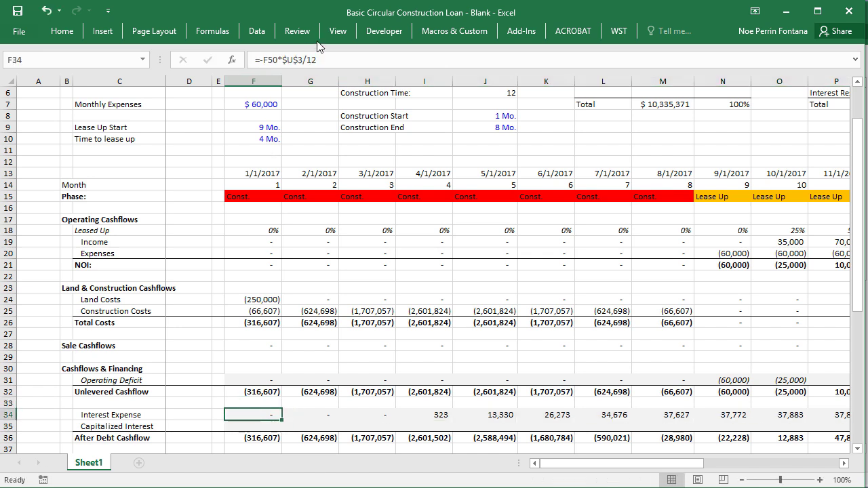
key(ctrl+shift+Right)
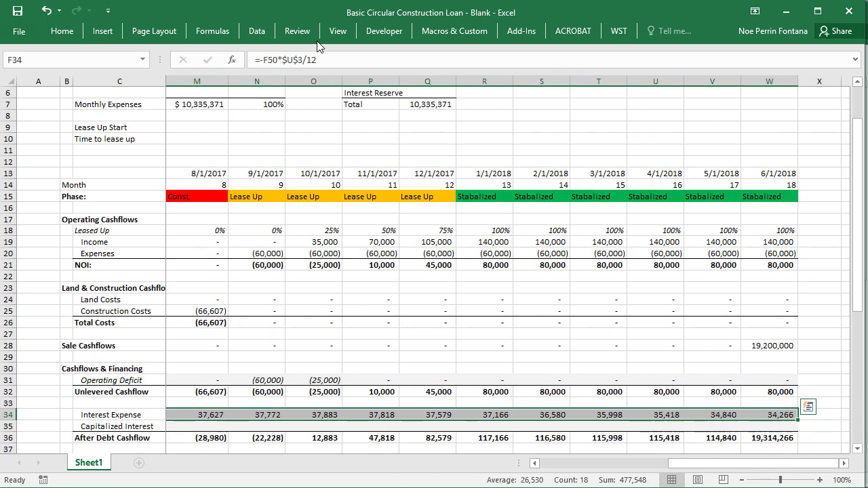
key(ctrl+r)
- Review the monthly Interest Expense amounts along row 34 and go back to the first Capitalized Interest cell, F35
key(Right)
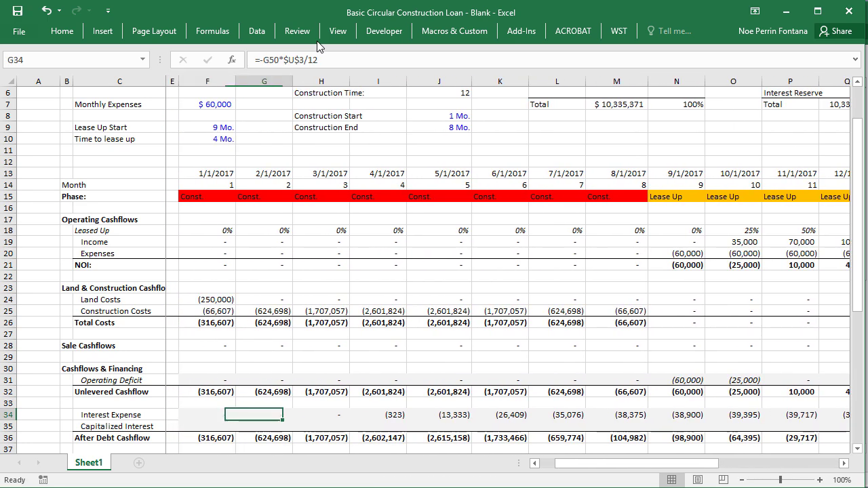
key(Right)
key(Right)
key(Right)
key(Right)
key(Right)
key(Right)
key(Right)
key(Down)
key(Left)
key(Left)
key(Left)
key(Left)
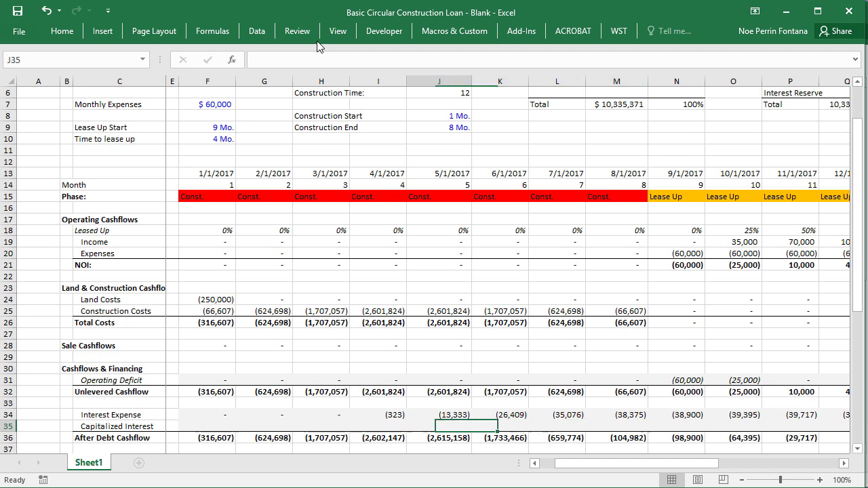
key(Left)
key(Left)
key(Left)
key(Left)
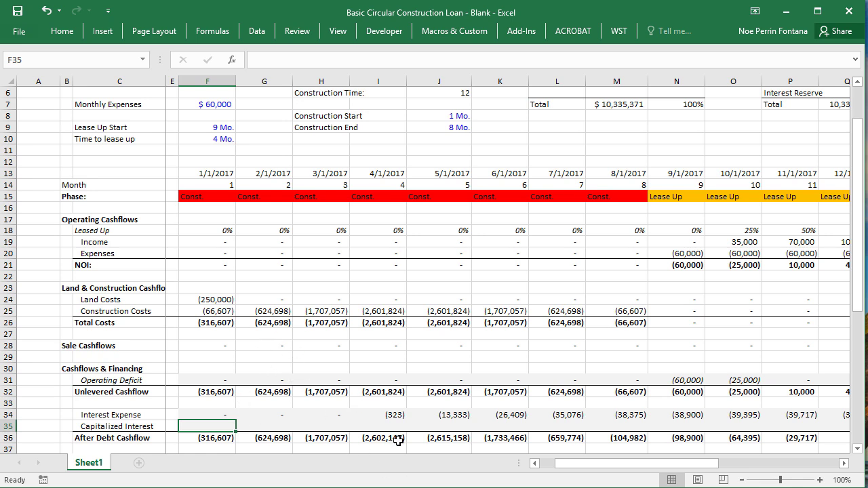
- Begin an IF formula in Capitalized Interest cell F35 that tests whether NOI in F21 is greater than 0
scroll(515, 215, down, 2)
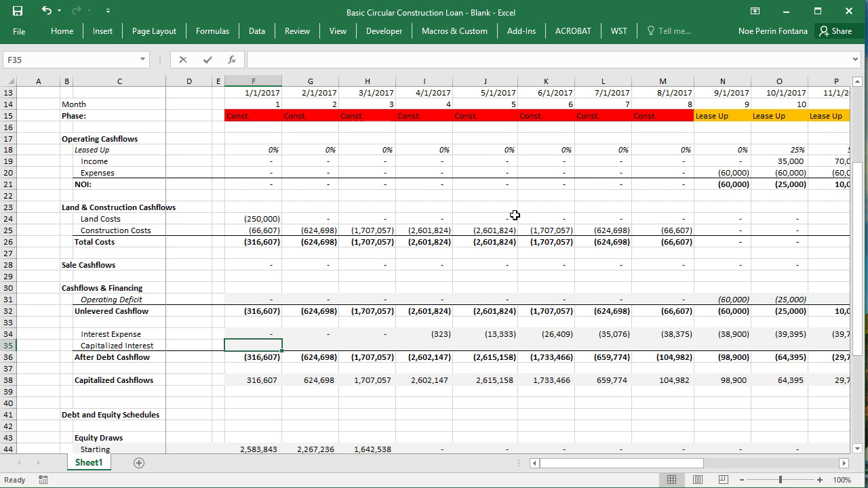
key(Up)
key(Down)
text(=IF()
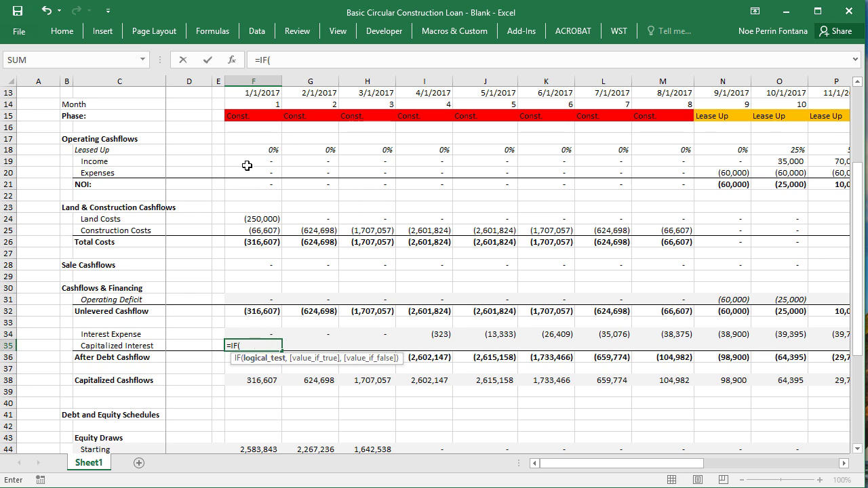
click(268, 184)
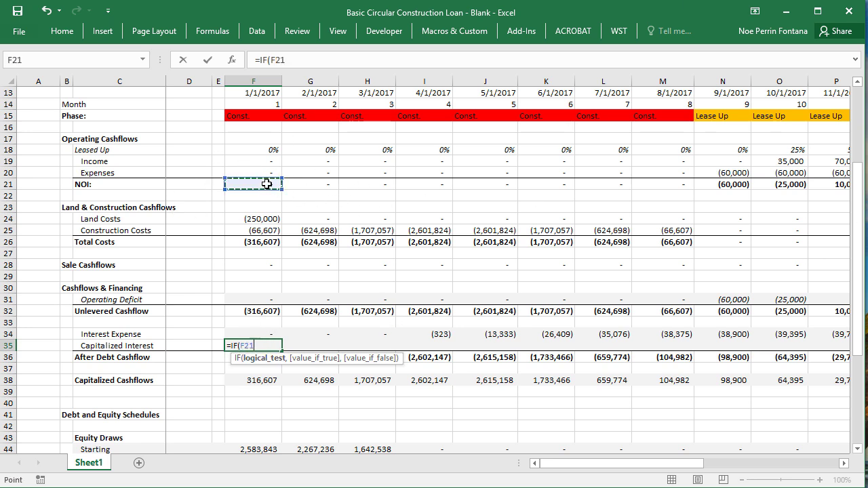
text(>0,)
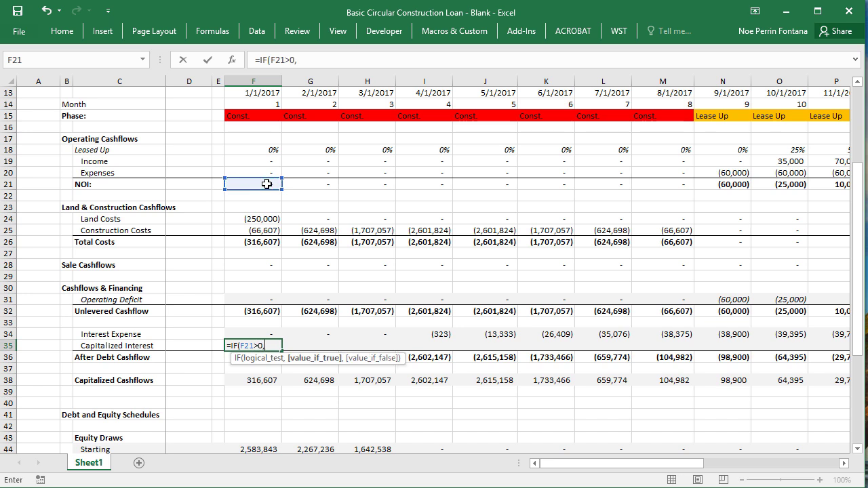
- Set the IF formula's true result to MIN(F21+F34,0), combining NOI with interest expense
text(MIN()
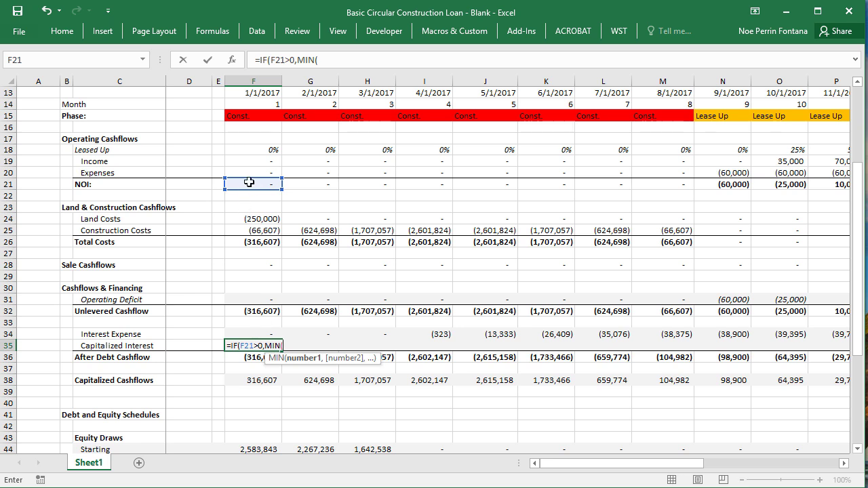
click(251, 184)
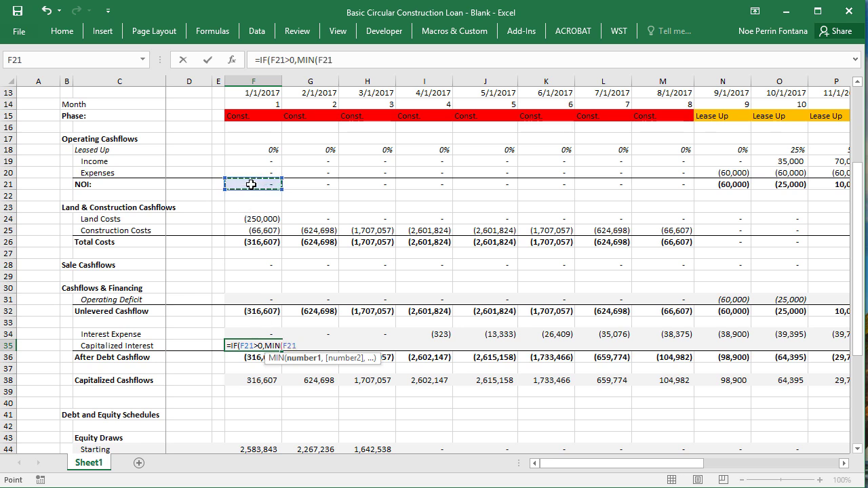
text(+)
click(262, 332)
text(,)
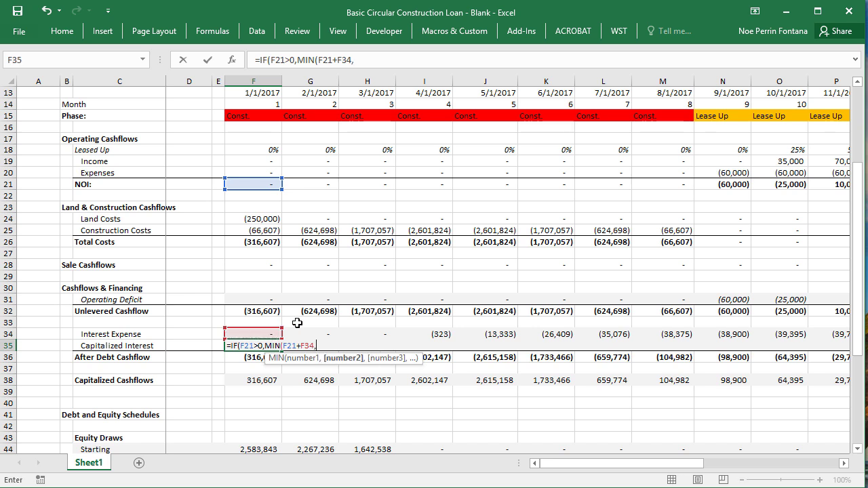
text(0))
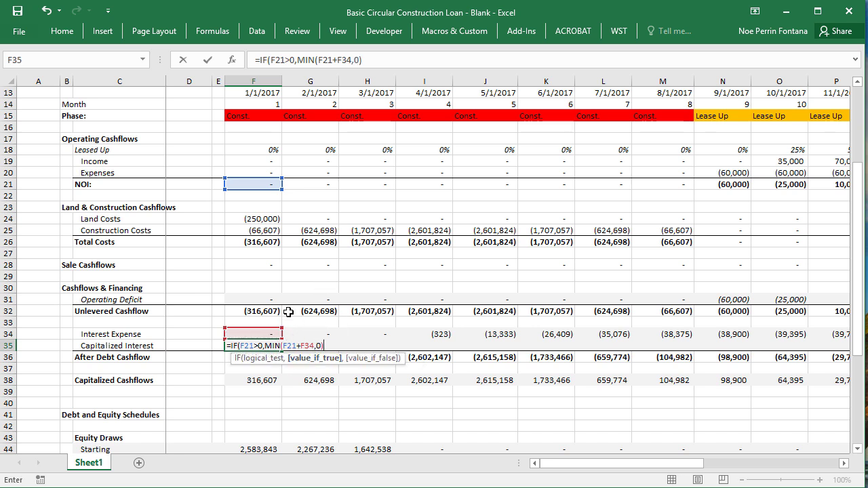
- Set the IF formula's false result to MIN(F34,0) and enter the completed Capitalized Interest formula in F35
text(,)
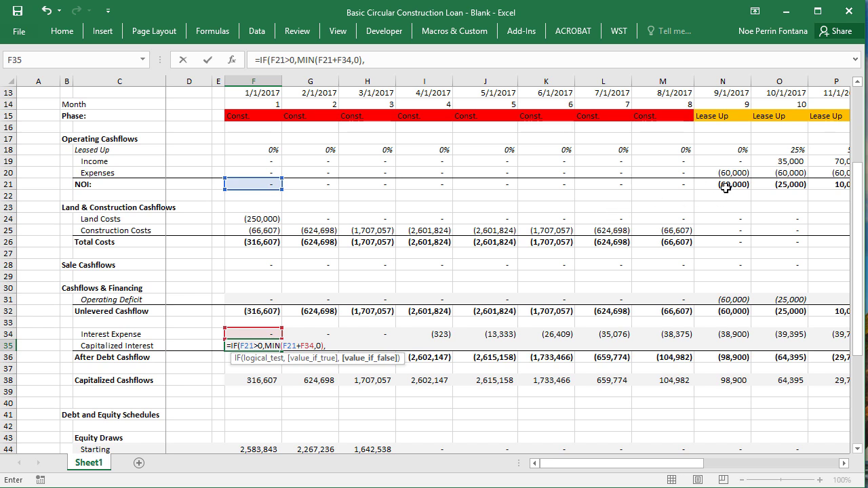
text(MIN()
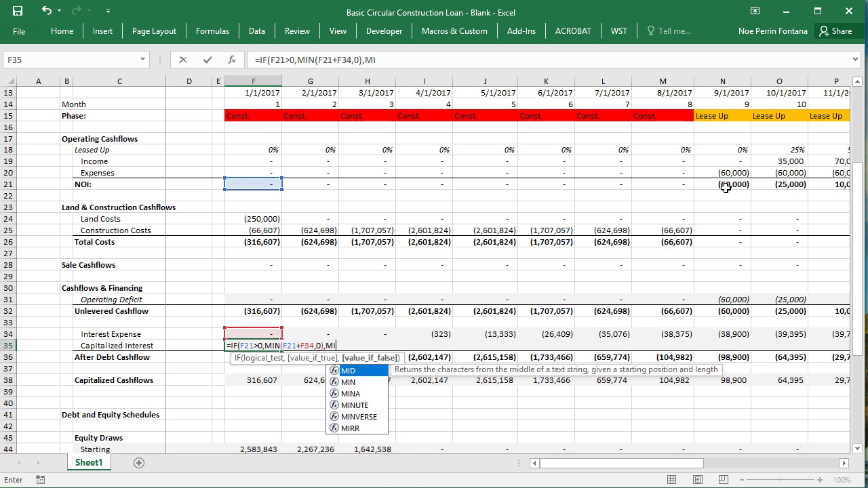
key(Up)
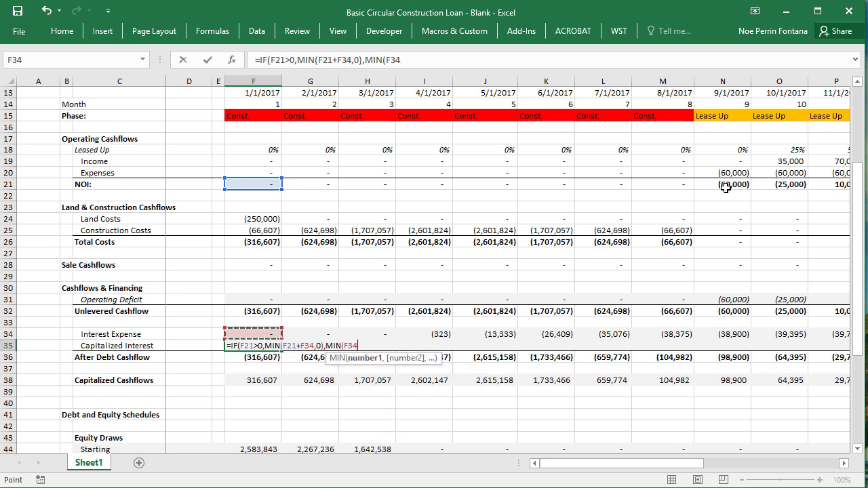
text(,0)
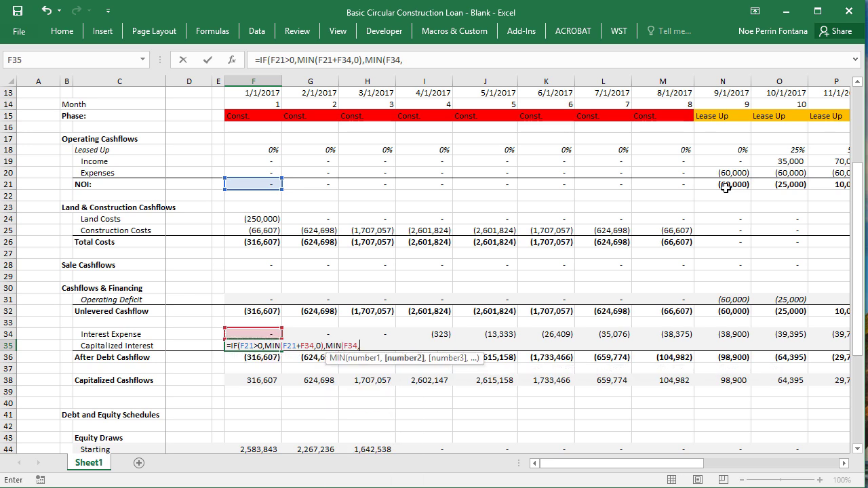
text())
key(Return)
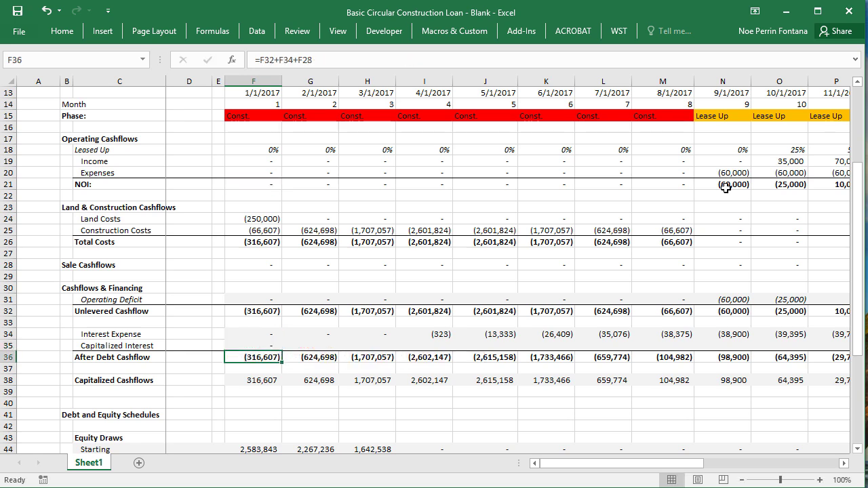
- Fill the Capitalized Interest formula from F35 across all months through W35
key(Up)
key(Down)
key(ctrl+Right)
key(Up)
key(ctrl+shift+Left)
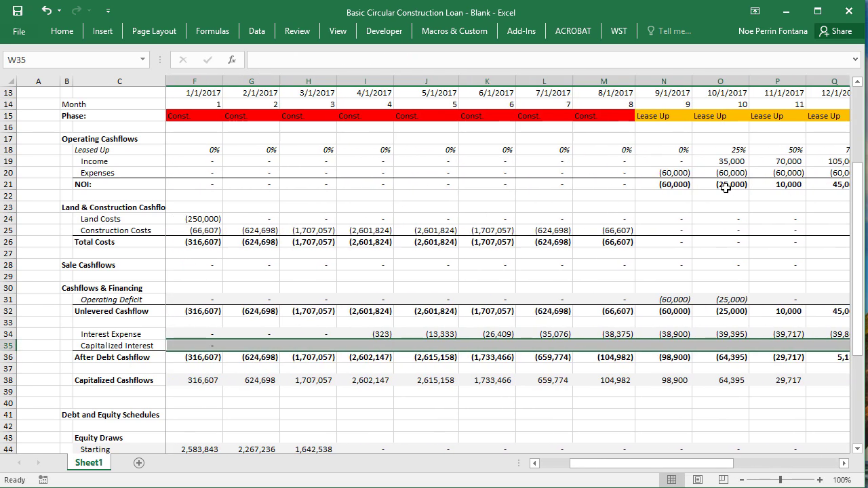
key(ctrl+r)
- Inspect the Capitalized Interest formulas back through the lease-up months to N35, and compare M35 with Interest Expense in M34
key(Left)
key(Left)
key(Left)
key(Left)
key(Left)
key(Left)
key(Left)
key(Left)
key(Left)
key(Left)
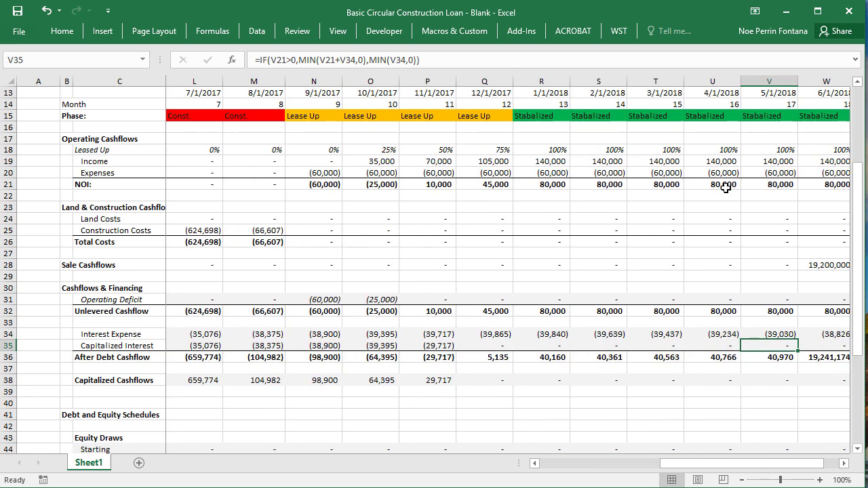
key(Right)
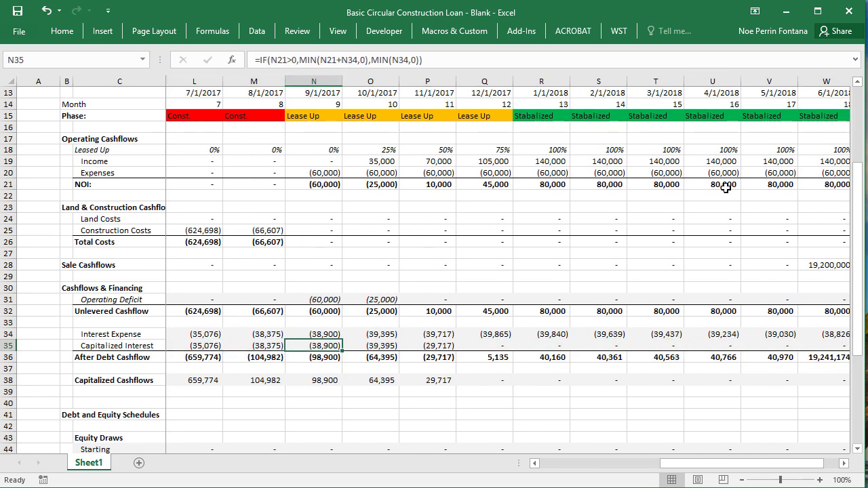
key(F2)
key(Escape)
click(263, 347)
key(Up)
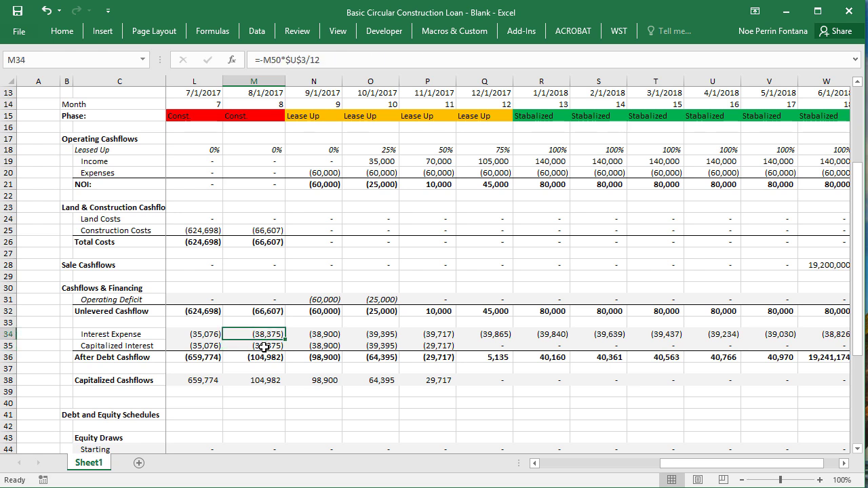
- Examine the Capitalized Interest formula in M35 against Interest Expense in M34 for the last construction month
click(263, 347)
key(F2)
key(Escape)
click(266, 335)
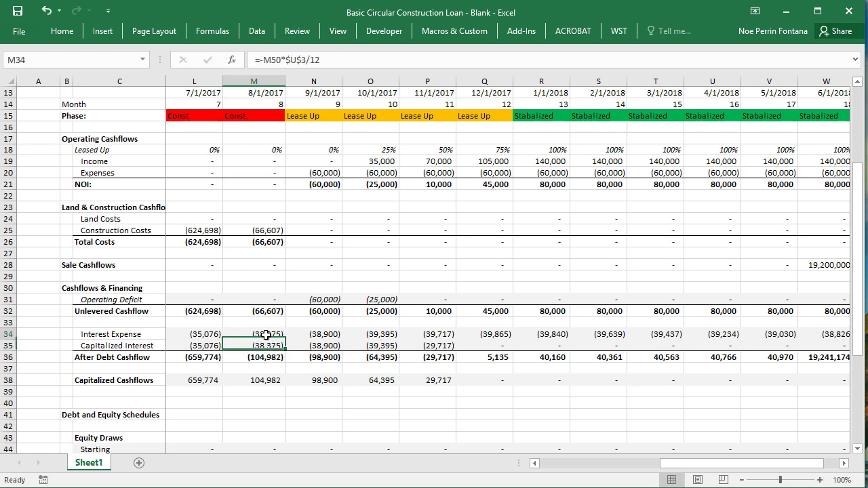
drag(266, 335, 266, 345)
click(251, 92)
key(ctrl+space)
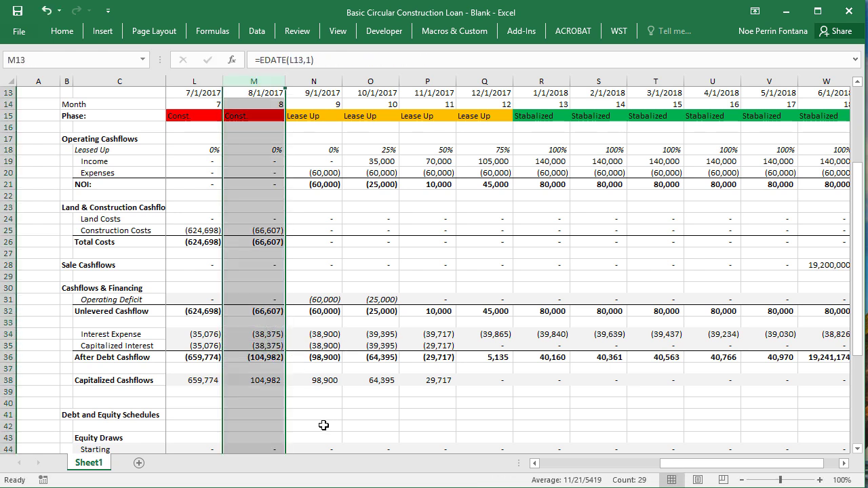
click(272, 346)
key(F2)
key(Escape)
- Examine the Capitalized Interest formulas in the first lease-up months, N35 through P35
click(316, 355)
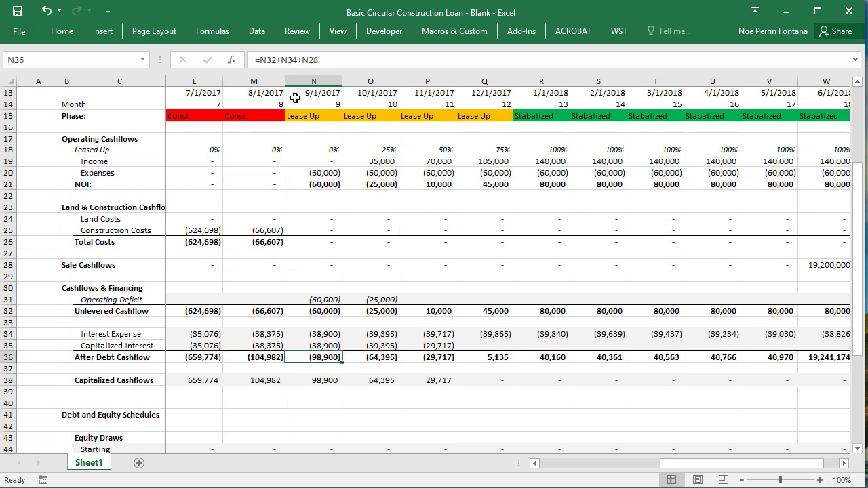
click(295, 98)
key(ctrl+space)
click(322, 337)
click(336, 346)
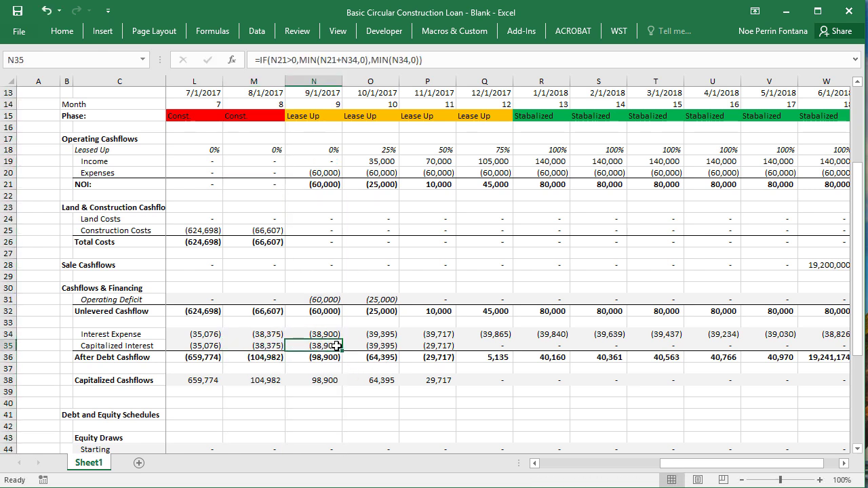
key(F2)
key(Escape)
key(Right)
key(F2)
key(Escape)
key(Right)
key(F2)
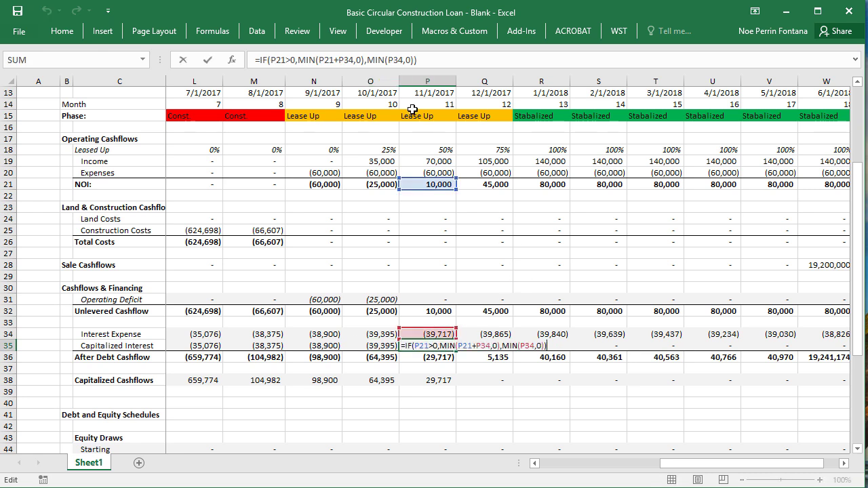
key(Escape)
- Compare P35's IF formula with the NOI in P21 and Interest Expense in P34, and check the adjacent Q35 formula
click(443, 178)
click(445, 346)
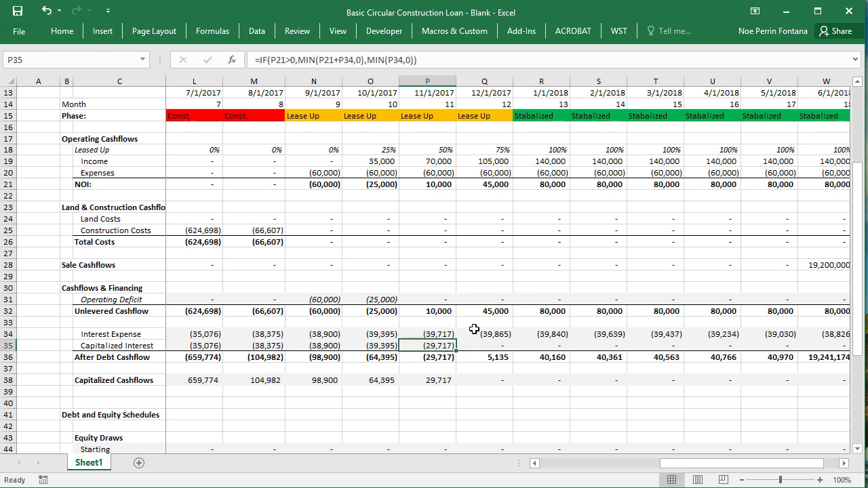
click(445, 333)
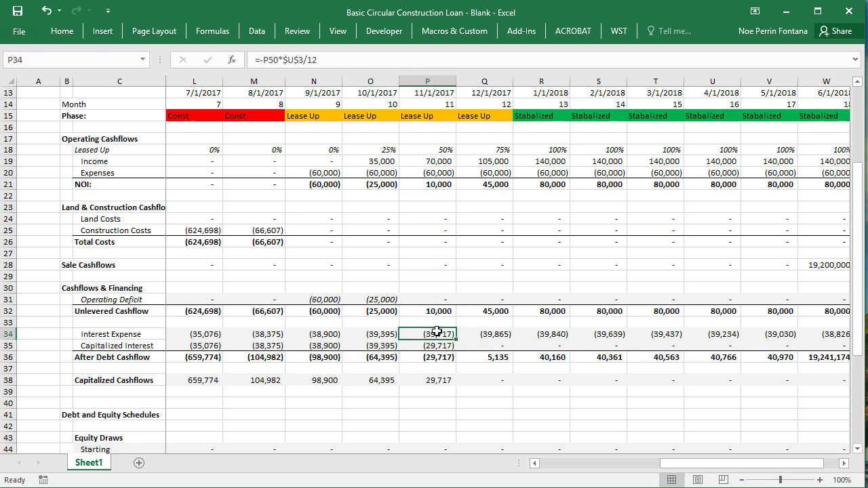
double_click(444, 346)
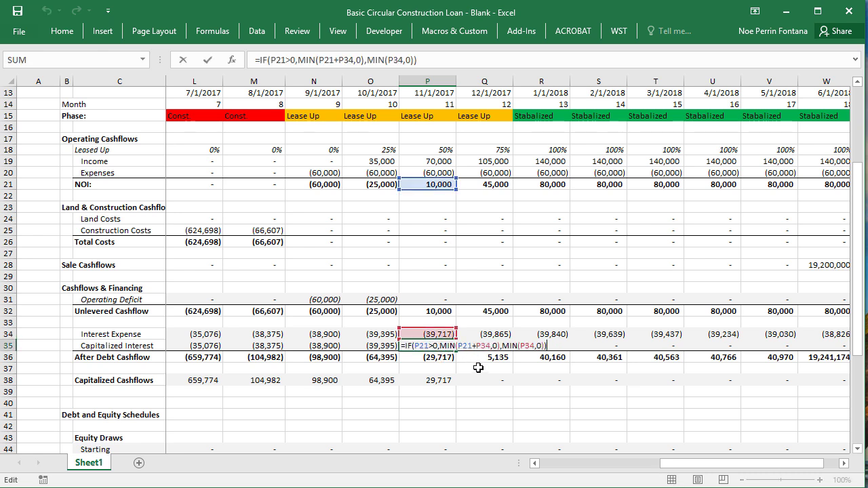
key(Escape)
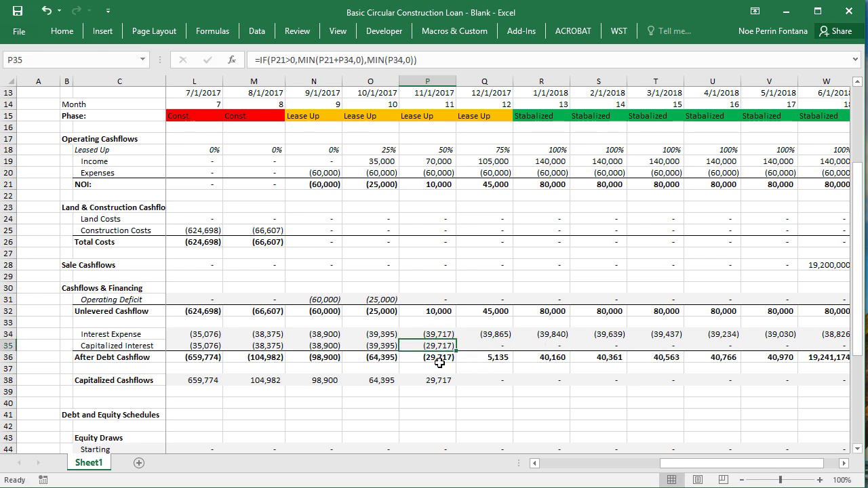
click(278, 59)
drag(418, 59, 275, 60)
key(Escape)
key(Right)
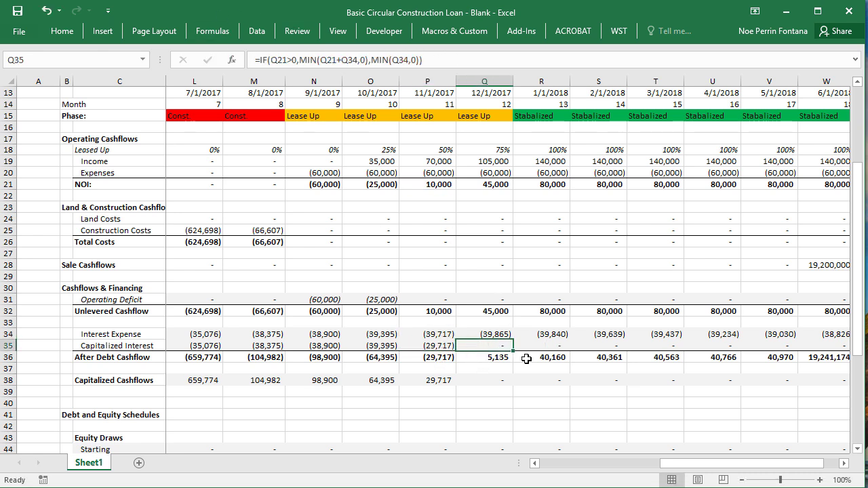
- Review the Capitalized Interest row back to the first months, including I35, and examine the Debt and Equity Schedules
key(Left)
key(Left)
key(Left)
key(Left)
key(Left)
key(Left)
key(Left)
key(Left)
key(Left)
key(Left)
key(Left)
key(Left)
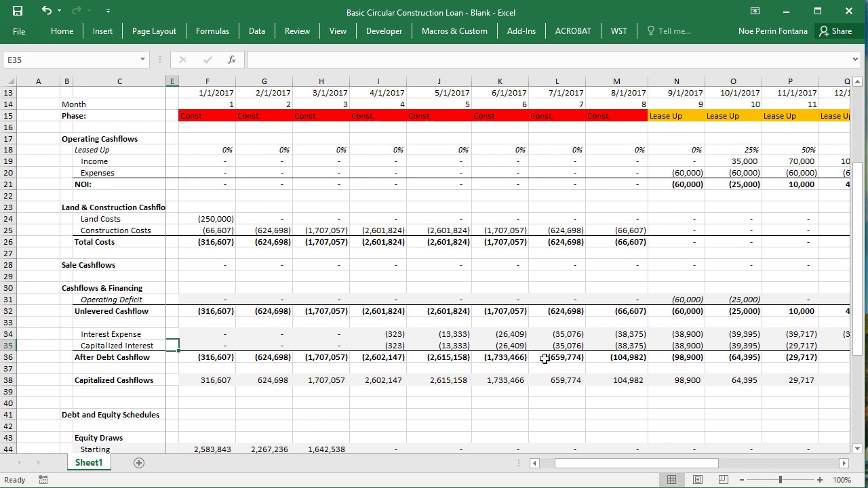
click(388, 344)
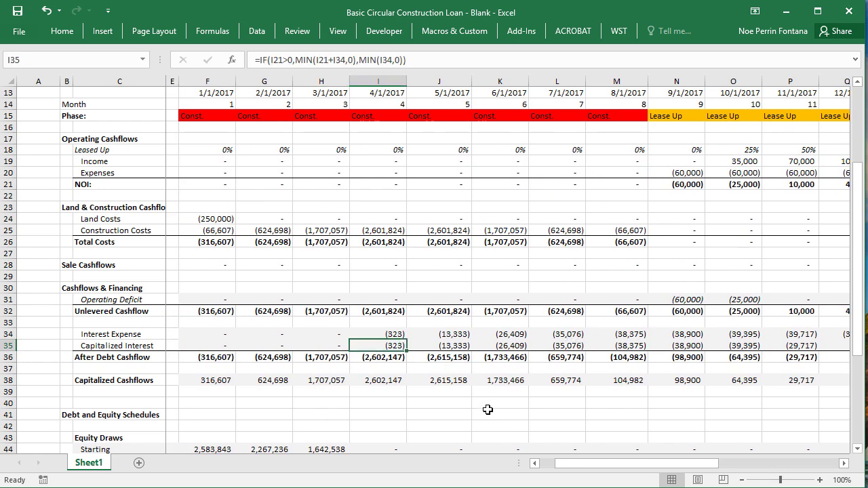
scroll(487, 409, down, 5)
click(318, 426)
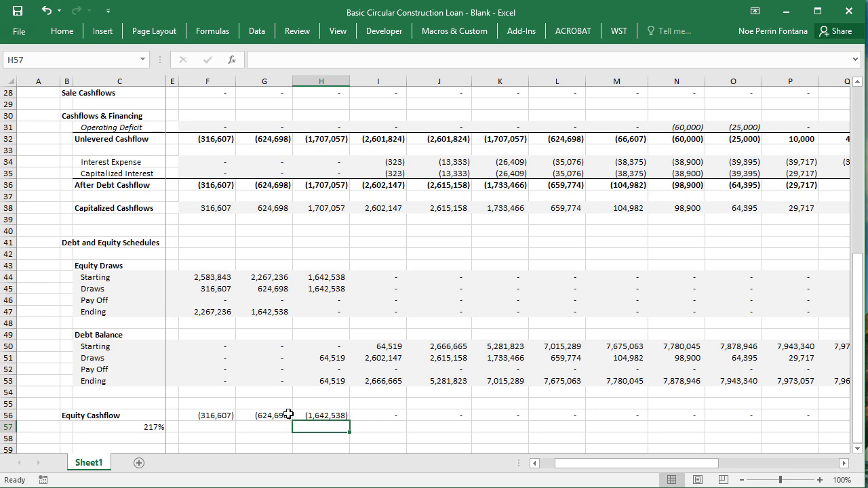
- Enter =-SUM(F35:W35) in Q6 as the Interest Reserve, summing Capitalized Interest across all months
scroll(285, 412, up, 9)
drag(676, 465, 727, 466)
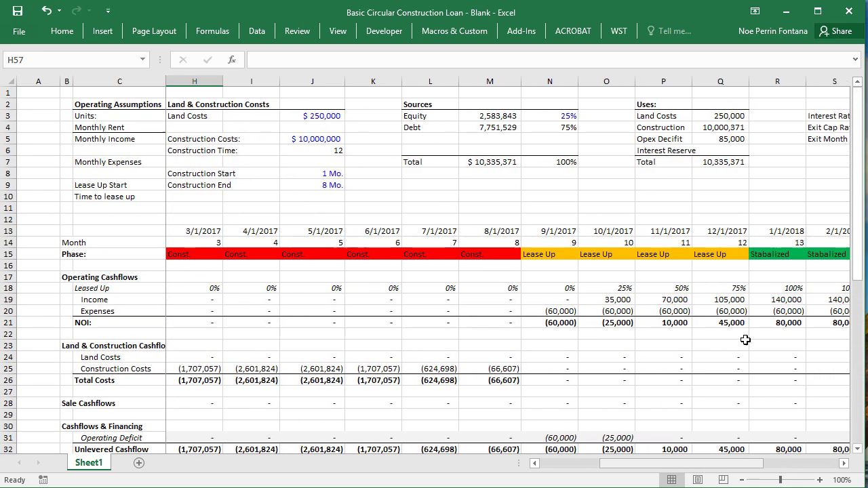
click(743, 149)
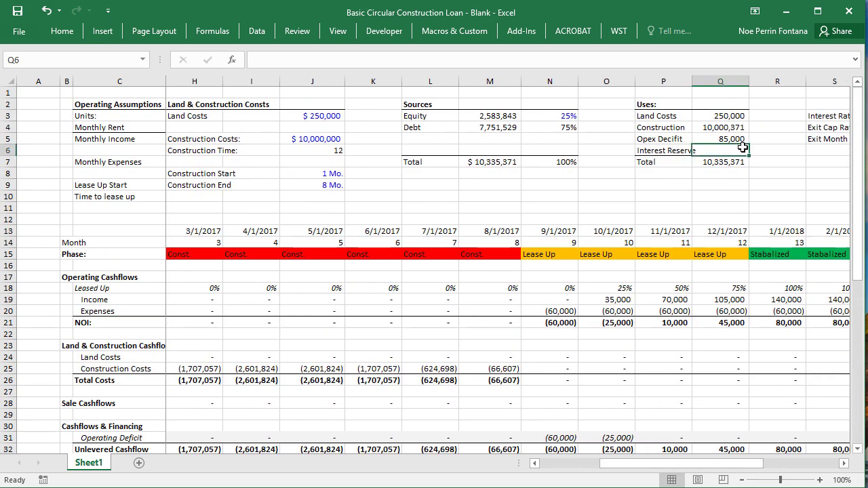
text(=-SUM()
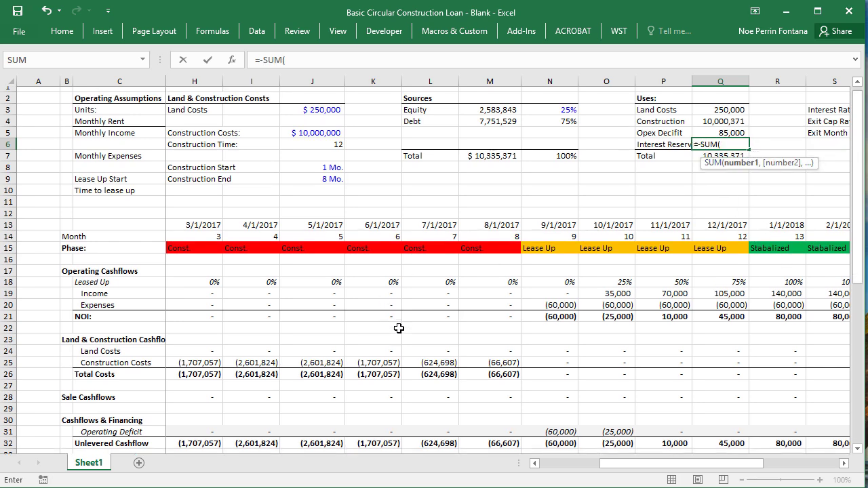
scroll(397, 325, down, 5)
drag(653, 464, 593, 464)
click(245, 310)
key(ctrl+shift+Right)
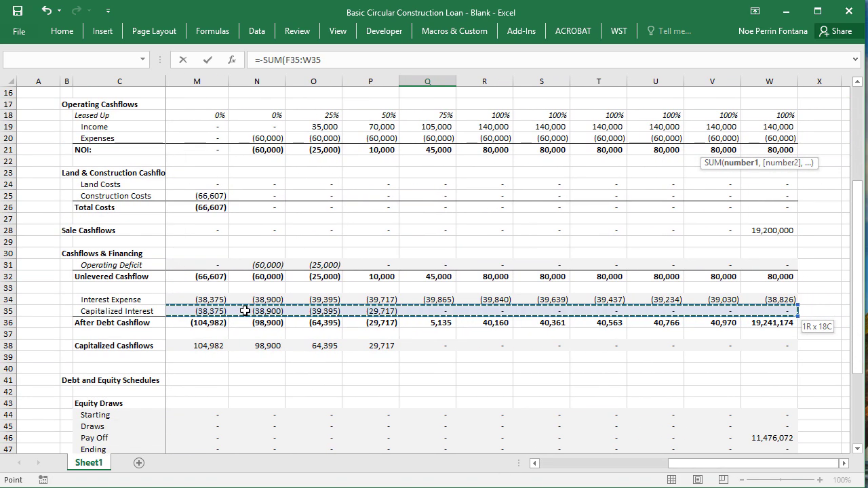
key(Return)
- Clear the Equity and Debt amounts and percentages in the Sources table, M3:N4
key(Up)
key(Up)
key(Up)
key(Up)
key(Up)
key(Up)
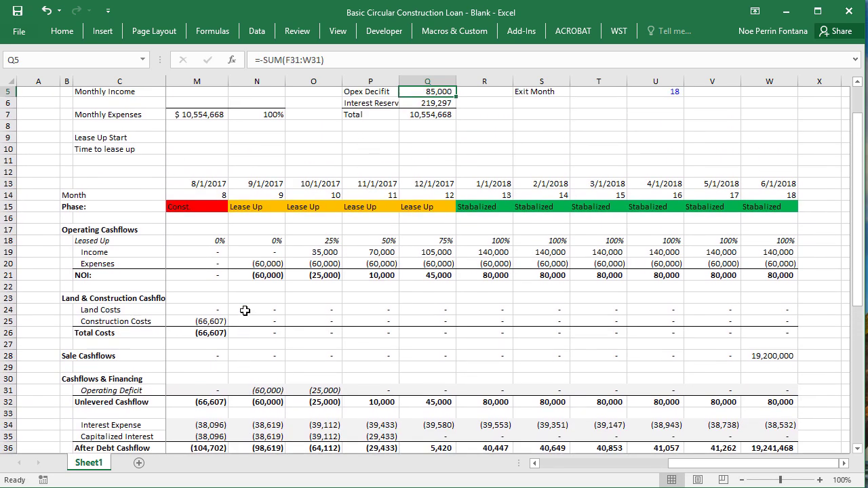
key(Left)
key(Left)
key(Left)
key(Left)
key(Left)
key(Left)
key(Left)
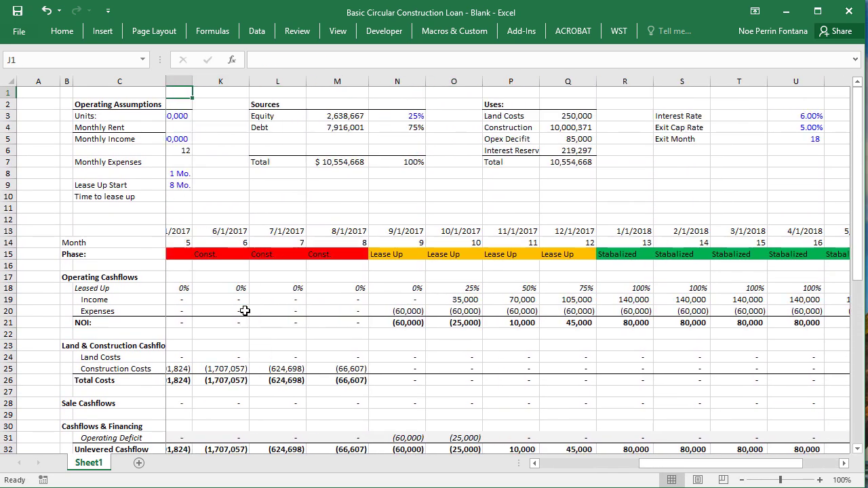
click(619, 166)
drag(371, 115, 431, 127)
key(Delete)
key(Left)
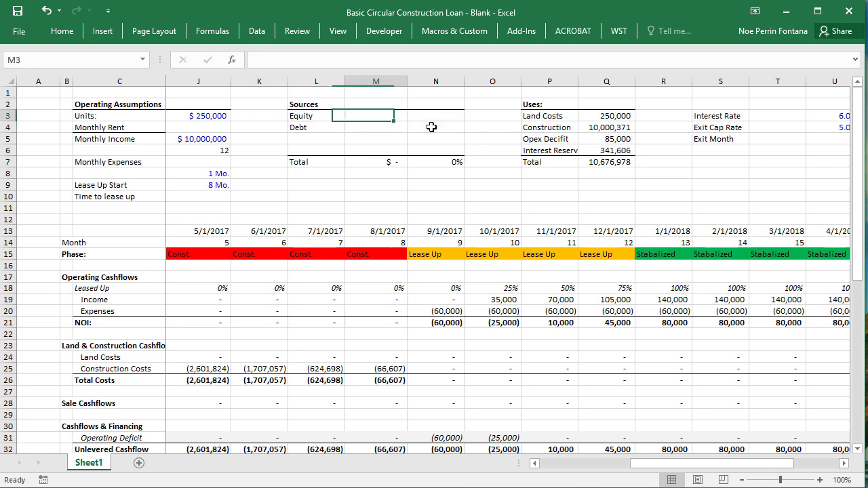
- Enter =Q7*N3 in M3, calculating Equity as total uses times the equity percentage
key(Right)
key(Left)
text(=)
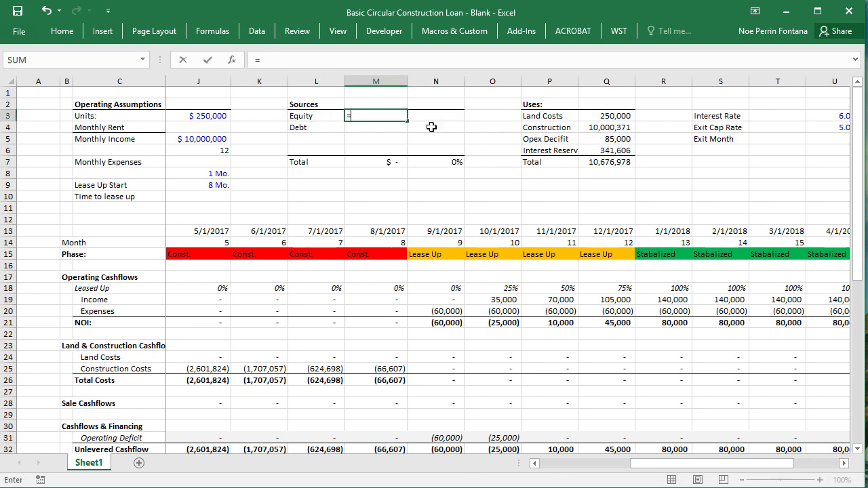
click(608, 162)
text(*)
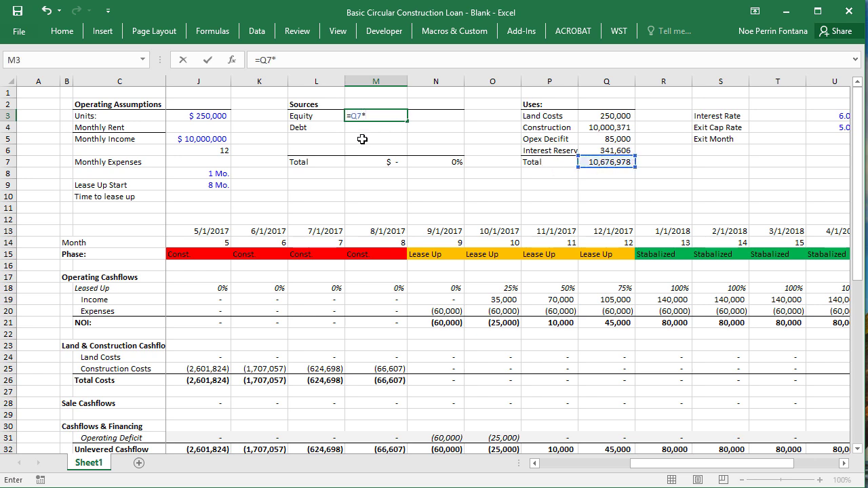
click(429, 120)
key(Return)
- Head the Sources percentage column with % in N2 and set the Equity share in N3 to 25%
key(Up)
key(Up)
key(Right)
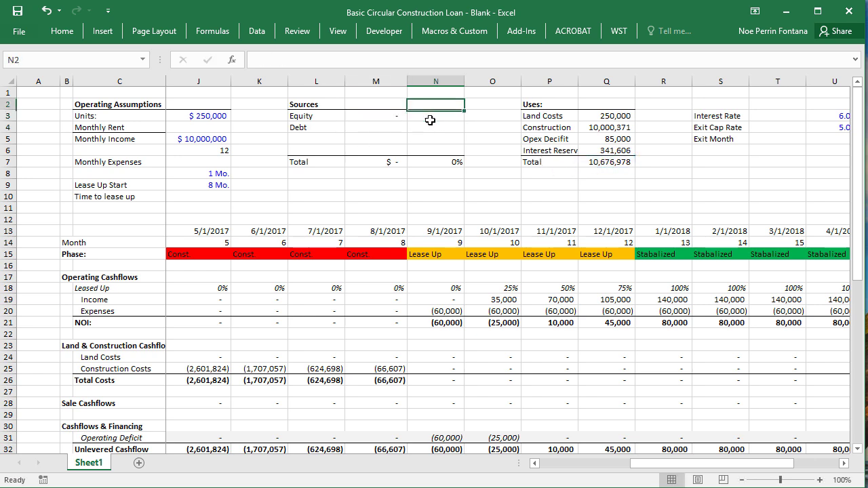
text(%\)
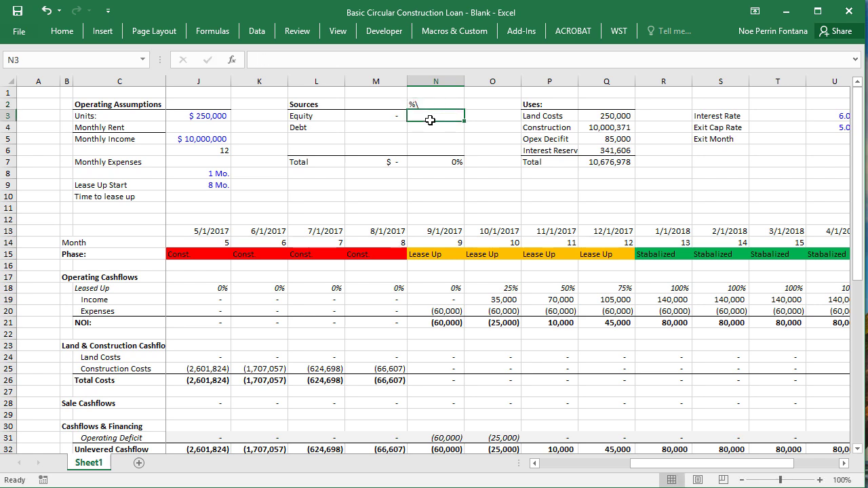
key(Return)
text(25%)
key(Return)
- Enter =Q7-M3 in M4, calculating Debt as total uses less Equity
key(Left)
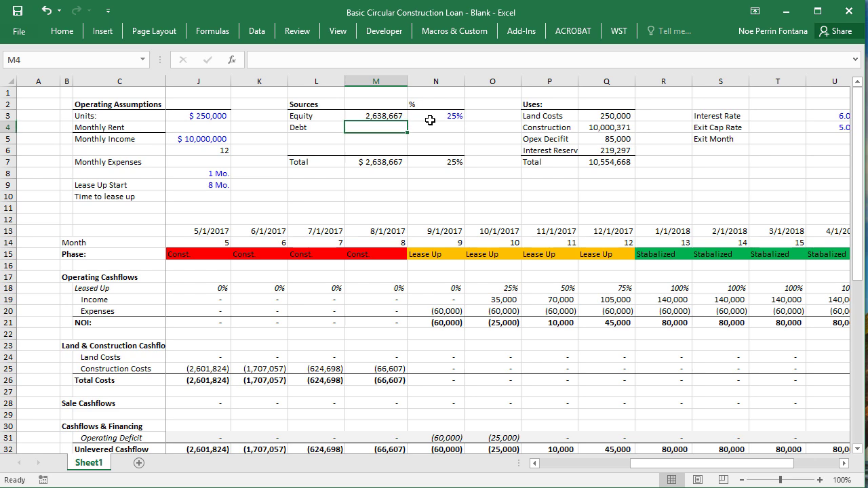
text(=)
key(Right)
key(Right)
key(Right)
key(Right)
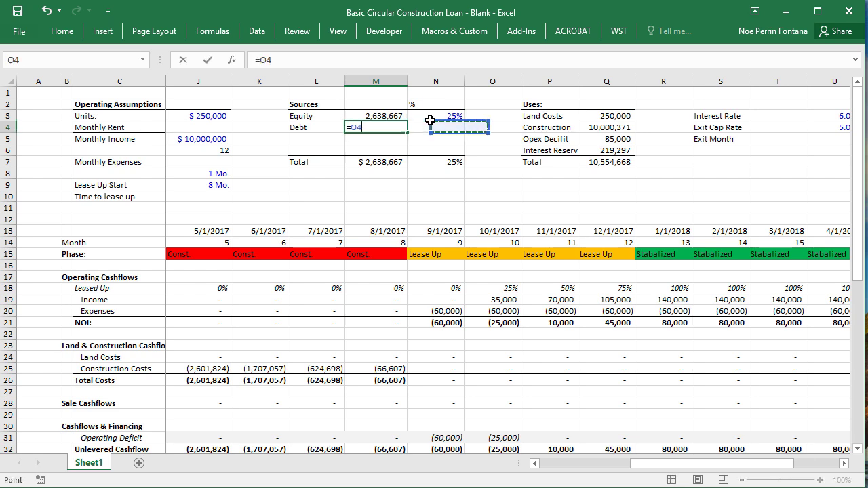
key(Down)
key(Down)
key(Down)
text(*)
key(Up)
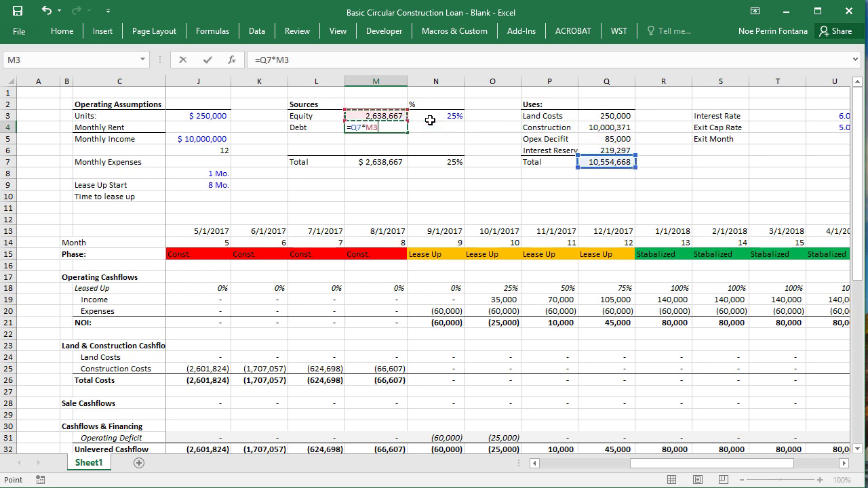
key(BackSpace)
key(BackSpace)
key(BackSpace)
text(-)
key(Up)
key(Return)
- Enter =1-N3 in N4 for the Debt percentage
key(Up)
key(Right)
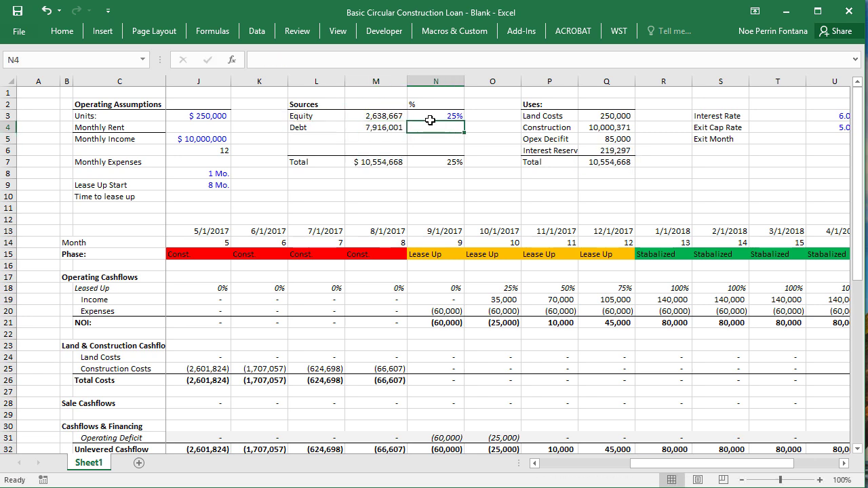
text(=)
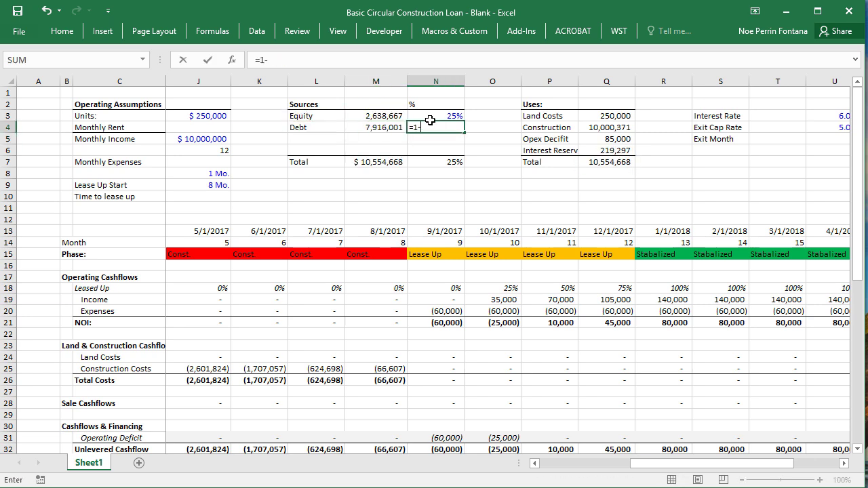
text(1-)
key(Up)
key(Return)
- Check the Debt amount formula in M4 and the Debt percentage formula in N4
key(Up)
key(Left)
key(F2)
key(Escape)
key(Right)
key(F2)
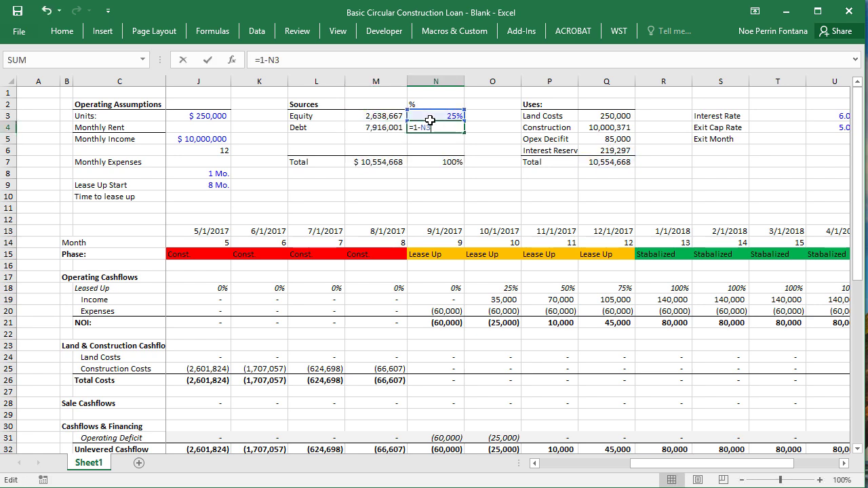
key(Return)
key(Left)
key(Left)
key(Down)
- Disable iterative calculation in the formula calculation options and dismiss the circular reference warning
click(596, 150)
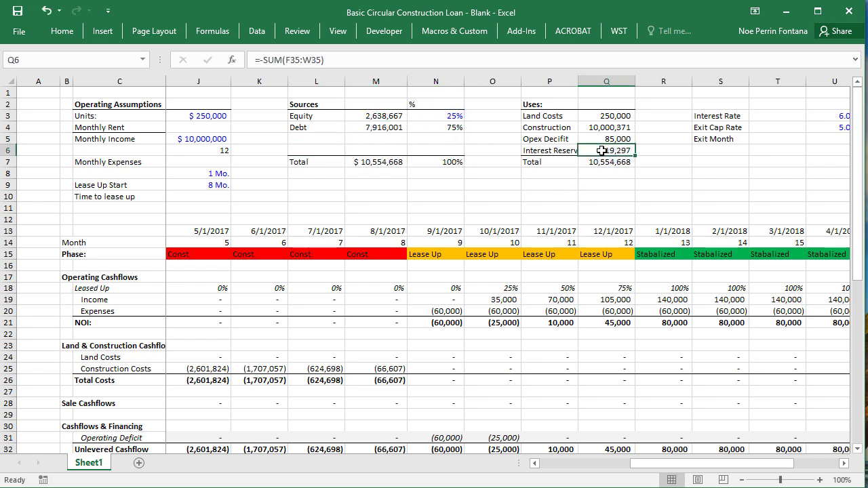
click(19, 31)
click(18, 408)
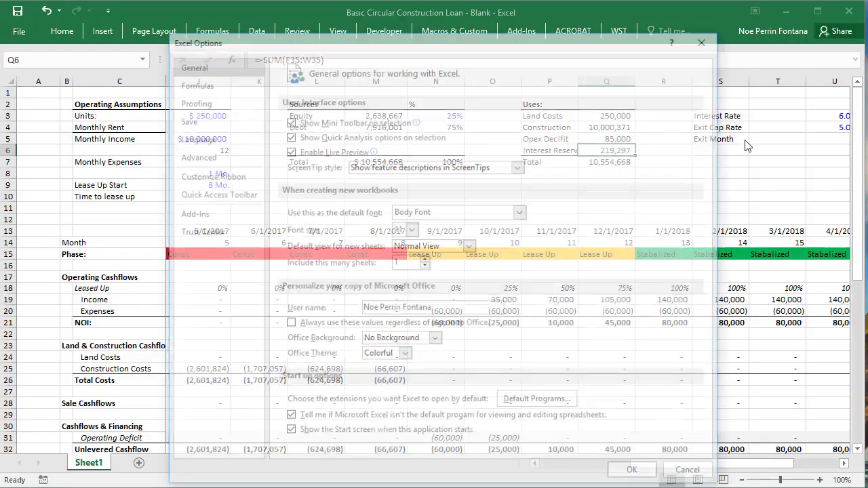
click(192, 82)
click(543, 119)
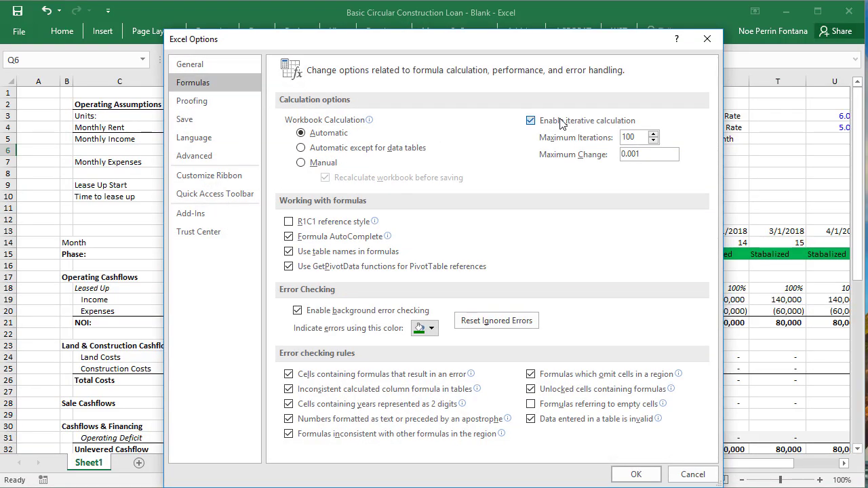
click(634, 473)
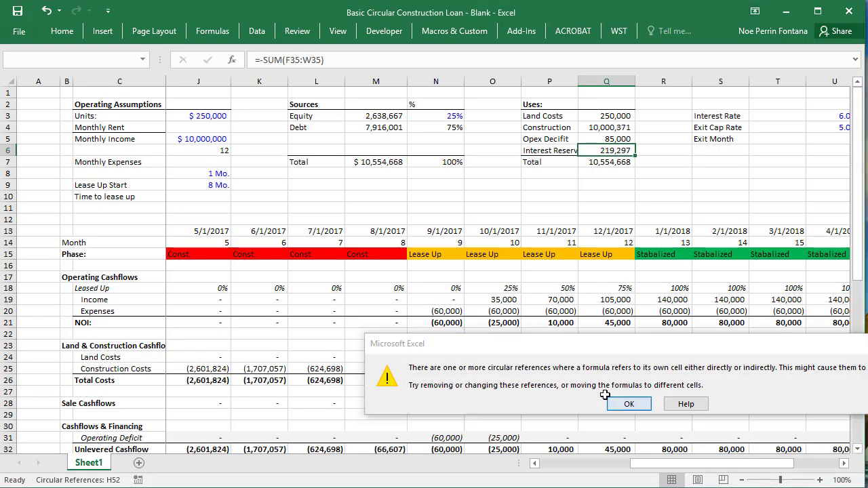
click(630, 403)
click(374, 265)
scroll(514, 258, down, 9)
scroll(514, 258, up, 9)
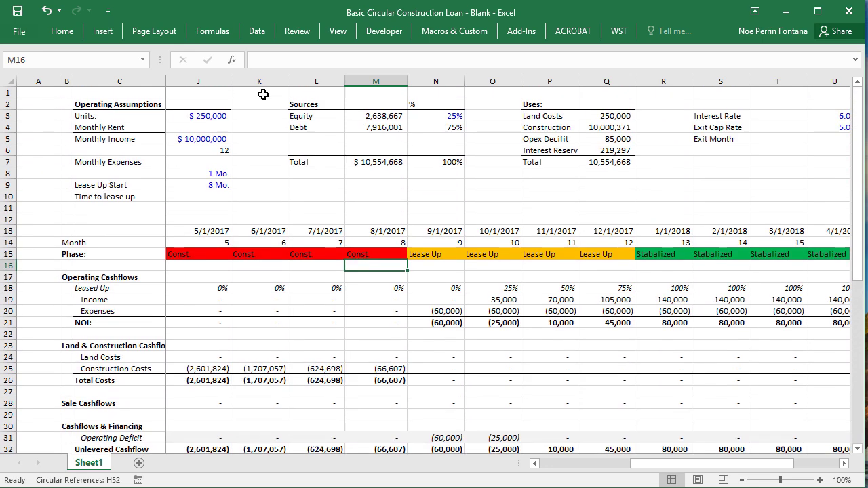
- List the circular references found by error checking and go to one in the Basic Circular Construction Loan.xlsx workbook
click(516, 265)
click(213, 31)
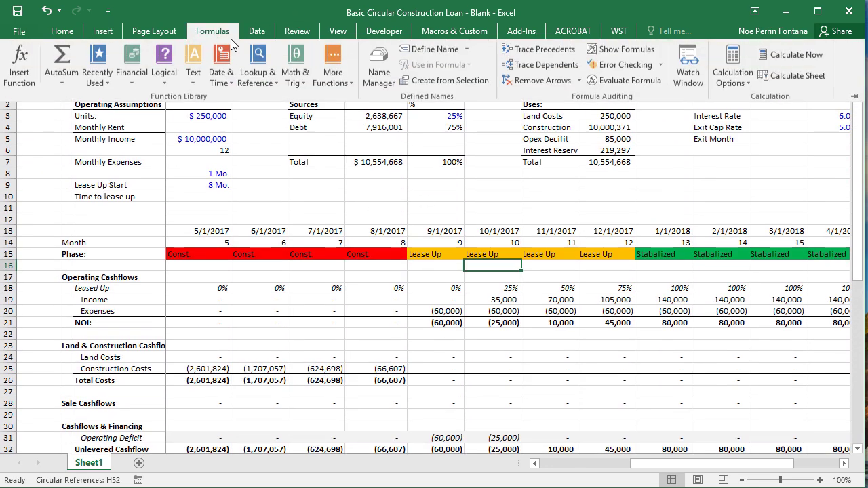
click(661, 65)
mouse_move(674, 118)
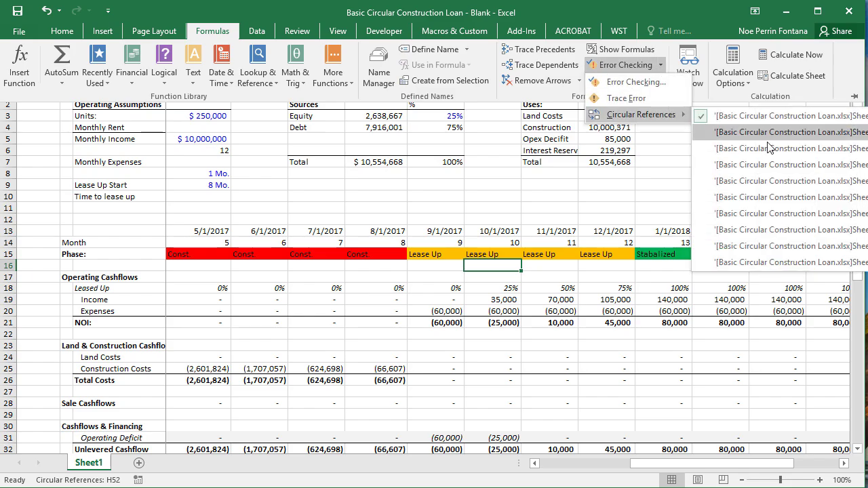
click(750, 151)
- Examine the circular reference arrows linking Sources, Uses and the debt schedules, and minimize that workbook to return to the Blank version
scroll(434, 271, up, 7)
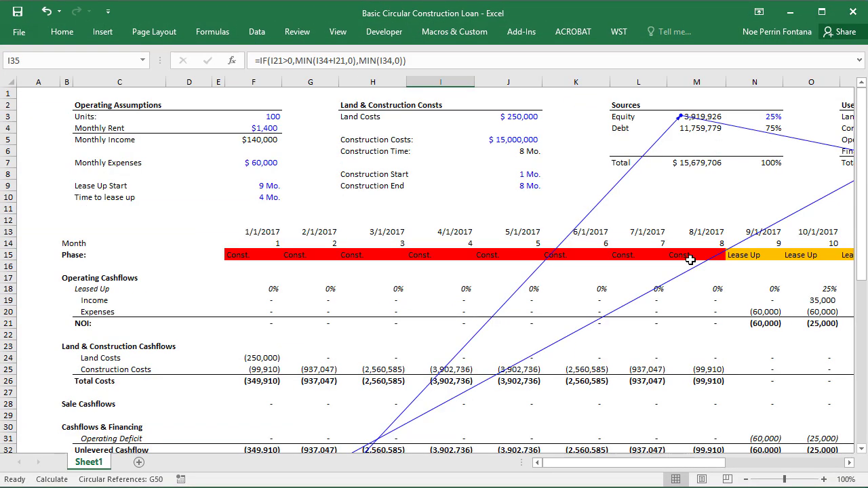
scroll(691, 258, down, 6)
scroll(293, 269, up, 3)
scroll(293, 269, up, 3)
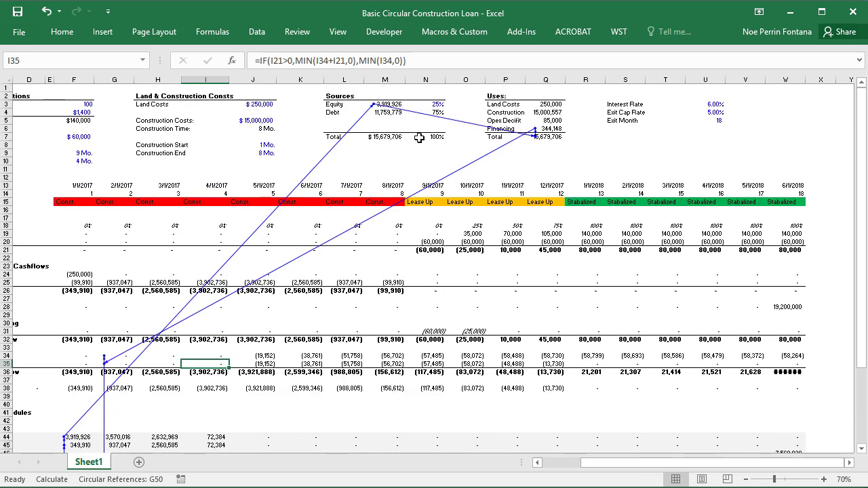
click(790, 12)
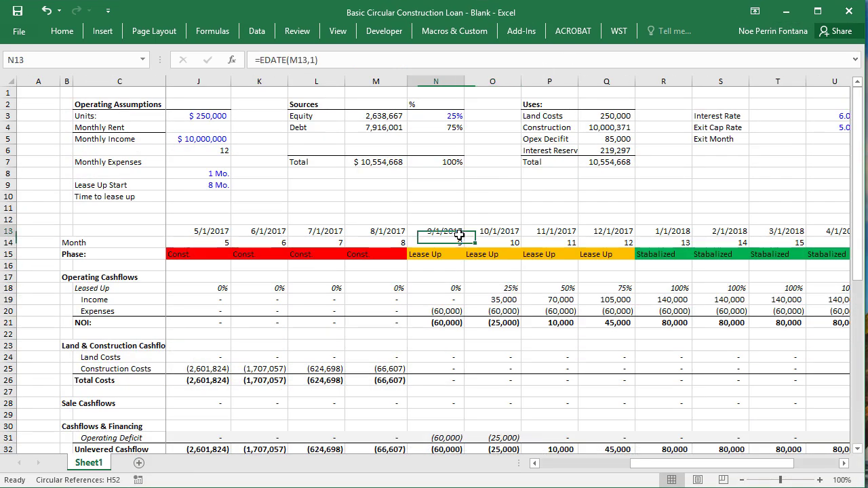
- Enable iterative calculation in the formula calculation options, with 100 maximum iterations and 0.001 maximum change
click(15, 32)
click(28, 399)
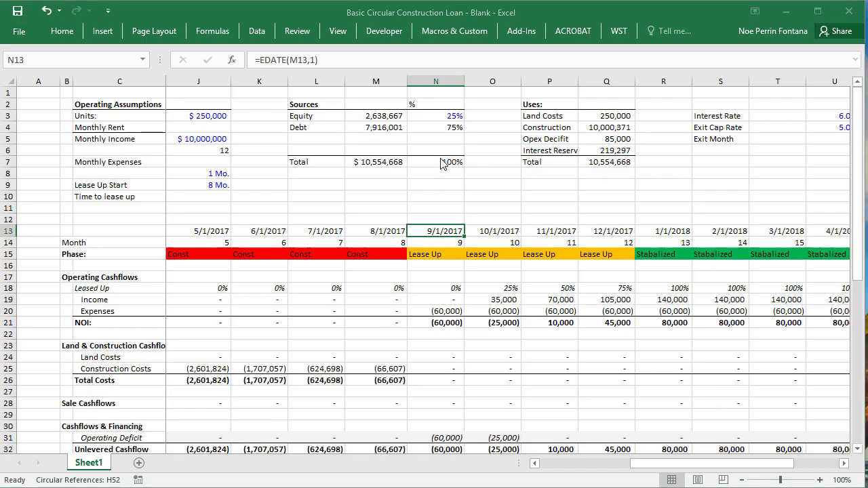
click(192, 102)
click(193, 83)
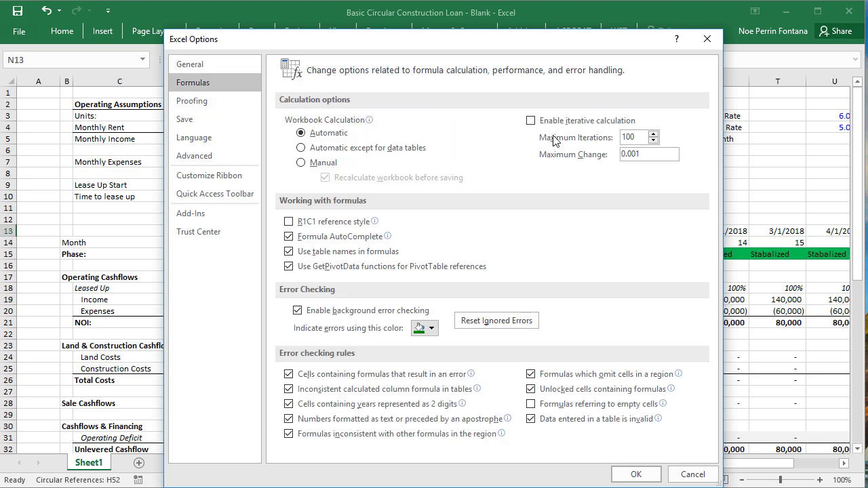
click(531, 120)
click(638, 473)
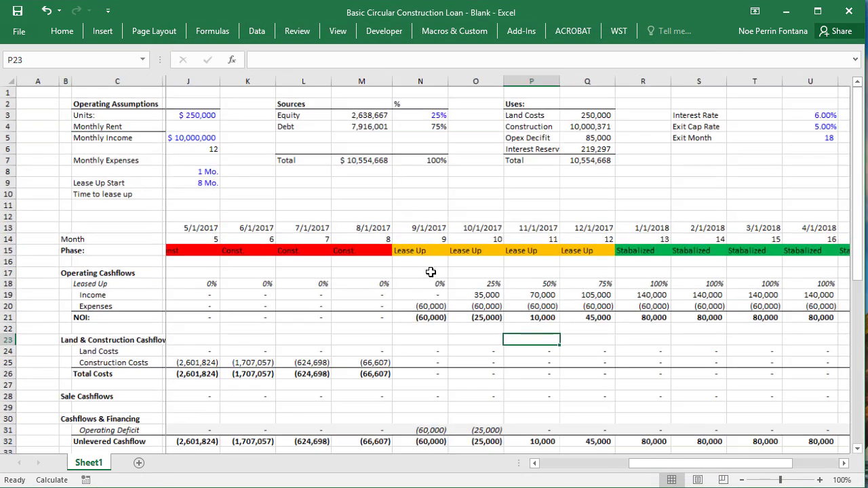
- Check the operating cashflow formulas in M18 and P19 and the Interest Reserve line under Uses
click(466, 254)
click(353, 287)
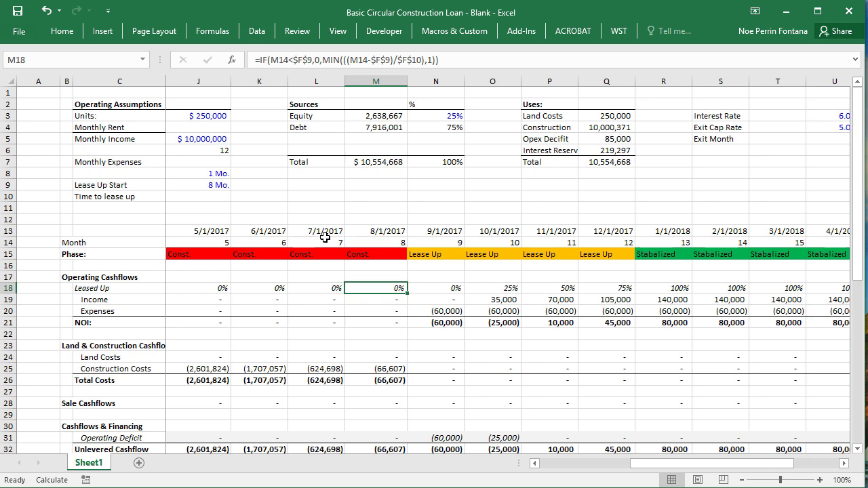
click(558, 301)
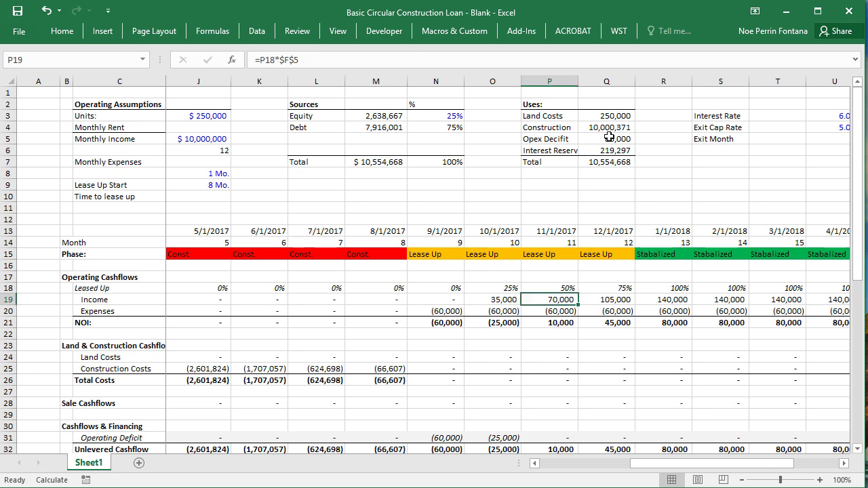
click(592, 150)
drag(573, 150, 610, 162)
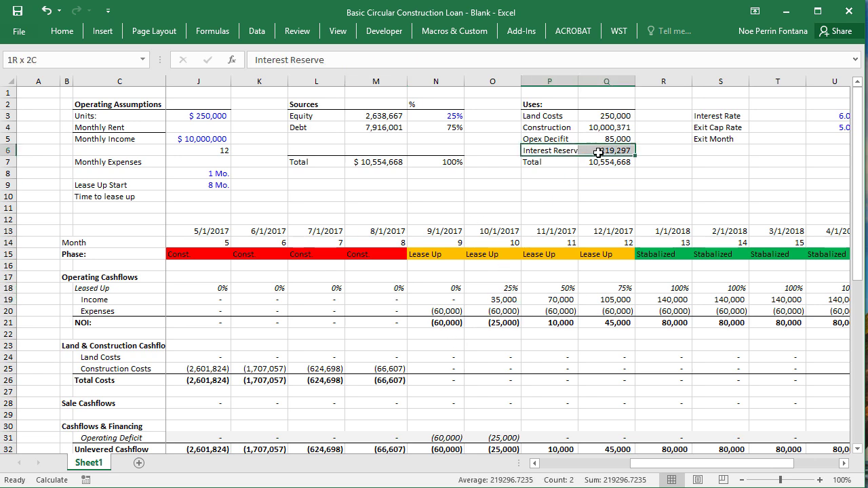
click(619, 238)
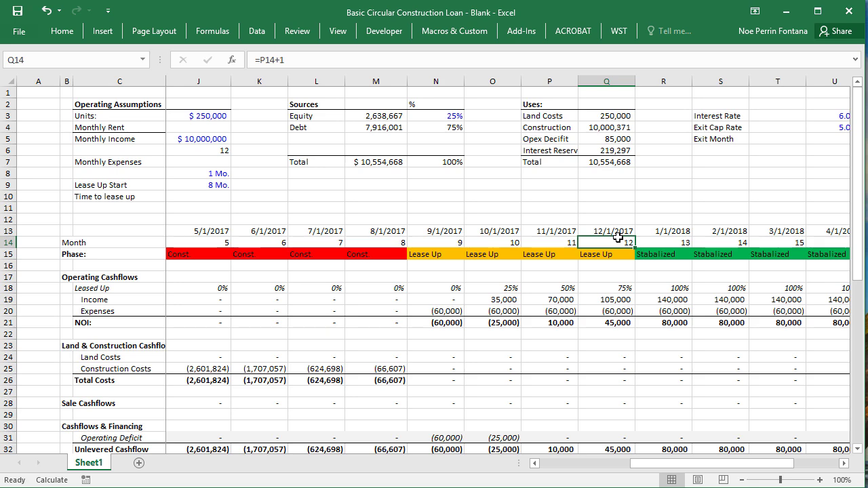
- Review the interest expense, capitalized interest and debt schedule rows below the cashflows, and return to the assumptions
click(575, 386)
scroll(575, 366, down, 9)
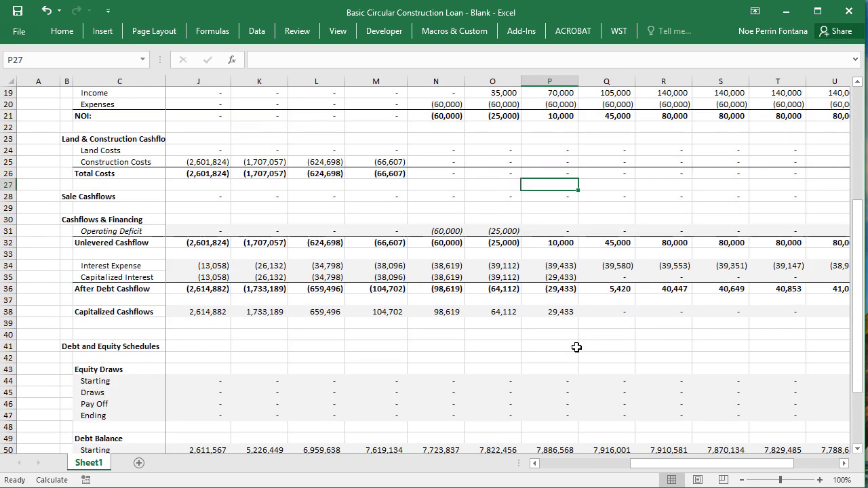
scroll(613, 310, down, 3)
scroll(612, 311, up, 12)
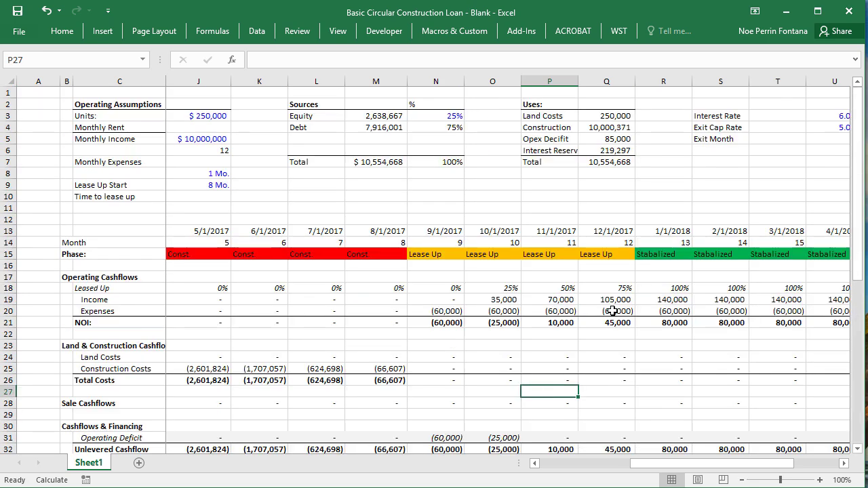